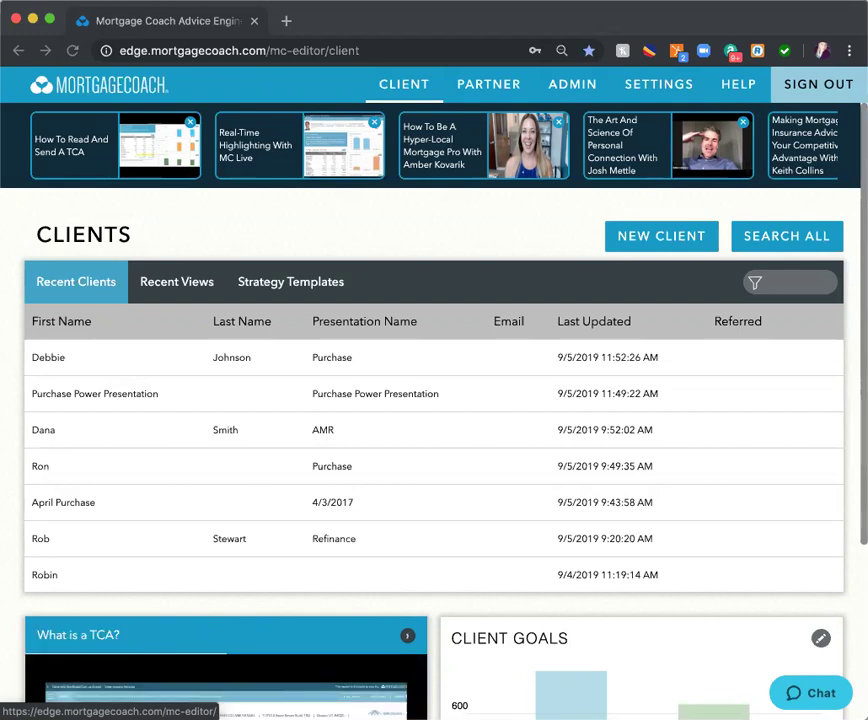
- Search for the client by first name and expand their list of analyses
click(787, 247)
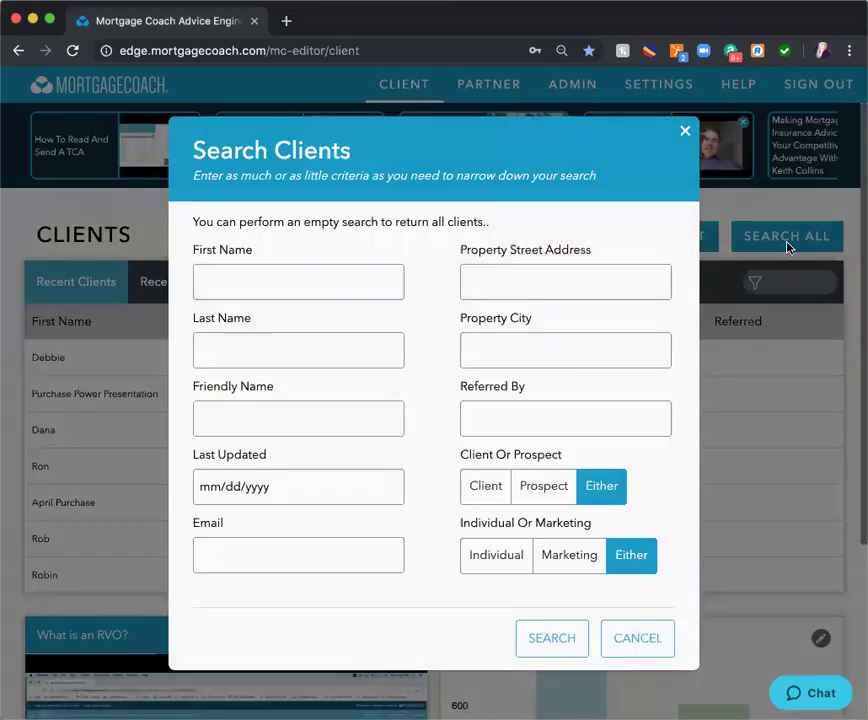
click(329, 275)
text(D)
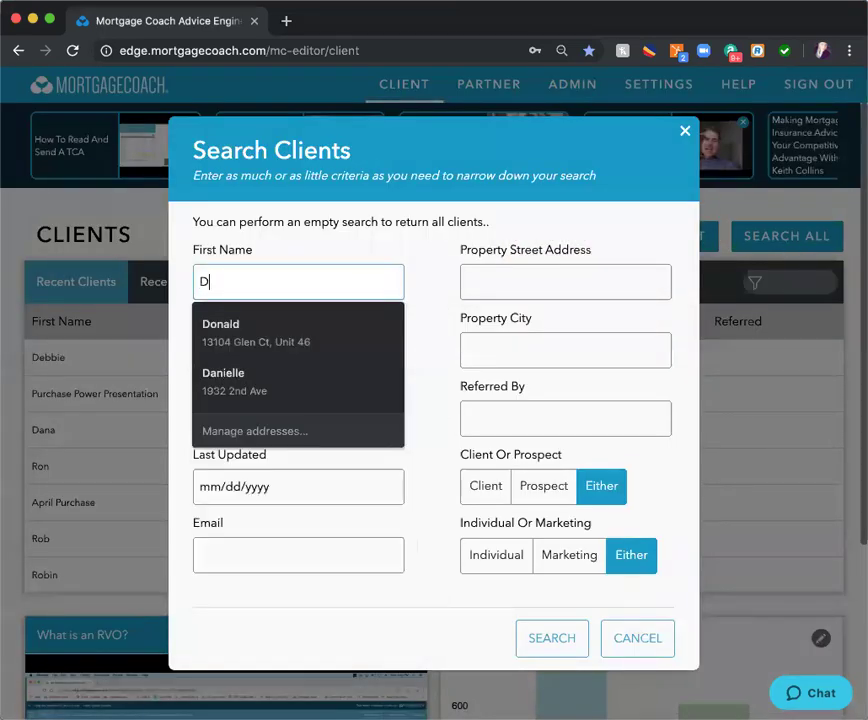
text(ebbie)
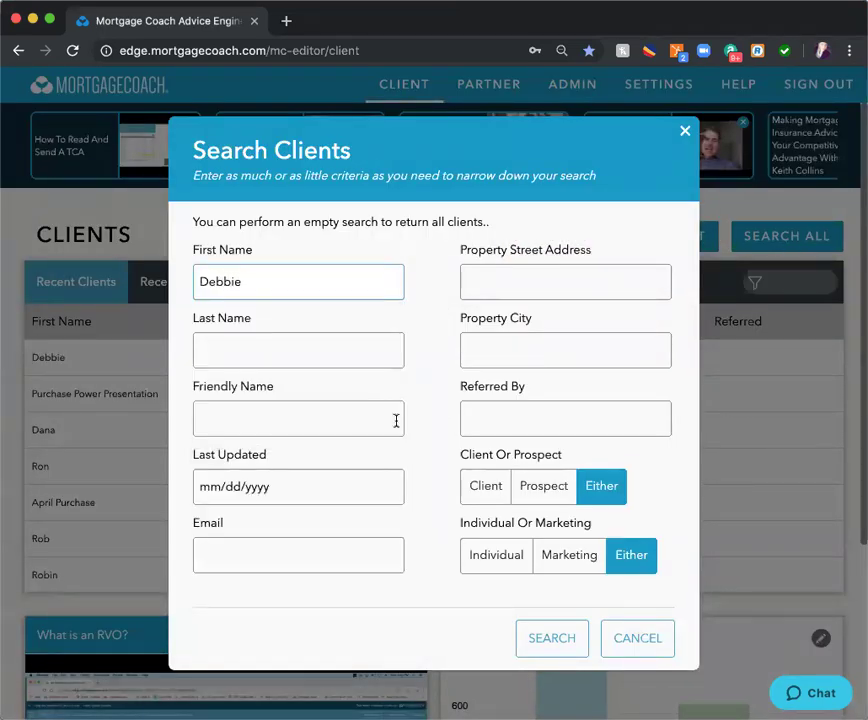
click(554, 647)
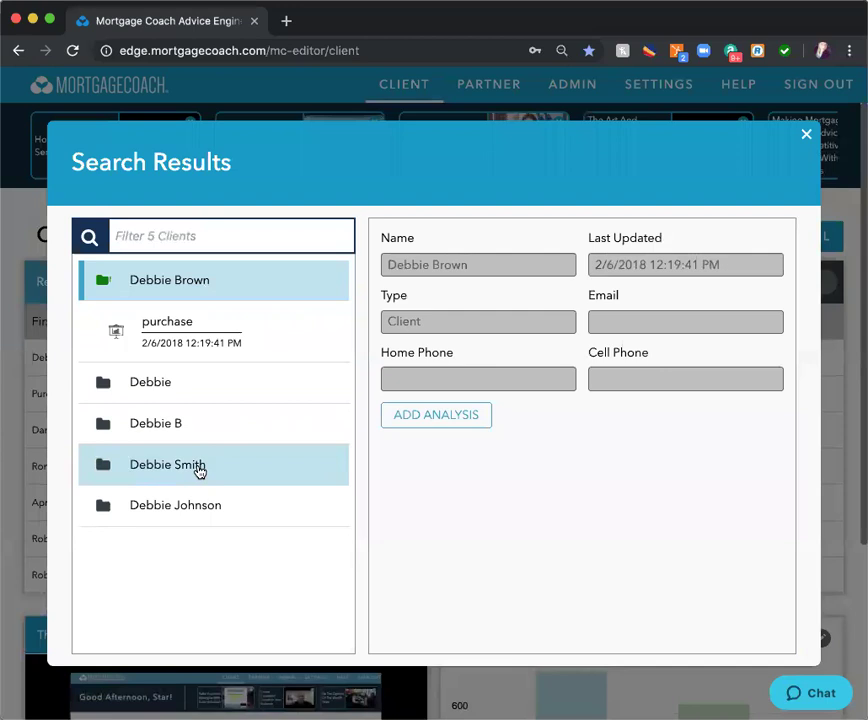
click(187, 512)
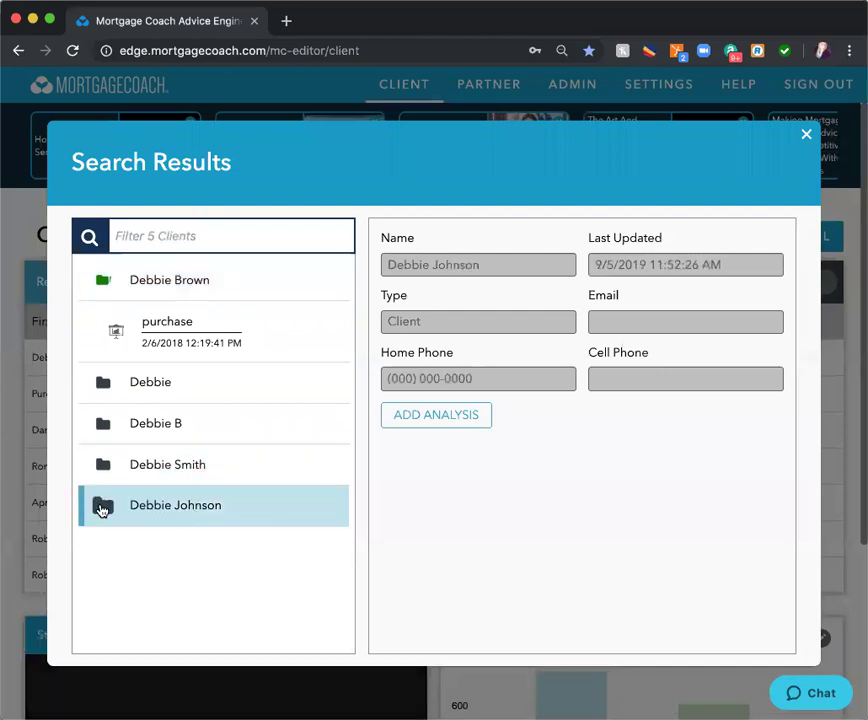
click(101, 508)
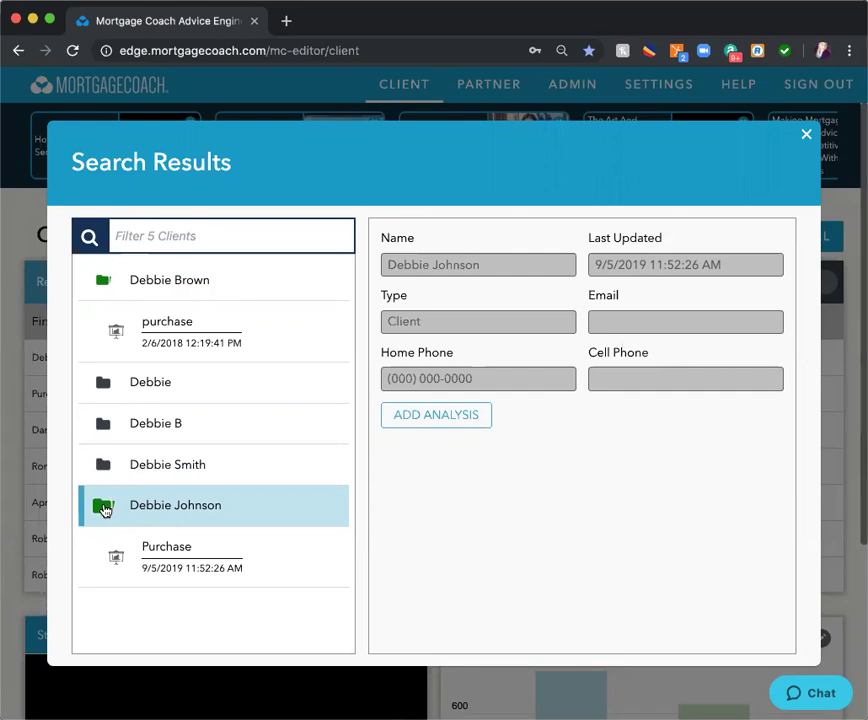
- Copy the Purchase analysis as a new analysis for the current client
click(184, 569)
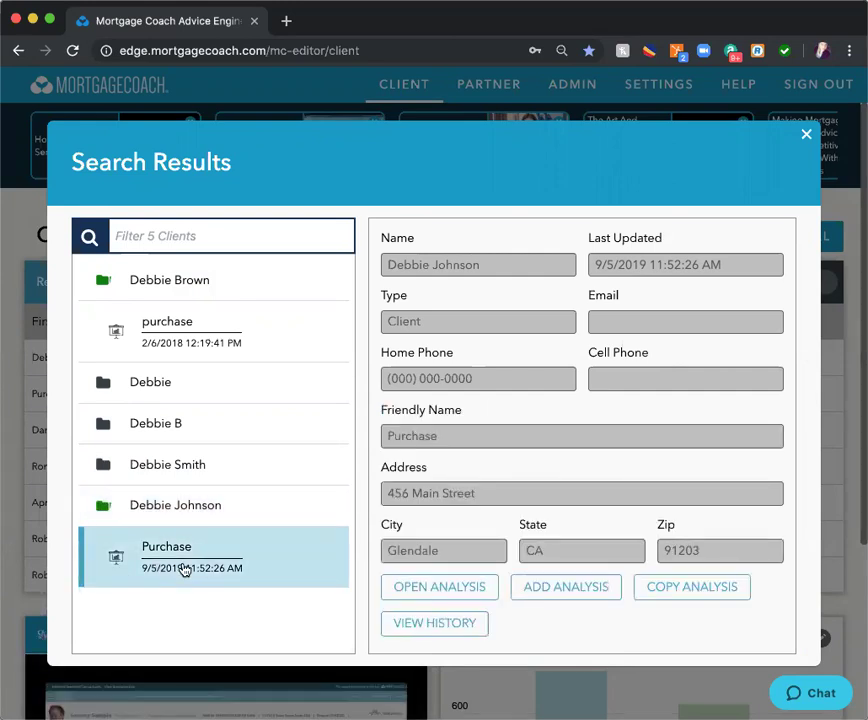
click(703, 596)
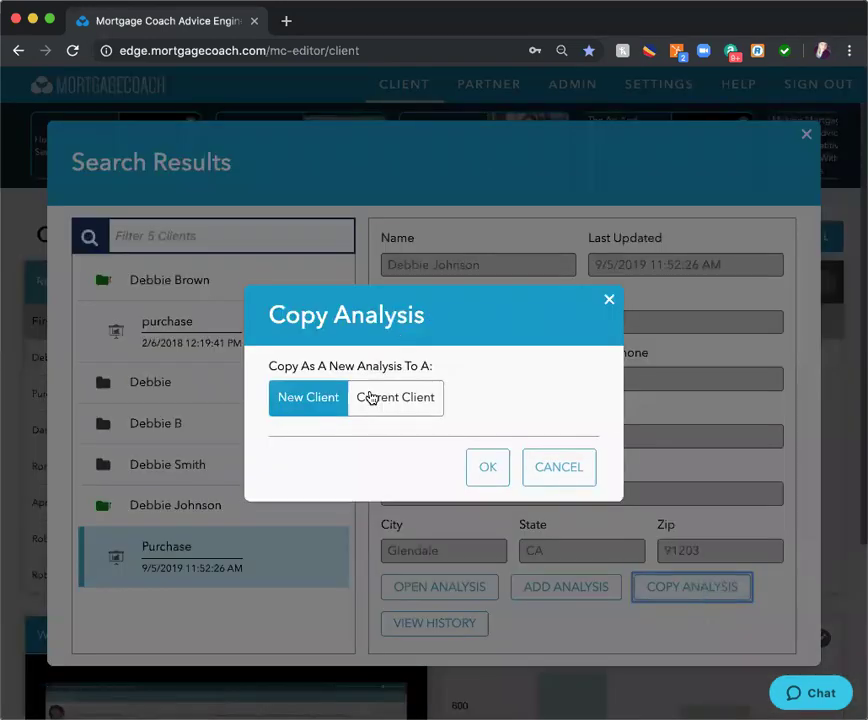
click(407, 404)
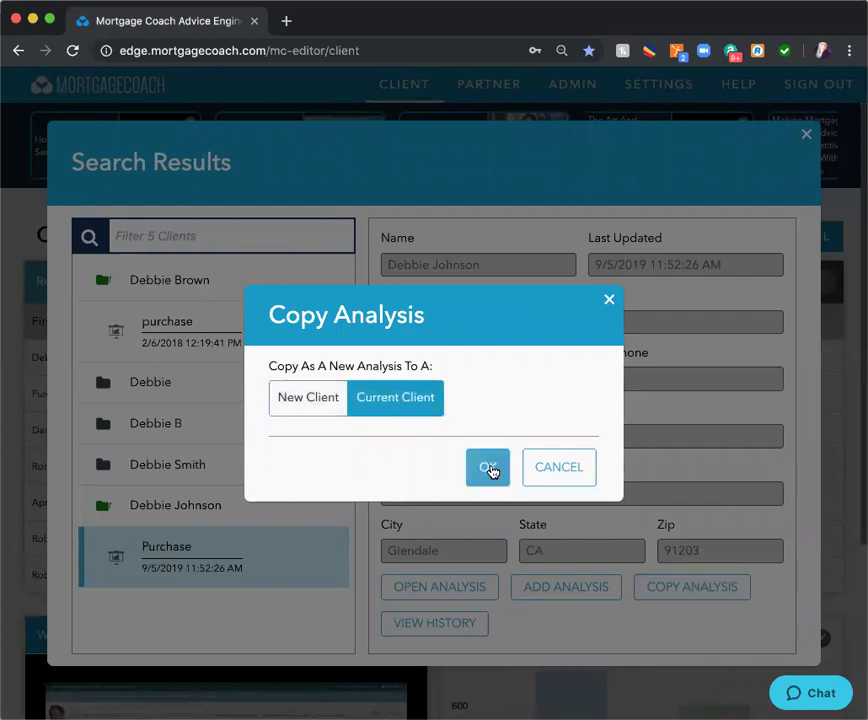
click(488, 468)
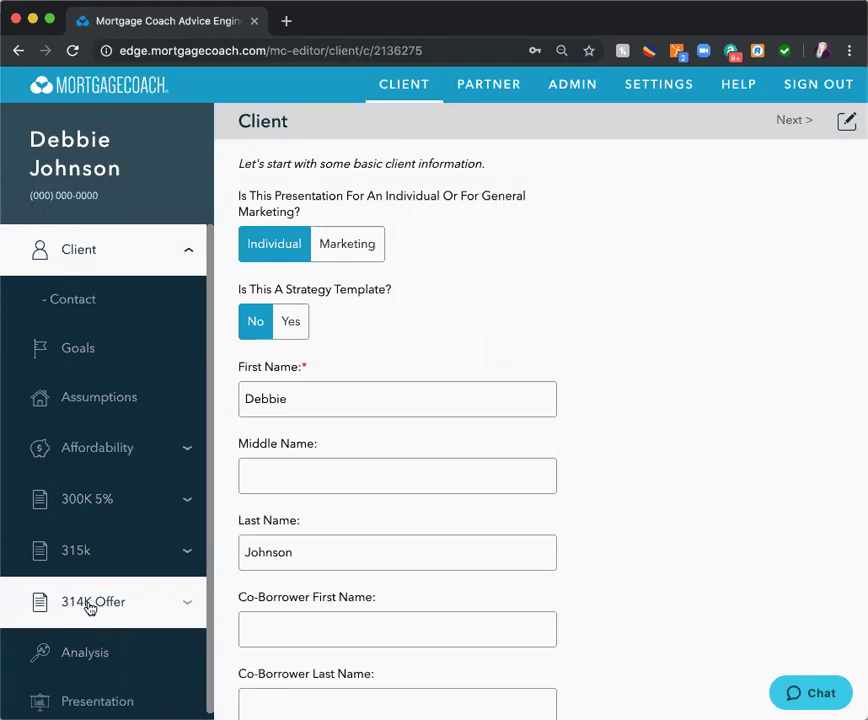
- Show the 314K Offer product with the Toolbox notes panel beside it
click(90, 604)
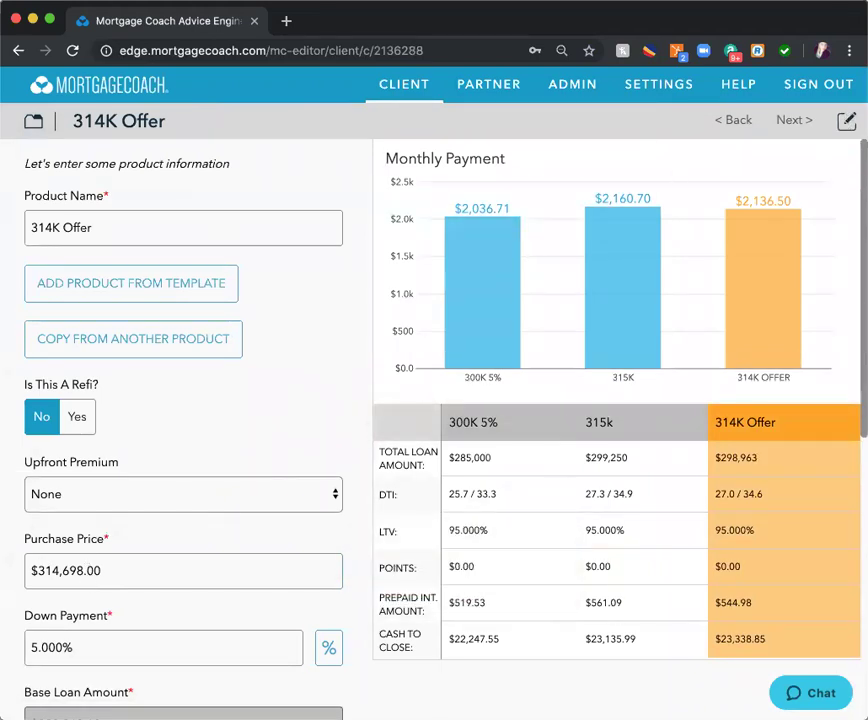
click(846, 120)
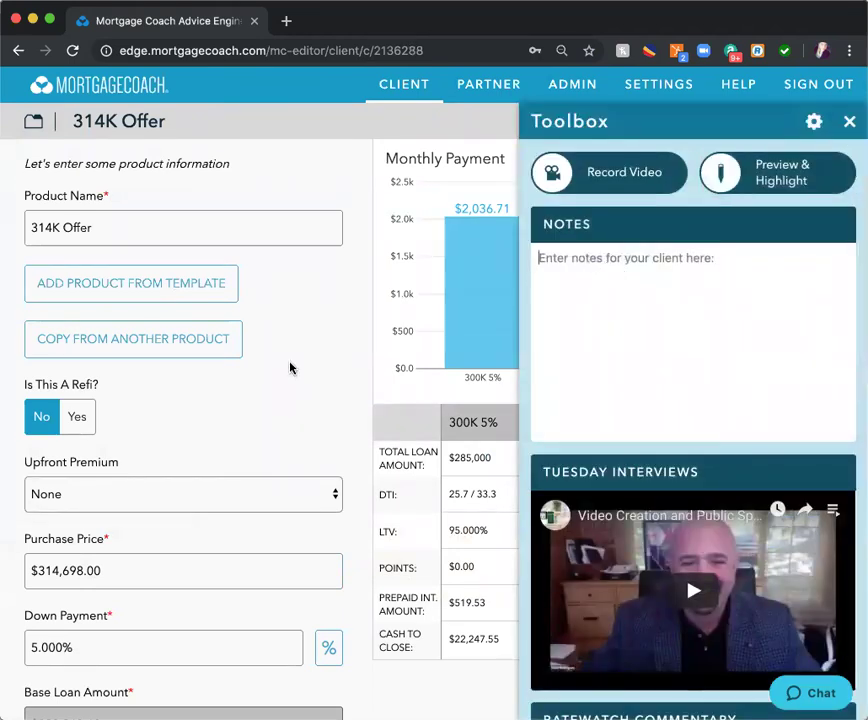
- Note 314698 and 360 on separate lines in the Toolbox notes
scroll(291, 366, down, 3)
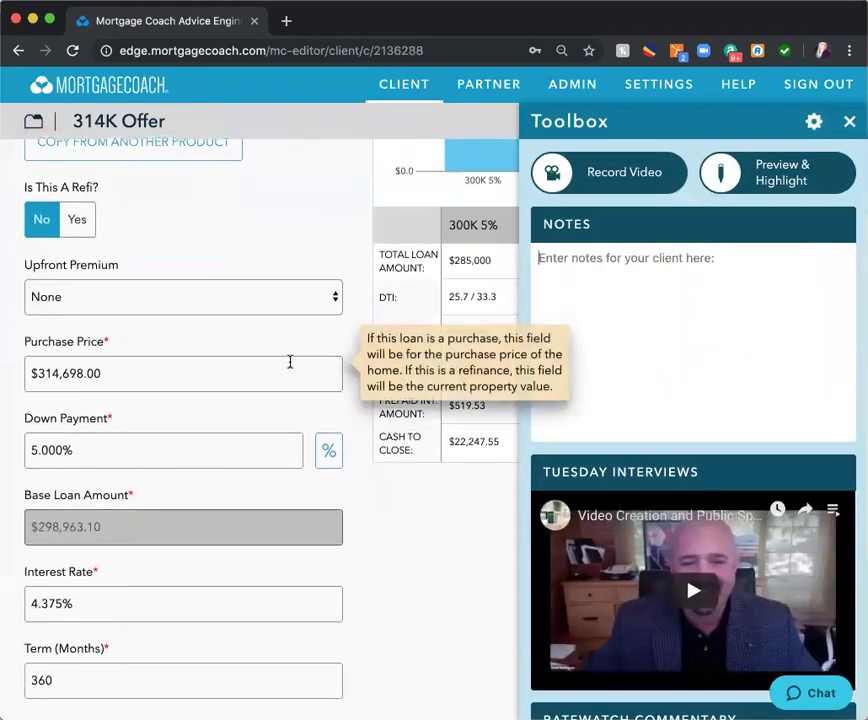
text(314)
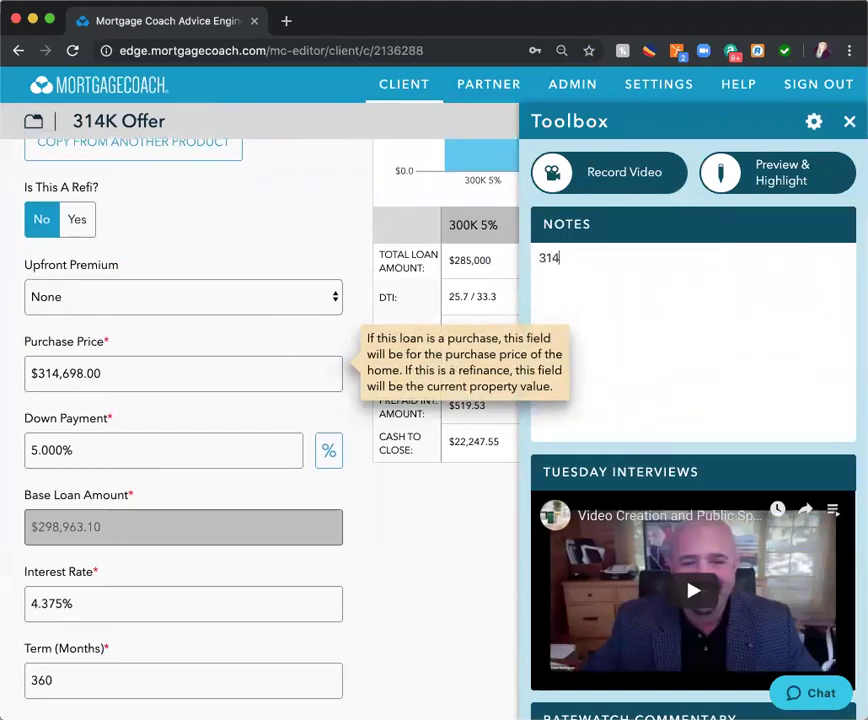
text(698)
scroll(291, 477, down, 2)
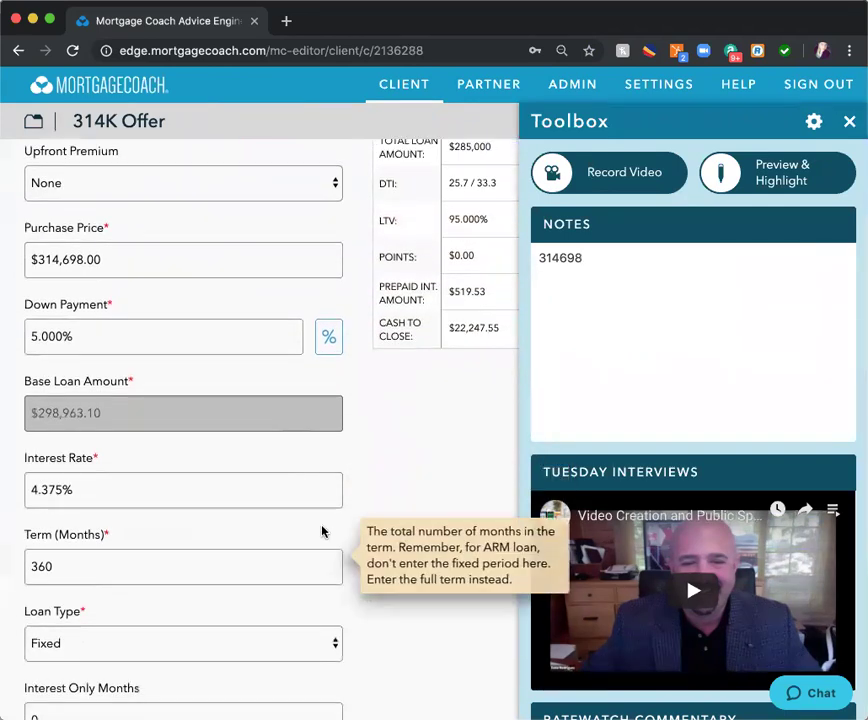
key(Return)
text(360)
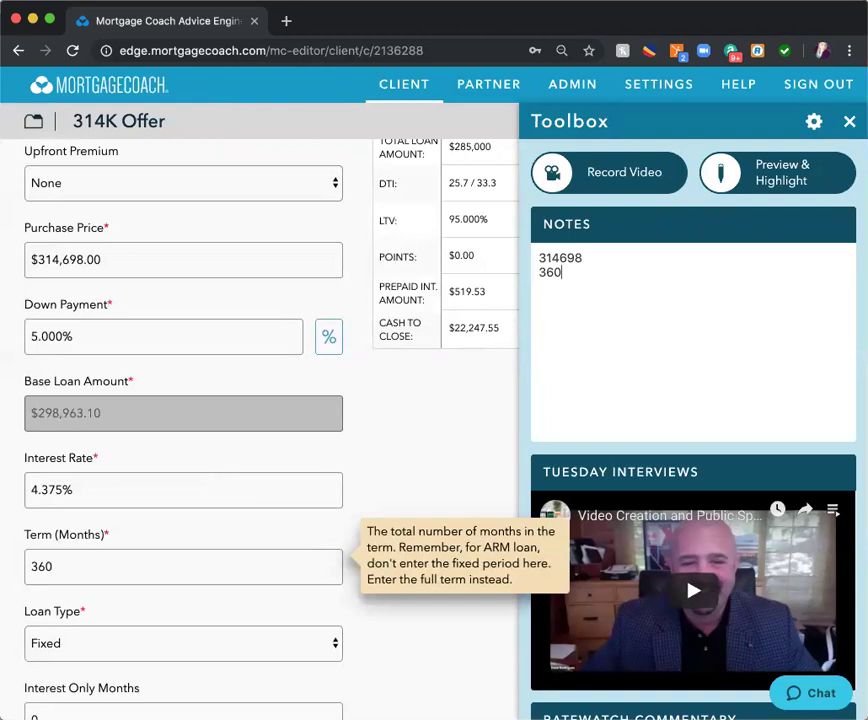
- Advance past the closing costs step to the monthly costs step
scroll(422, 574, down, 4)
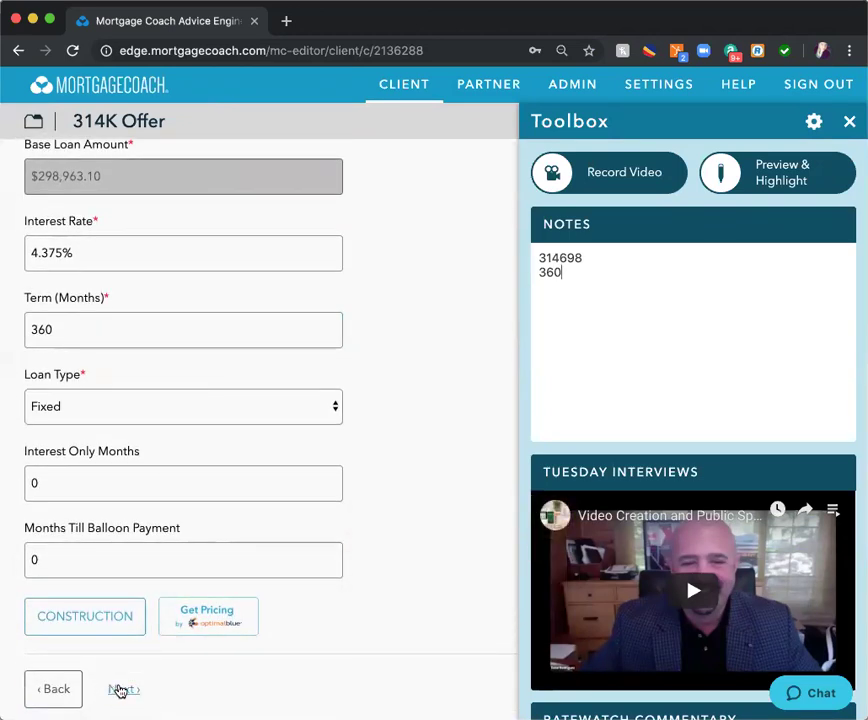
click(119, 690)
scroll(169, 484, down, 3)
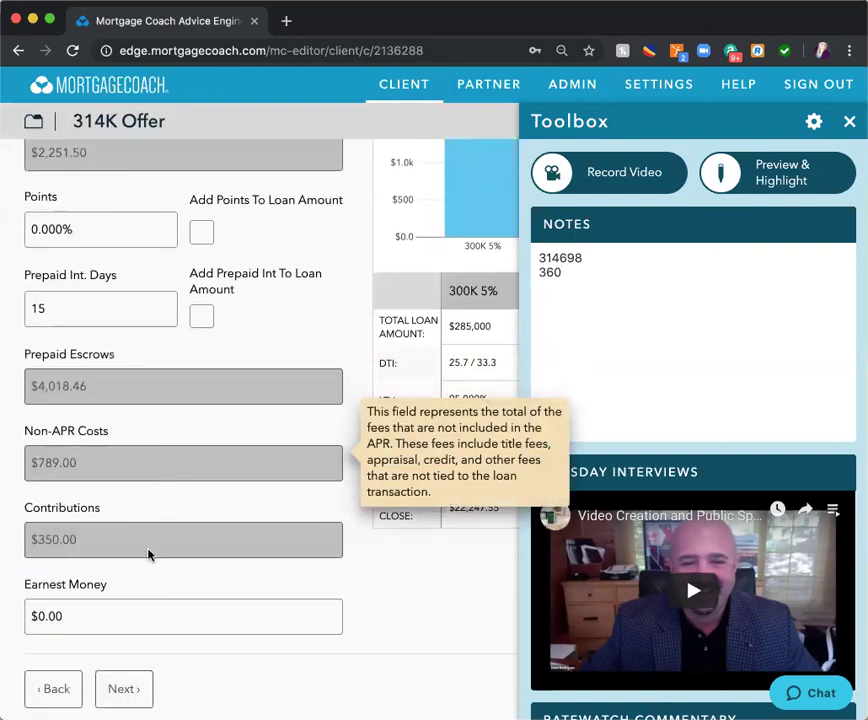
click(121, 690)
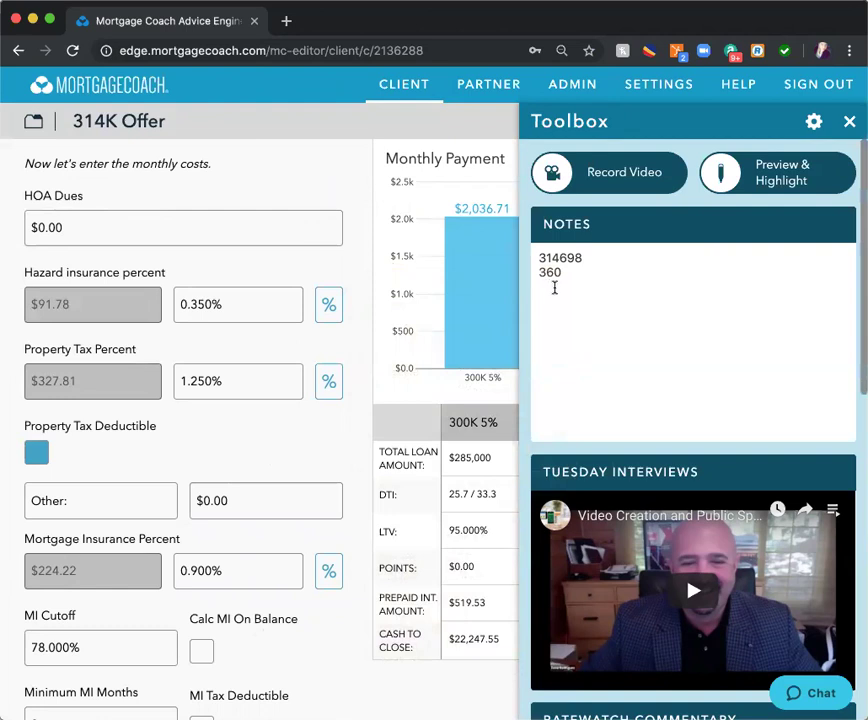
- Add 91.78, 327.81 and the date 9/1/2018 as new lines in the notes
click(580, 273)
key(Return)
text(91.78)
key(Return)
text(327)
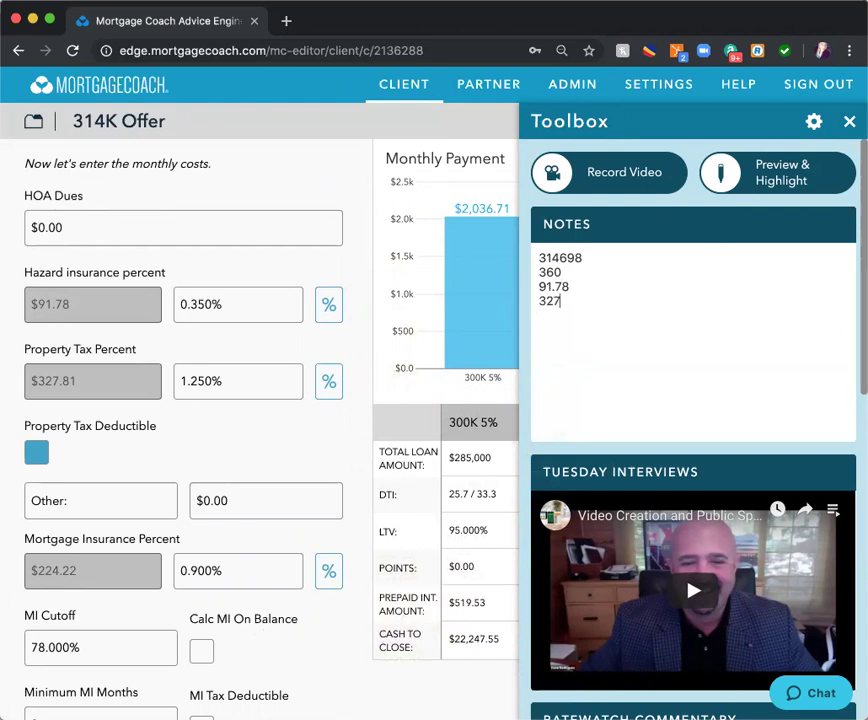
text(.81)
mouse_move(250, 277)
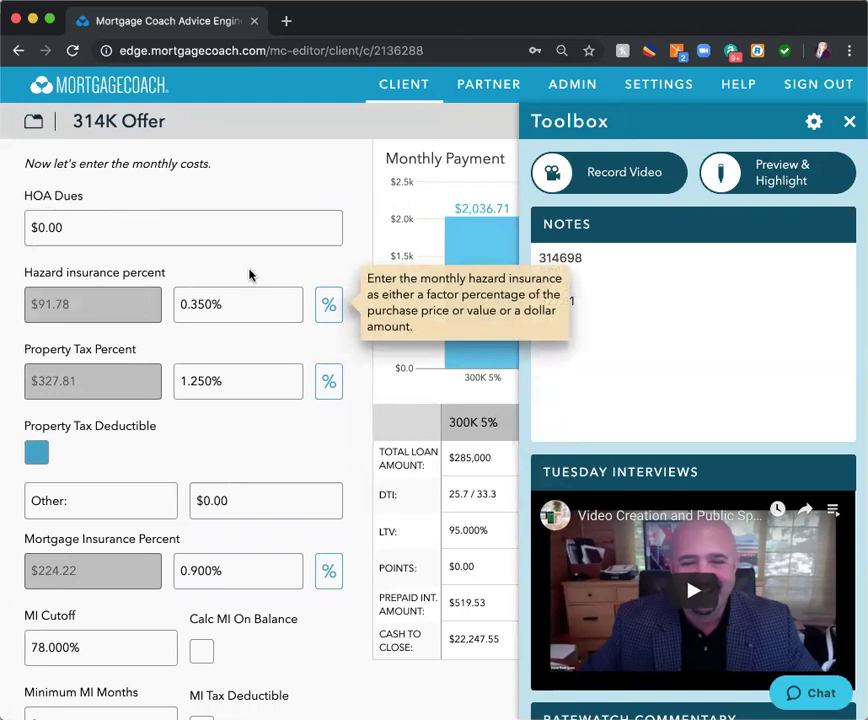
scroll(250, 275, down, 1)
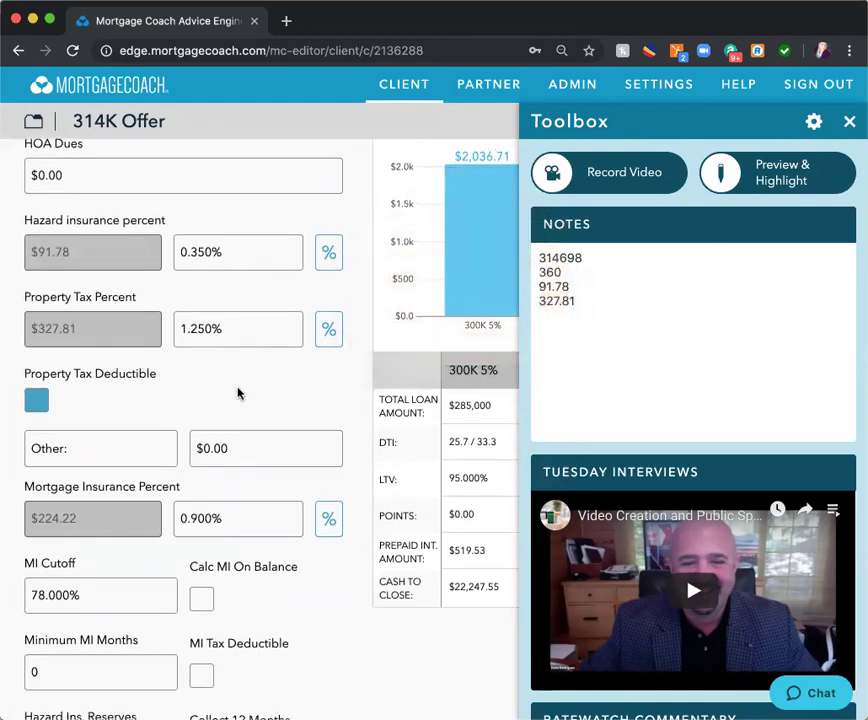
scroll(238, 393, down, 1)
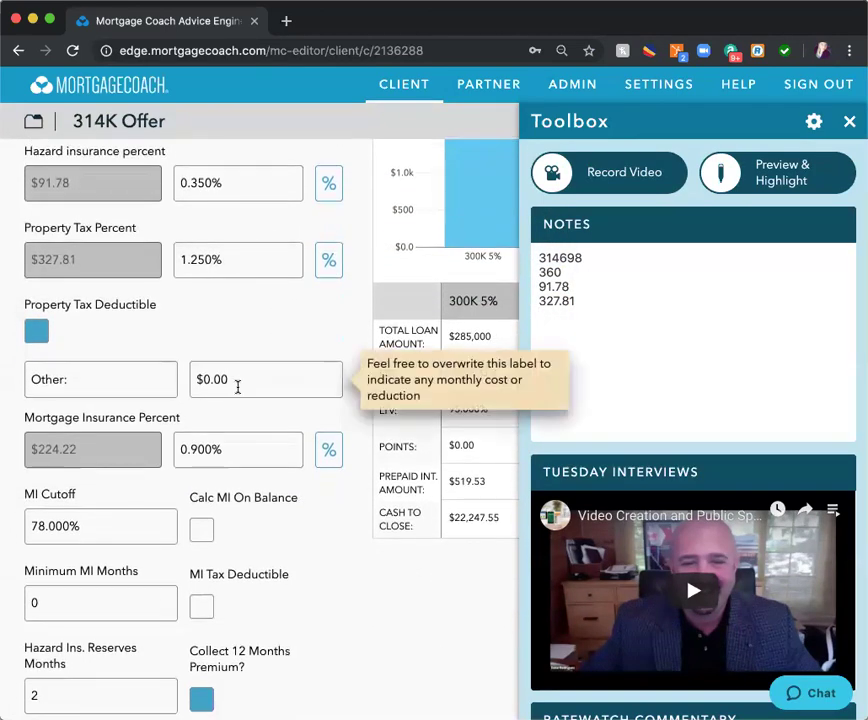
scroll(258, 353, up, 2)
mouse_move(278, 300)
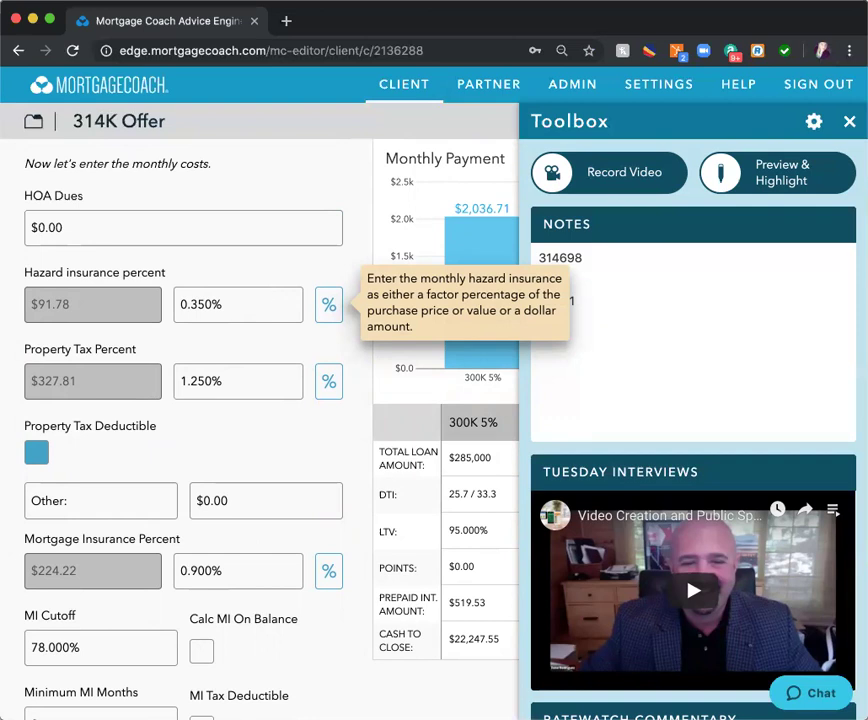
text(/1/)
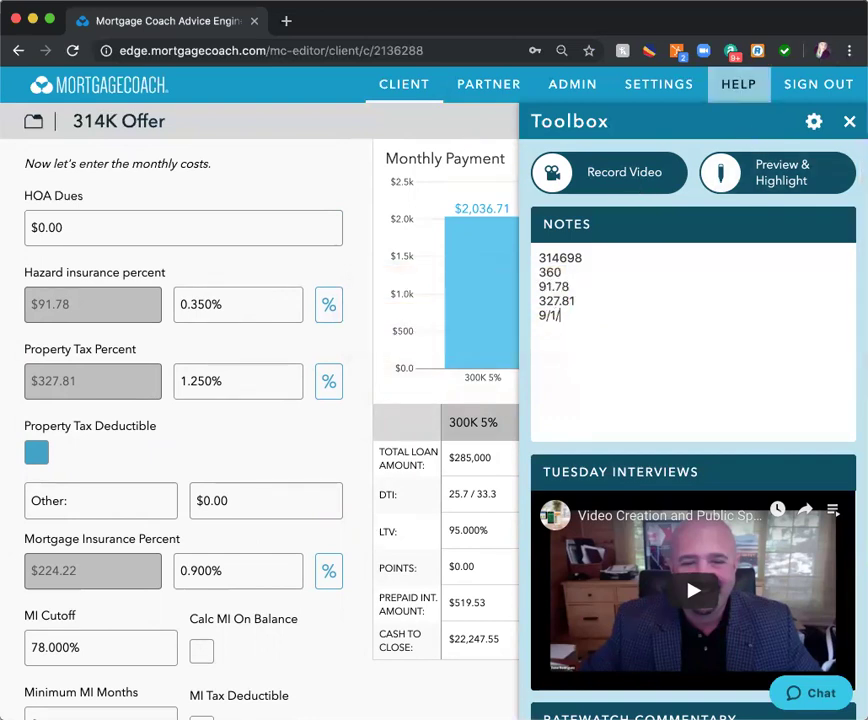
text(2018)
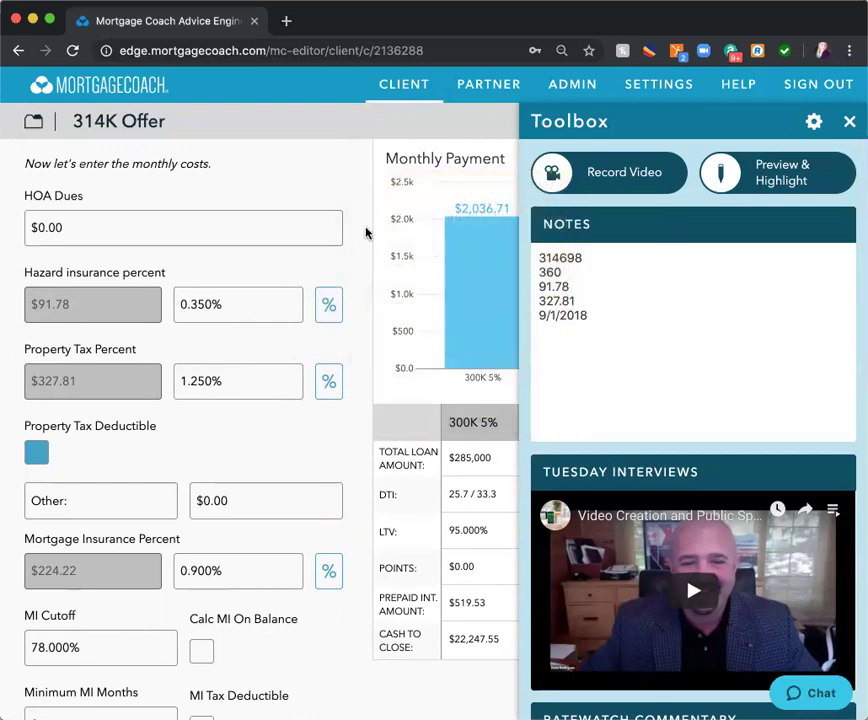
- Return to the 314K Offer product information page
click(32, 128)
click(103, 557)
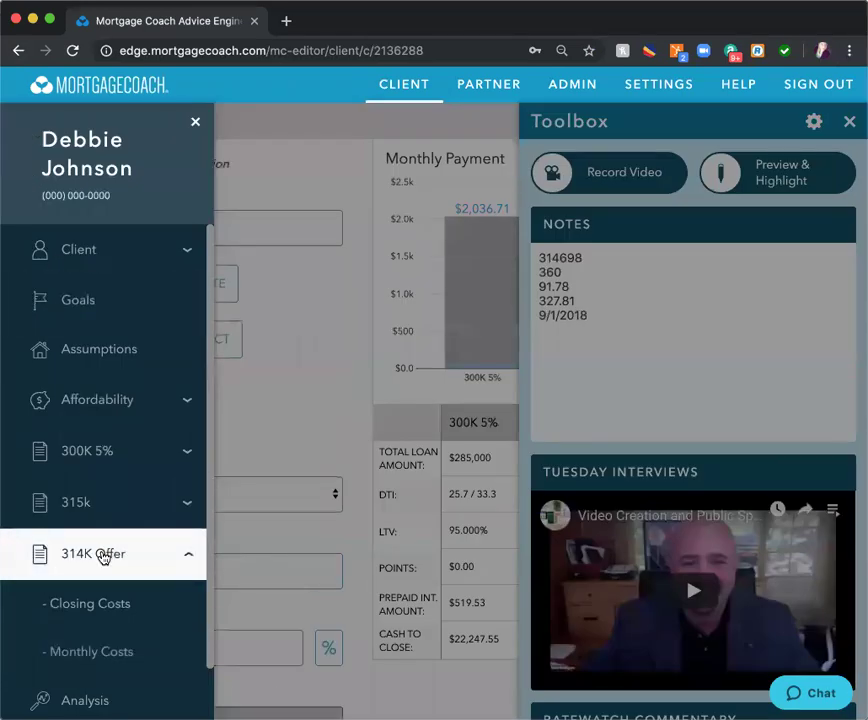
click(194, 121)
scroll(265, 405, down, 3)
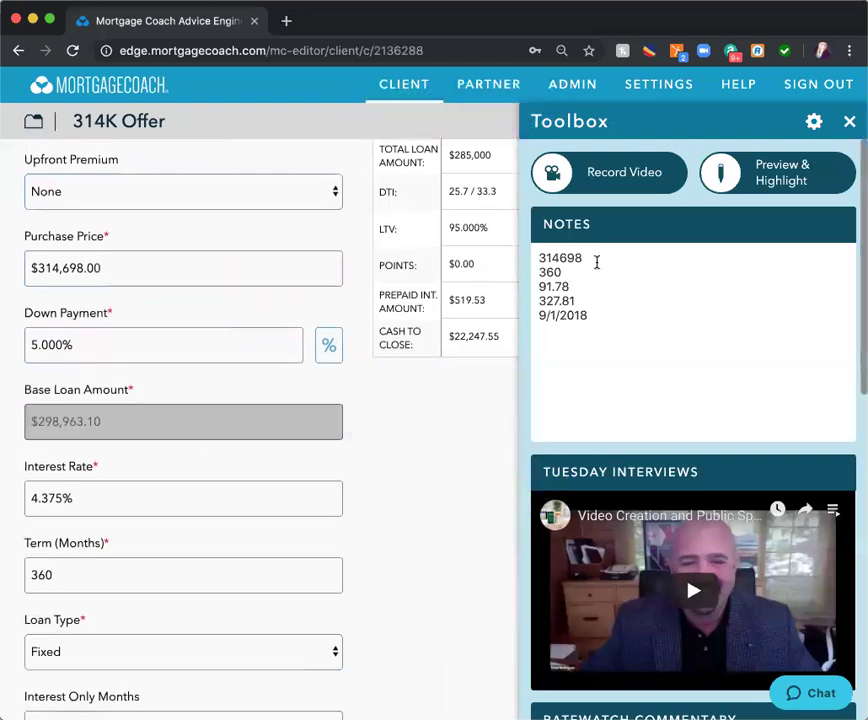
- Add the interest rate 4.375 on a new line below 314698 in the notes
click(586, 258)
key(Return)
text(4.)
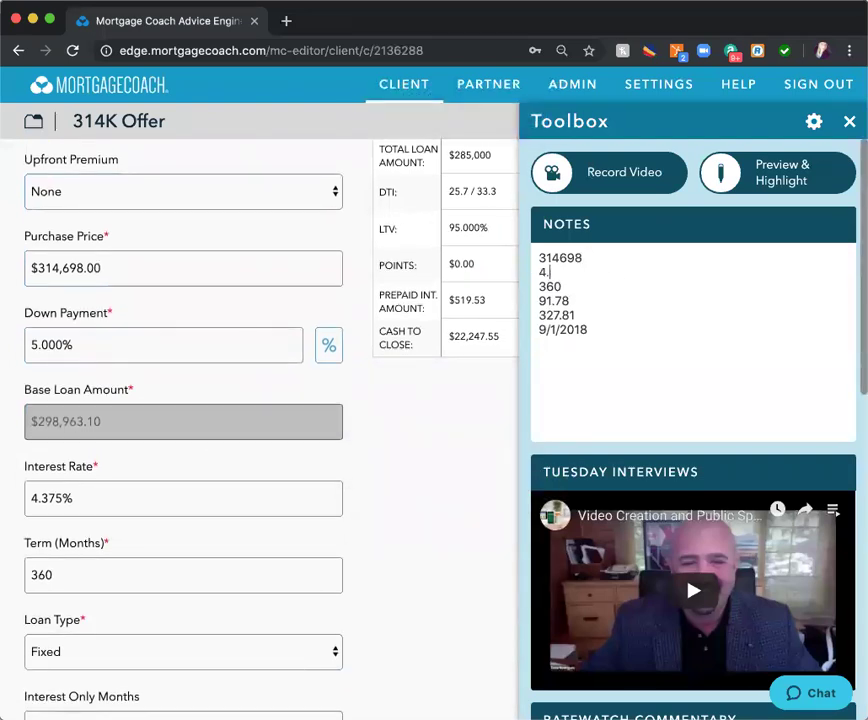
text(375)
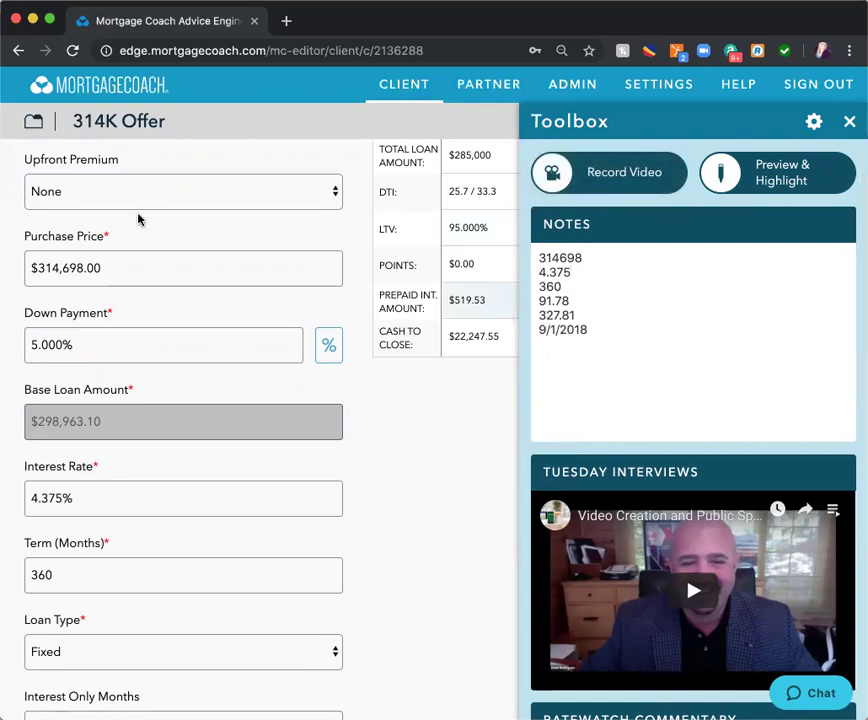
- On the Client page, rename the presentation from Purchase to 'AMR 2019'
click(34, 122)
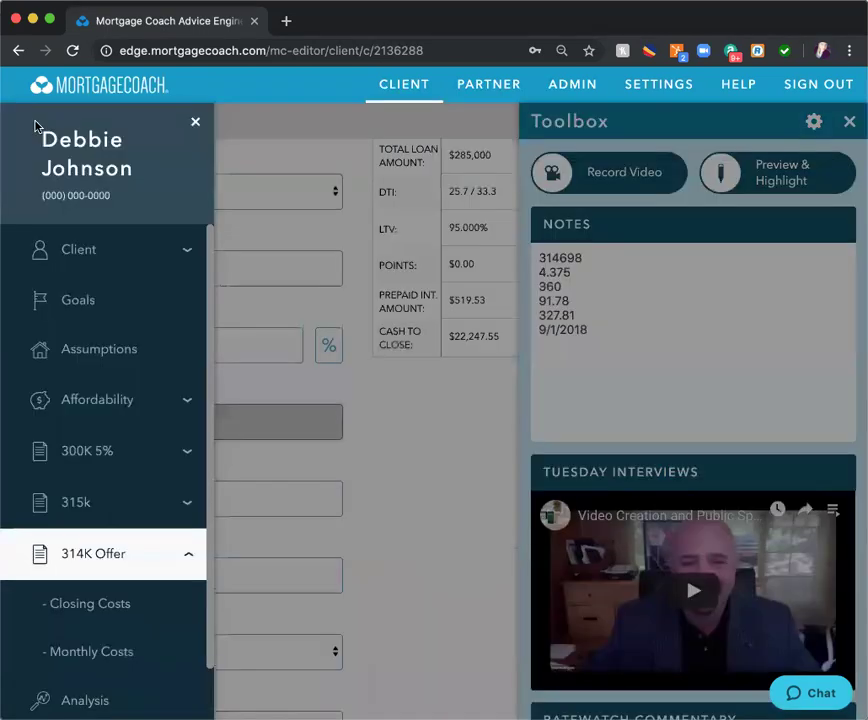
click(92, 255)
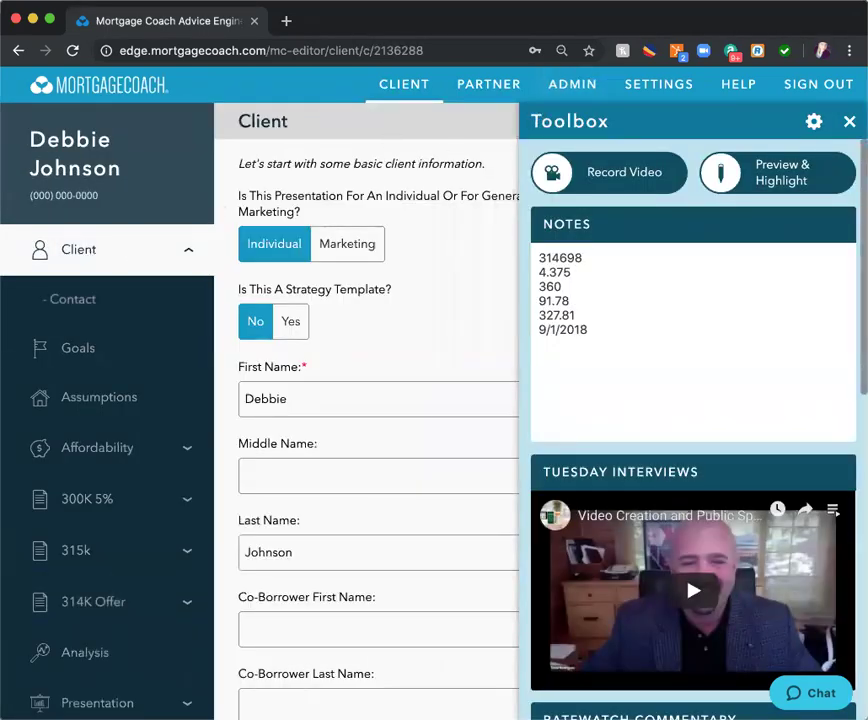
click(849, 121)
scroll(641, 298, down, 6)
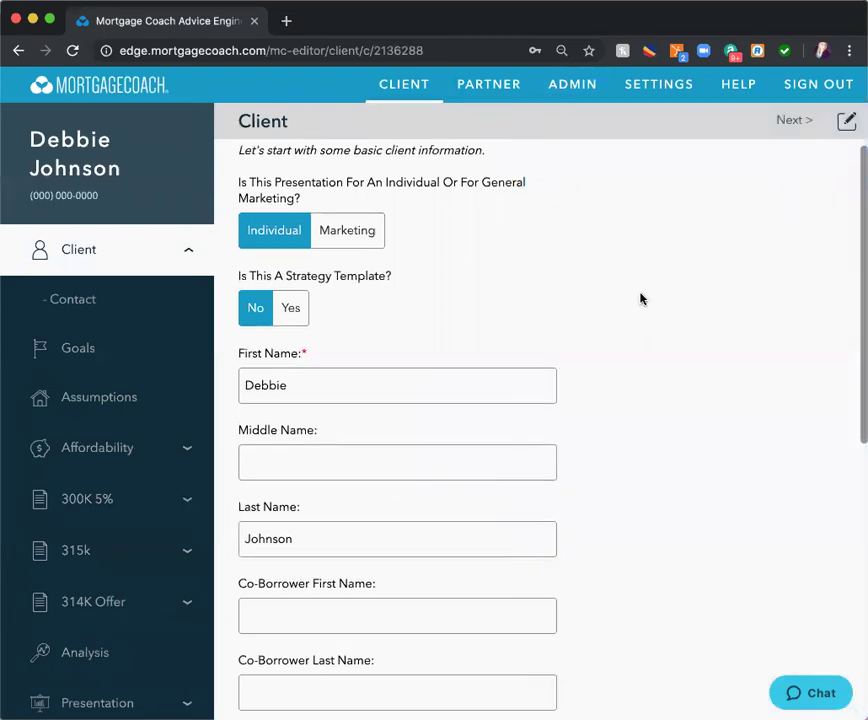
double_click(274, 616)
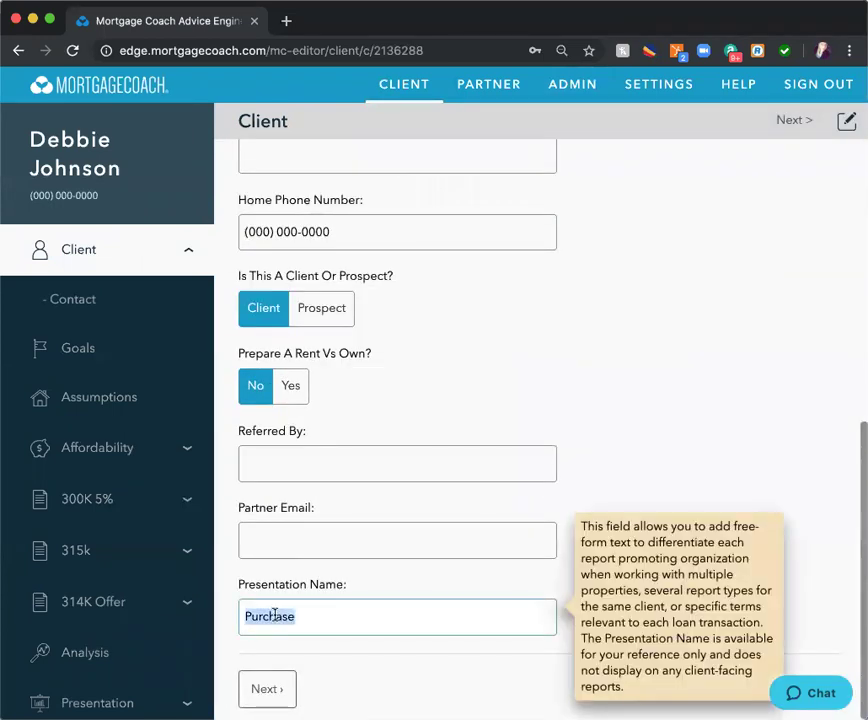
text(AMR )
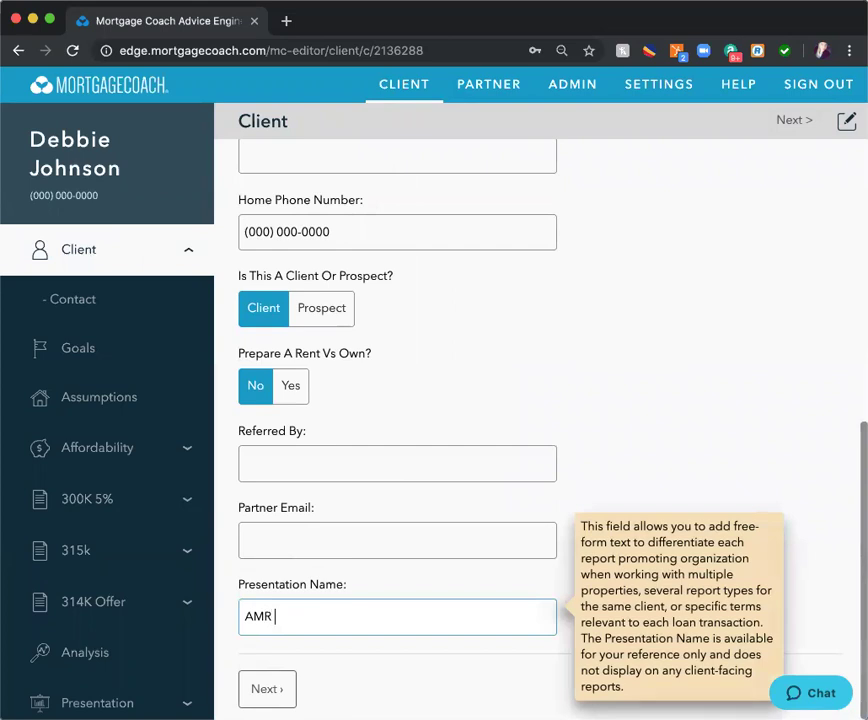
text(2019)
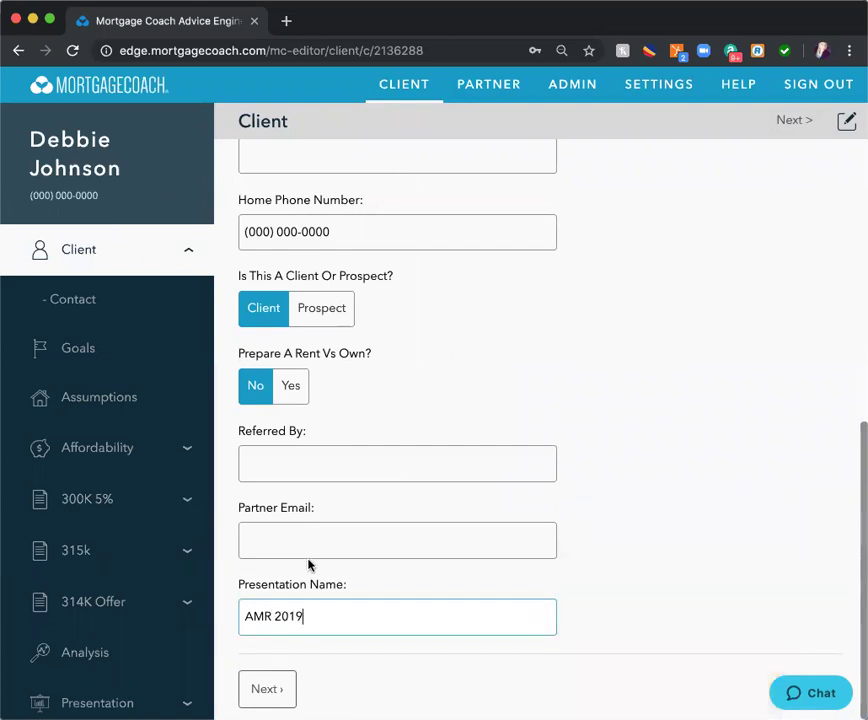
click(121, 311)
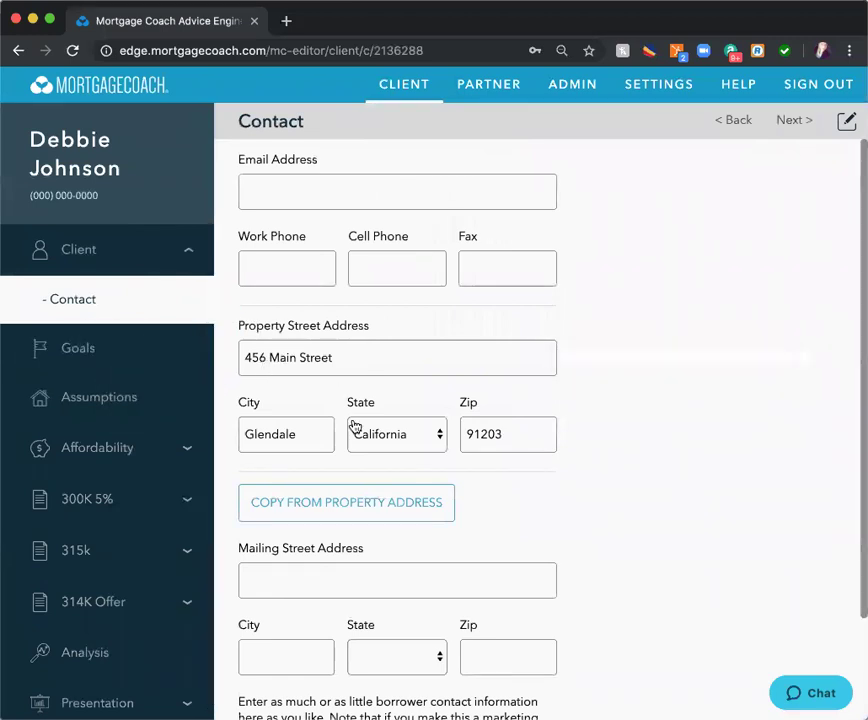
- Untick the Purchase A New Home goal and tick Other instead
click(112, 351)
click(249, 431)
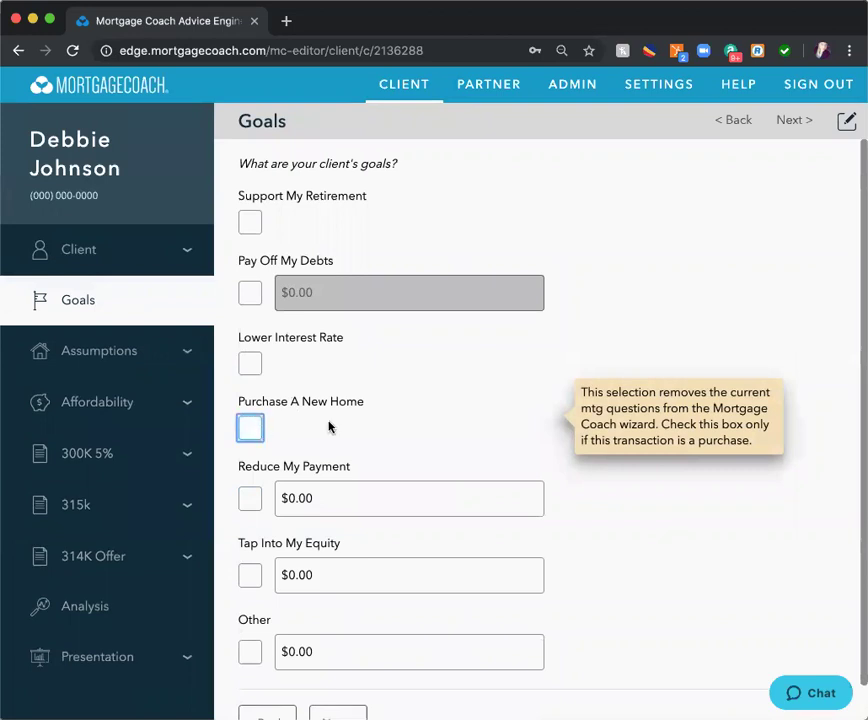
scroll(329, 427, down, 1)
click(250, 617)
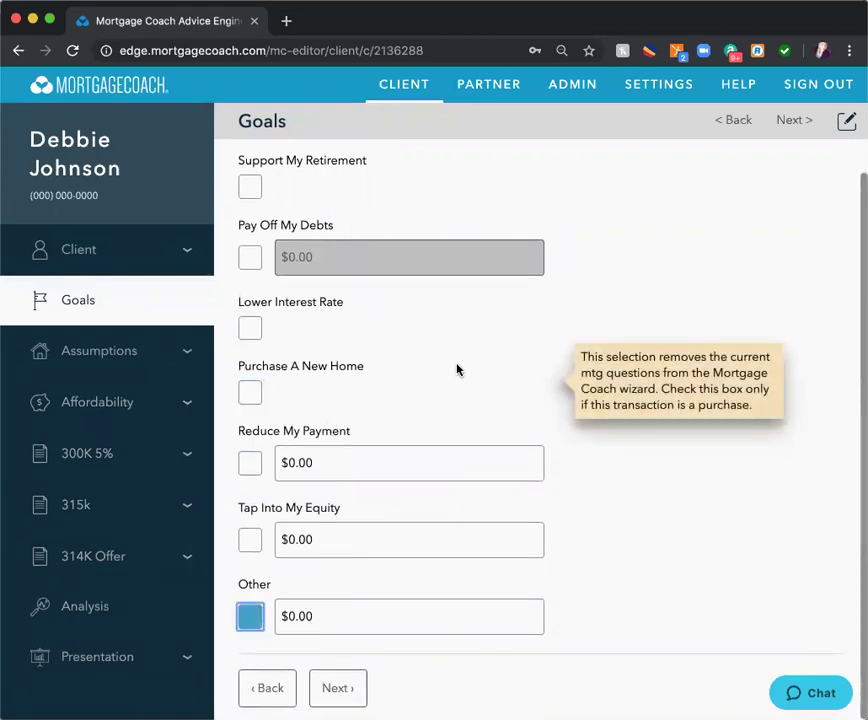
click(101, 358)
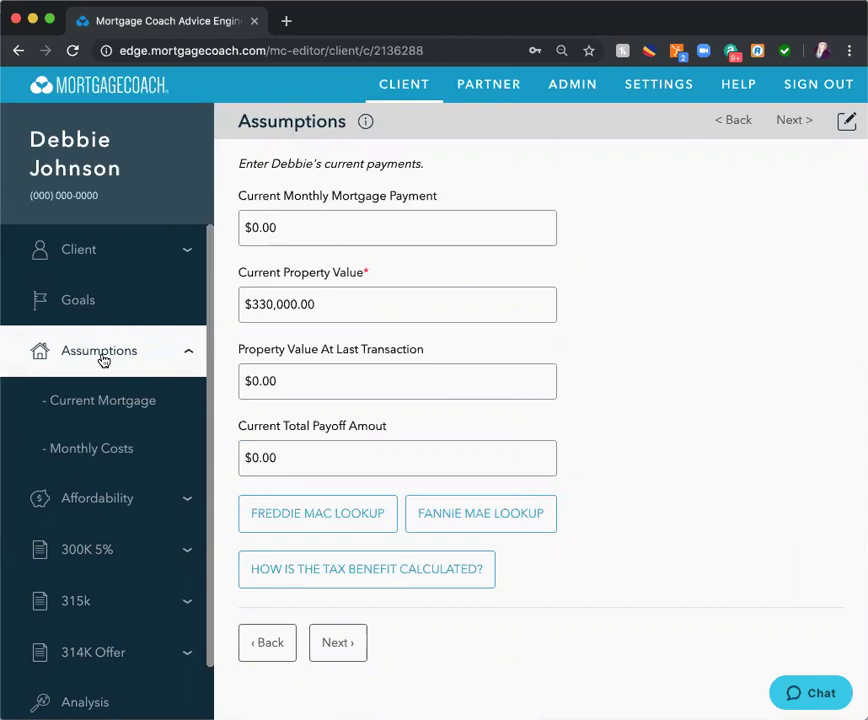
- Change the current property value from $330,000 to 316000
click(310, 309)
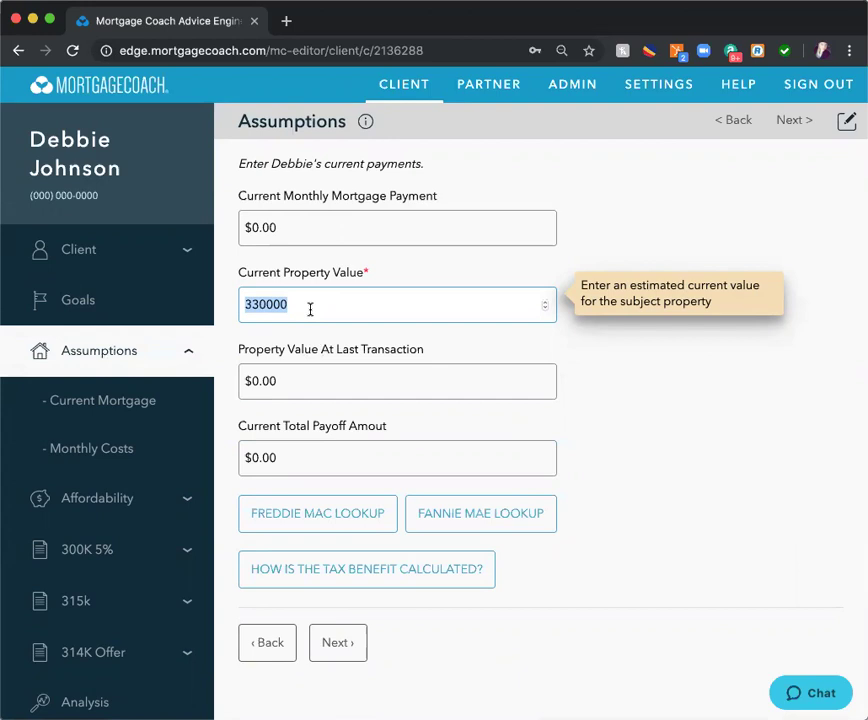
text(316)
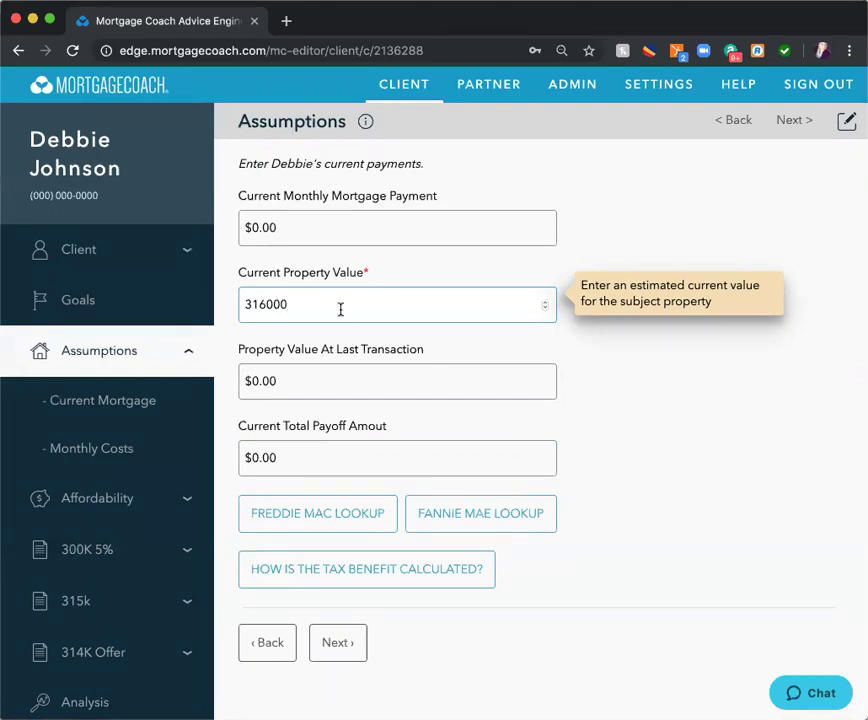
click(132, 404)
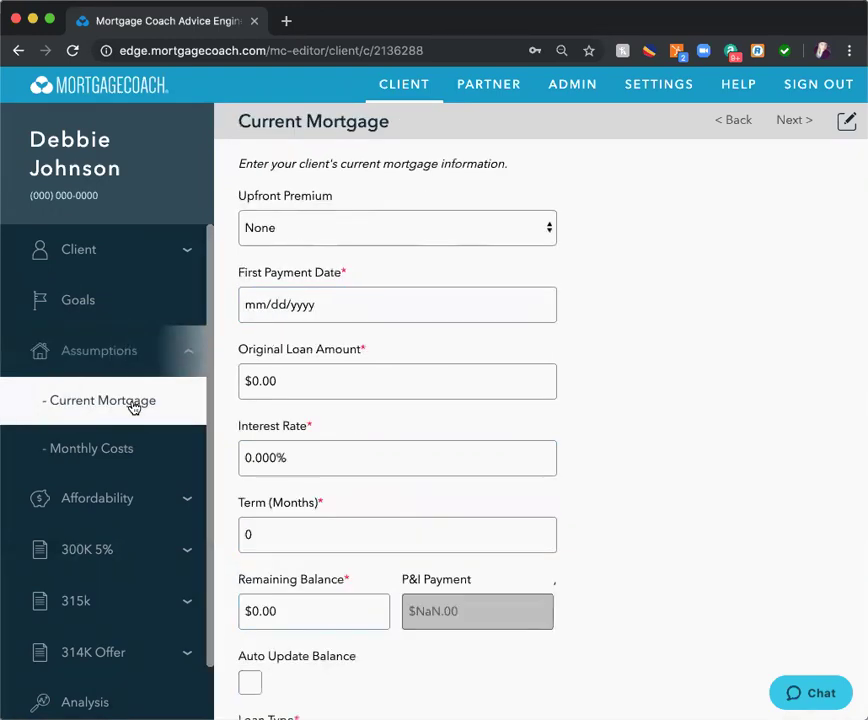
- Give the current mortgage a 09/01/2018 first payment date and 314698 original loan amount
click(845, 122)
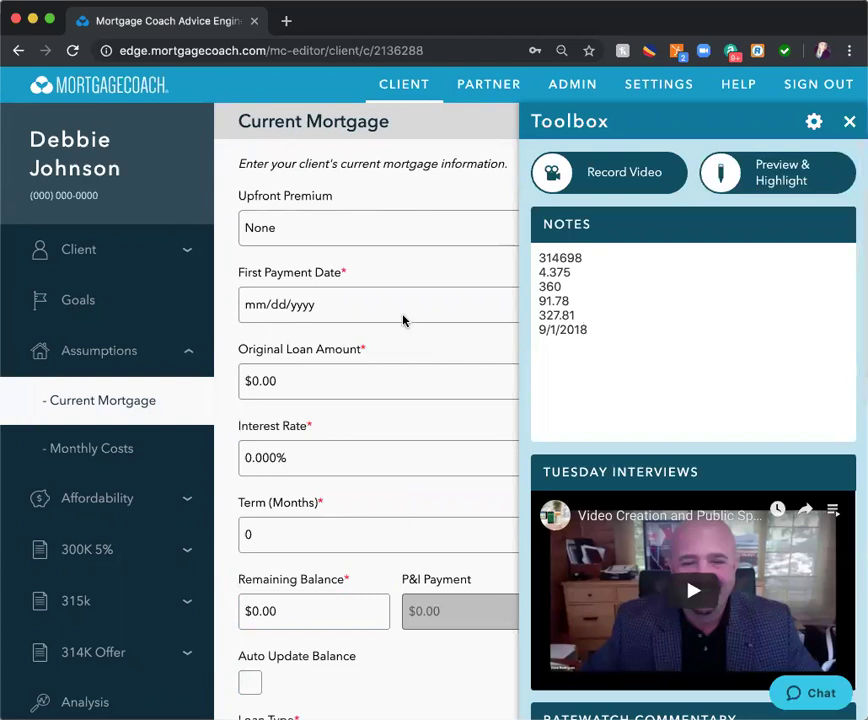
click(248, 305)
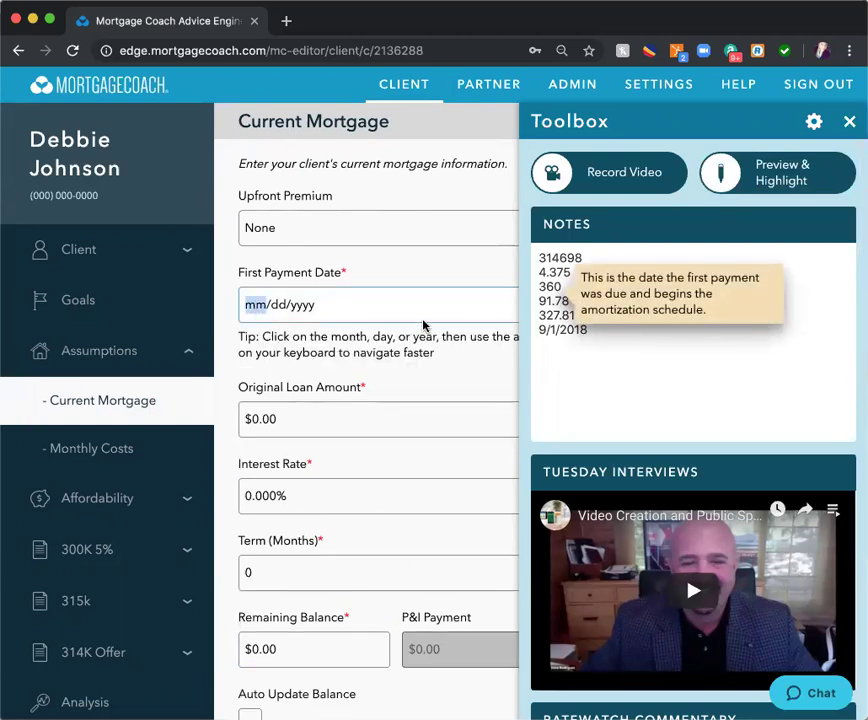
text(09/)
text(01/0)
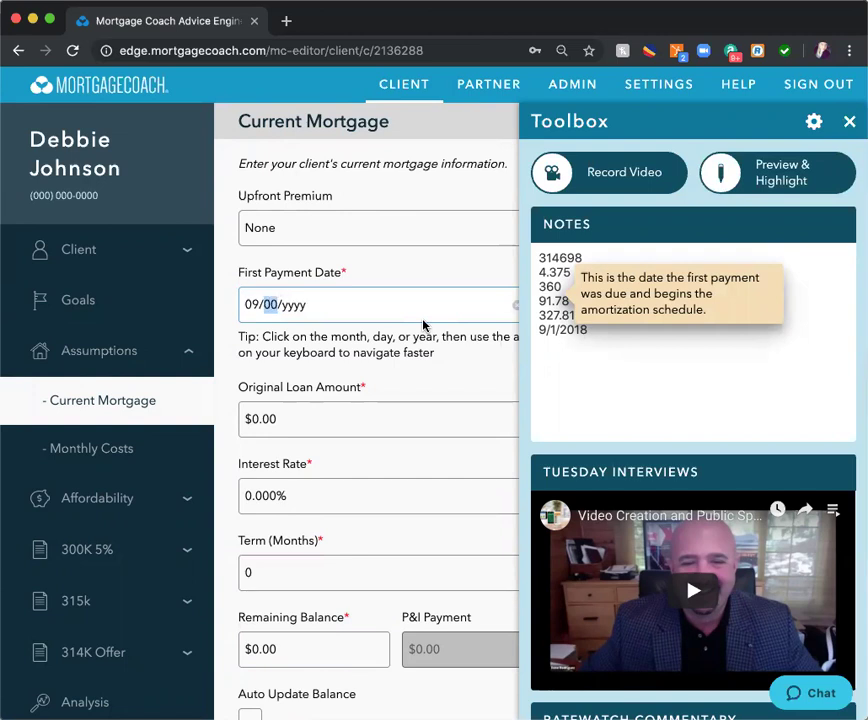
text(2018)
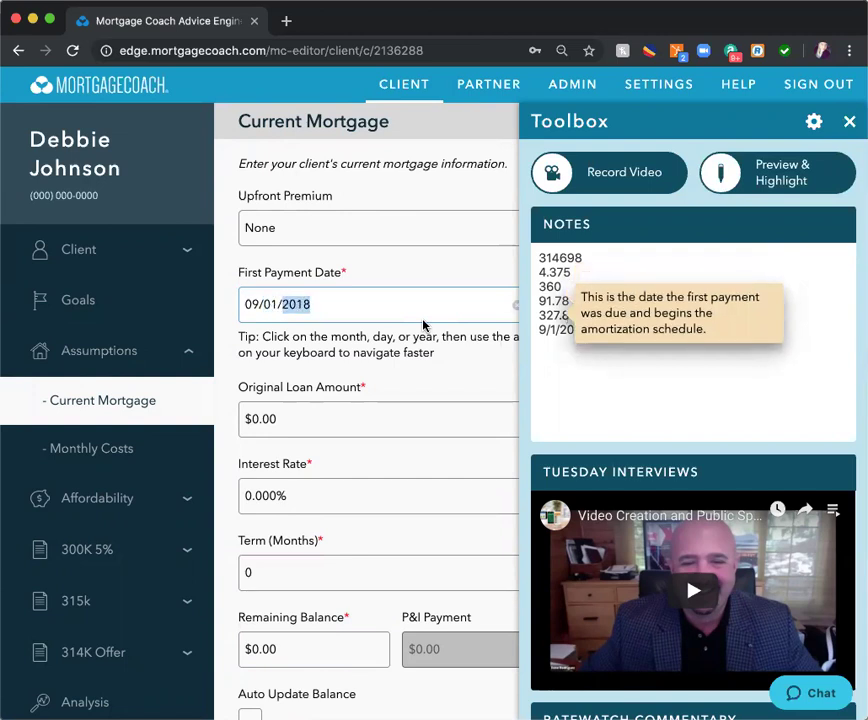
click(337, 419)
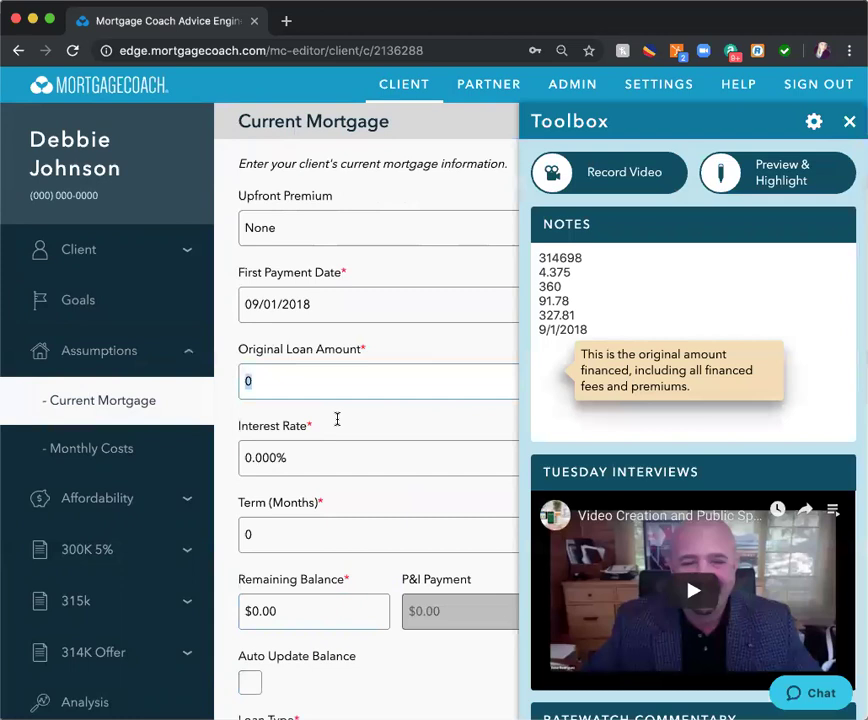
text(314)
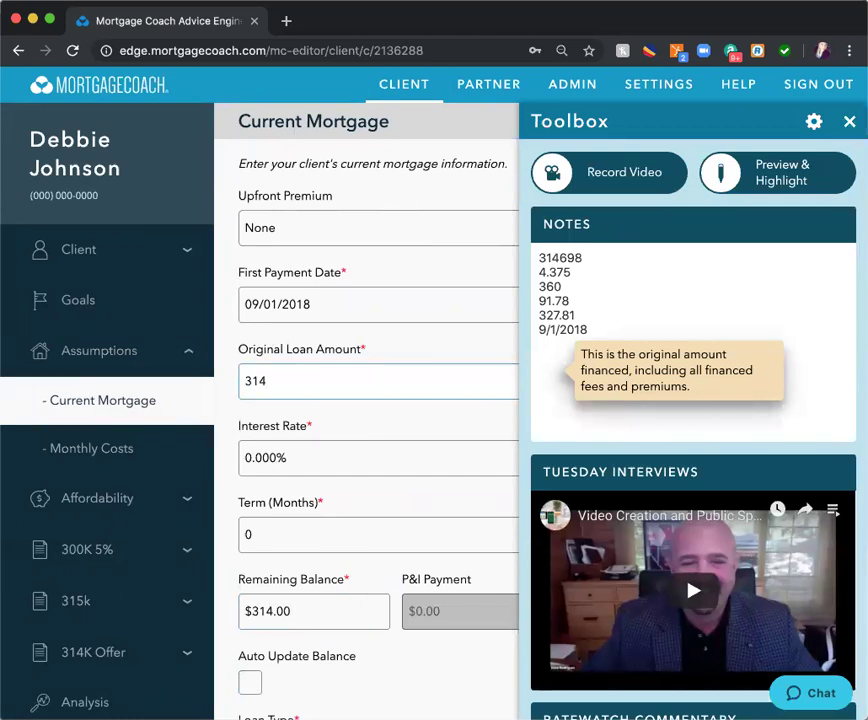
text(698)
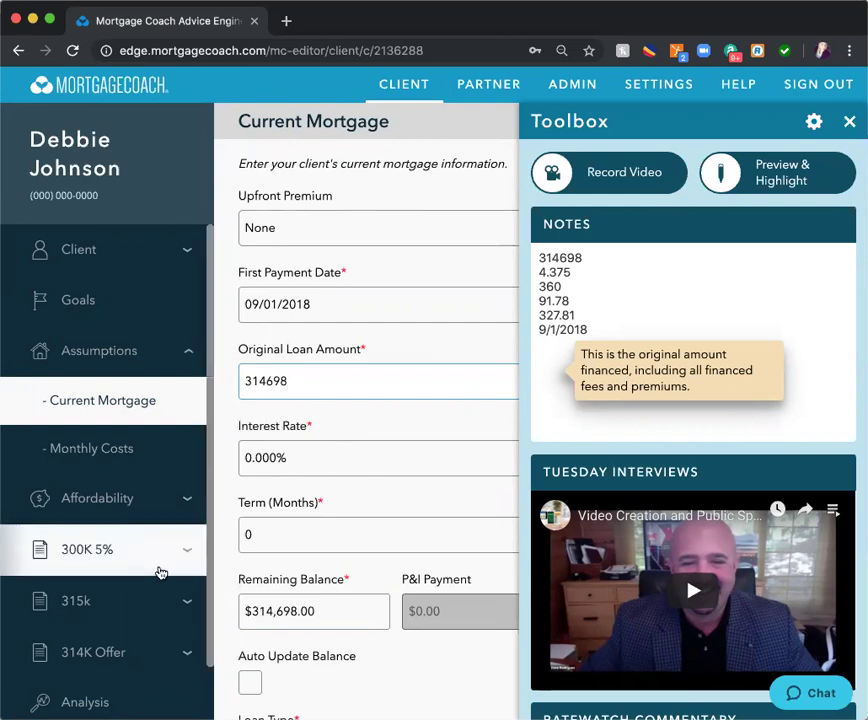
click(128, 563)
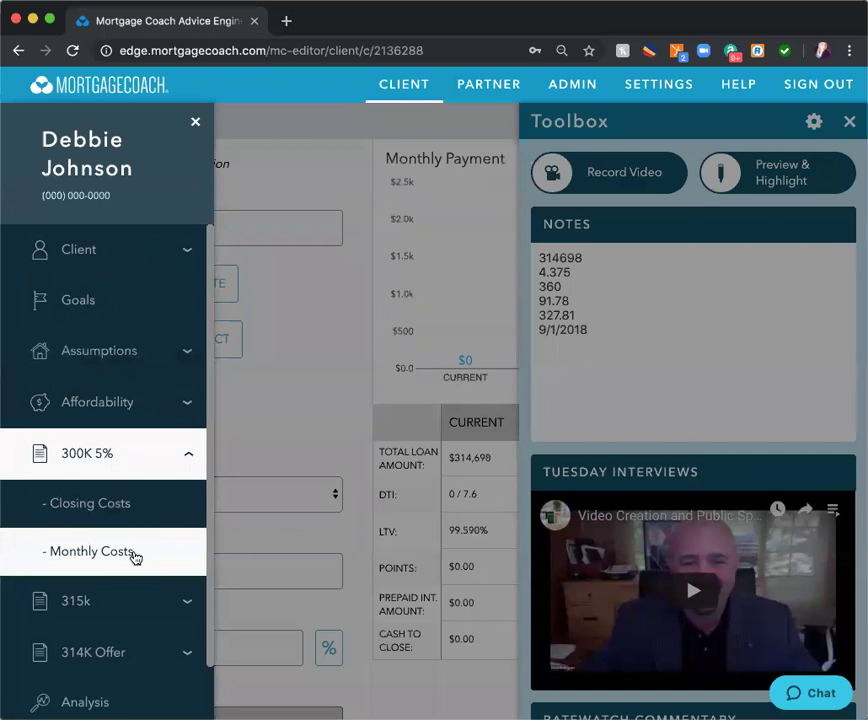
- In the 314K Offer notes, replace 314698 with the base loan amount 298963.10
click(100, 654)
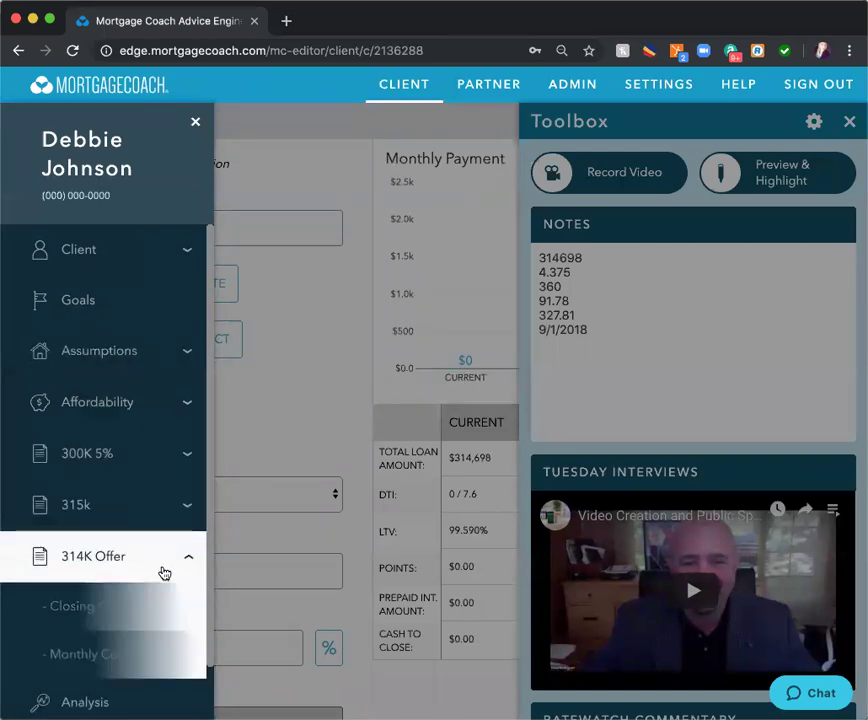
click(196, 120)
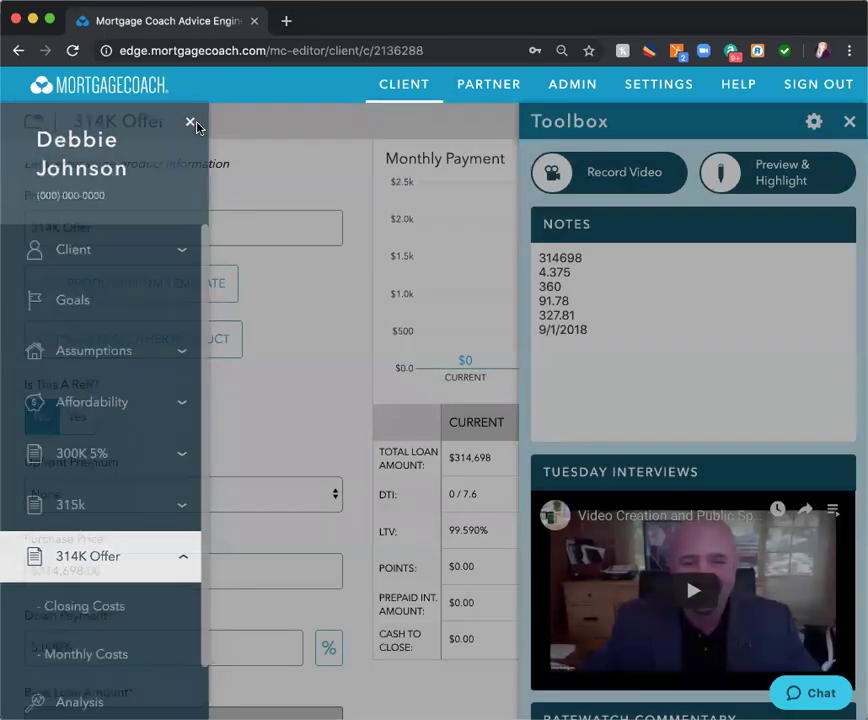
scroll(194, 407, down, 5)
scroll(194, 405, down, 4)
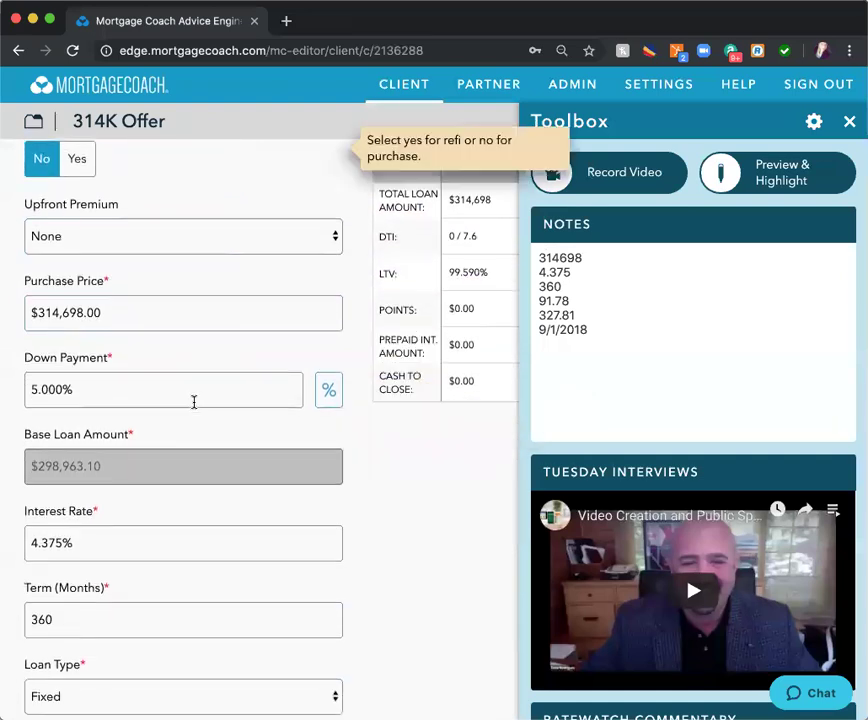
double_click(567, 257)
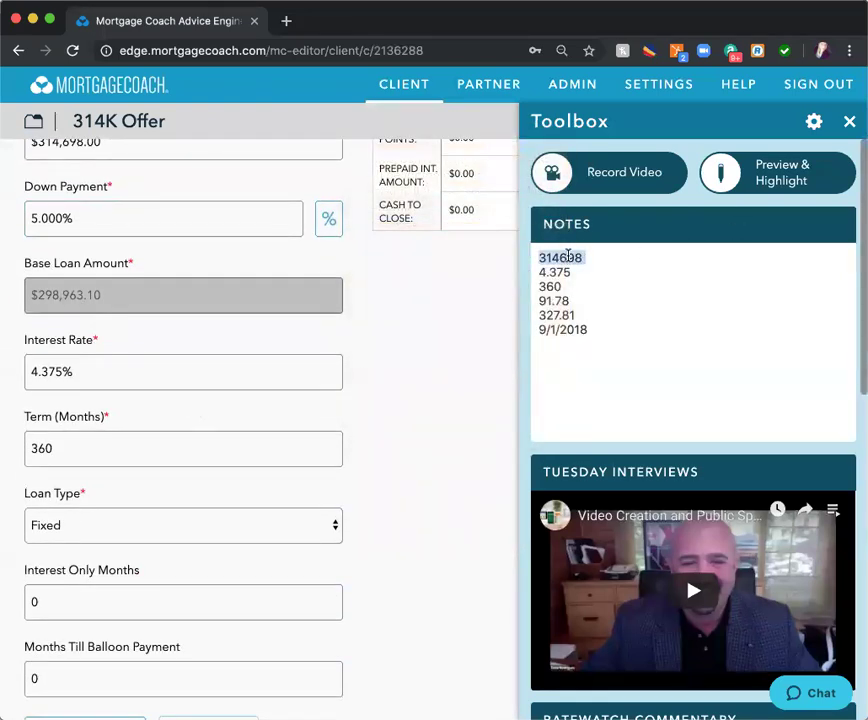
key(BackSpace)
key(Delete)
text(298)
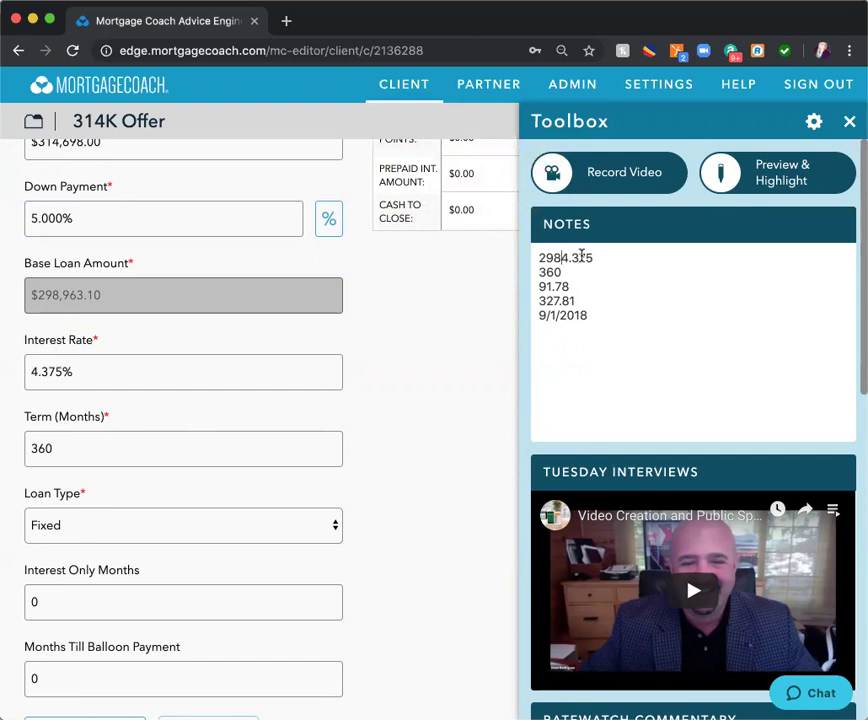
text(9)
text(63.10)
key(Return)
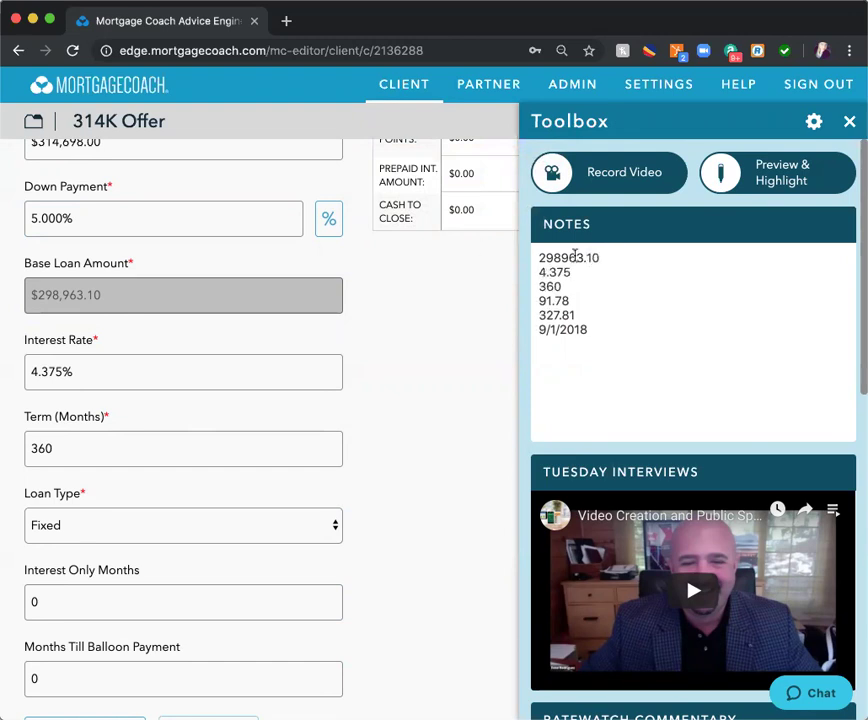
- Open Assumptions > Current Mortgage and set the original loan amount to $298,963.10
click(33, 121)
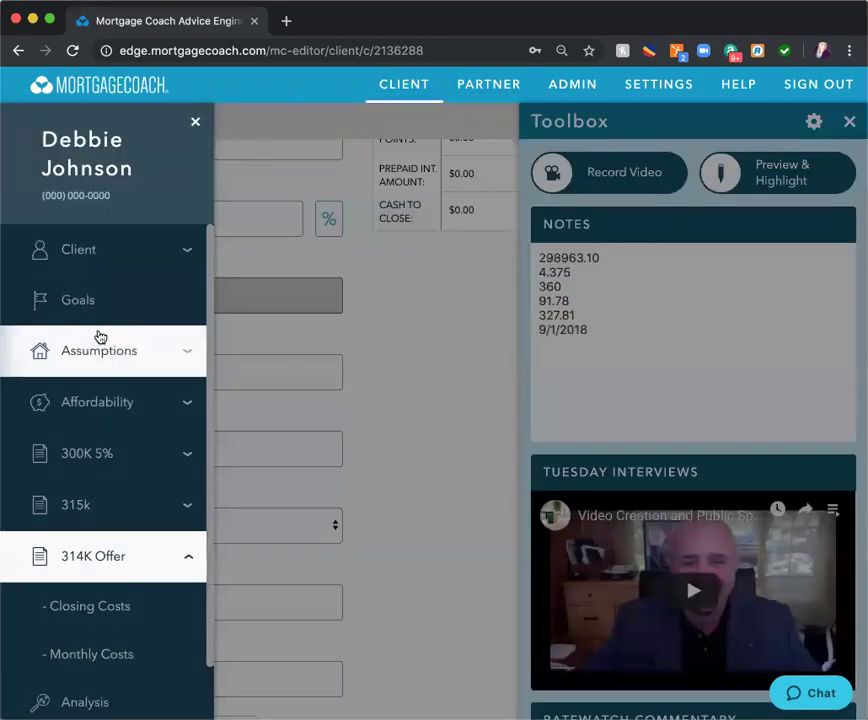
click(112, 368)
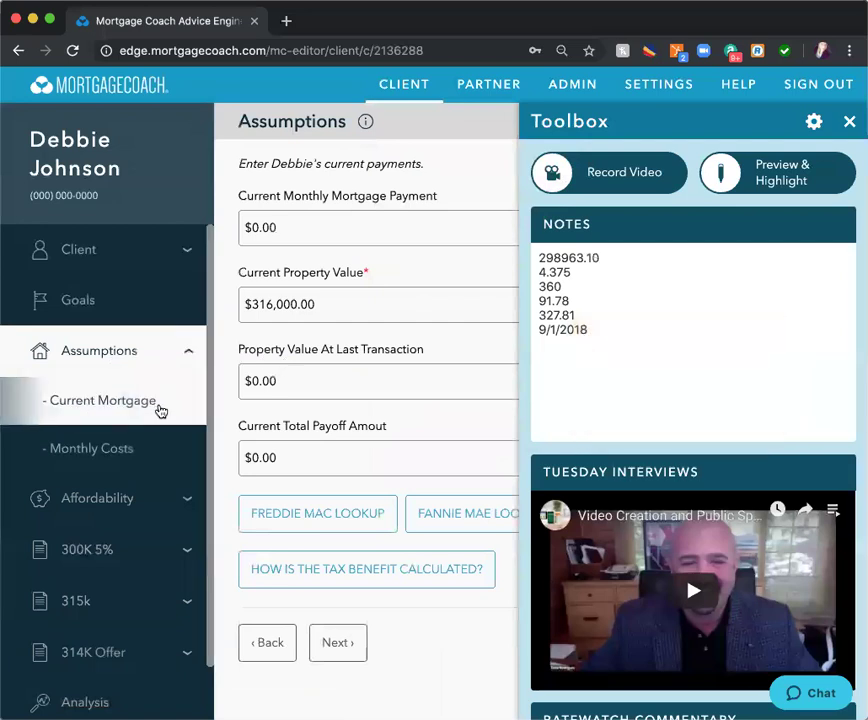
click(141, 405)
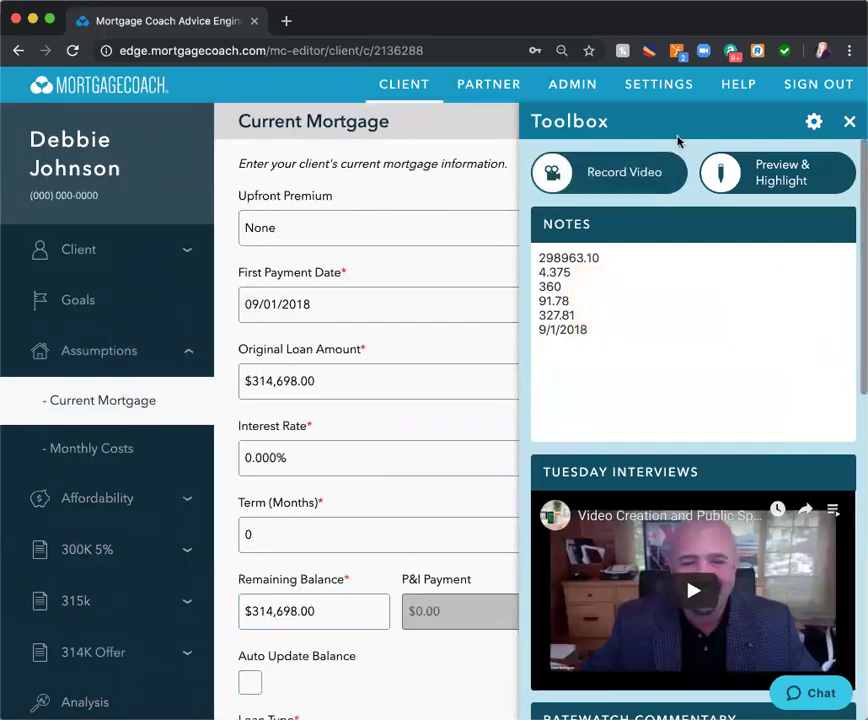
click(334, 384)
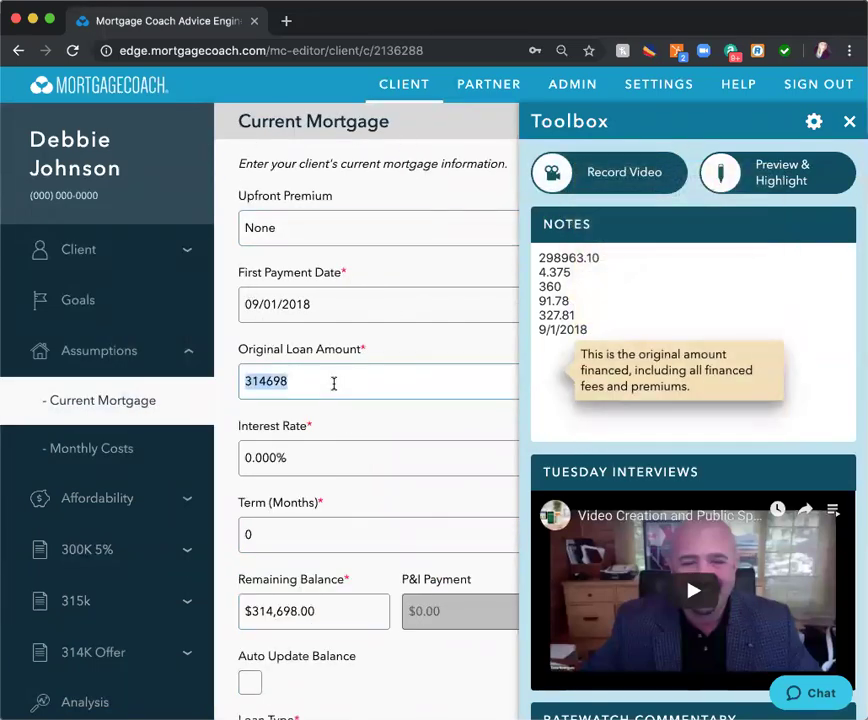
text(2989)
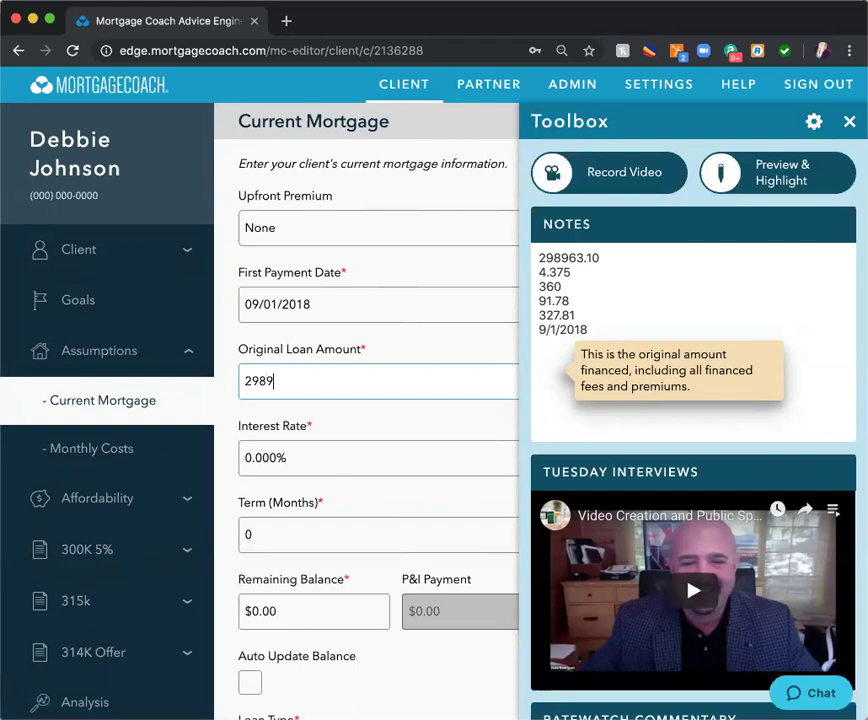
text(3.10)
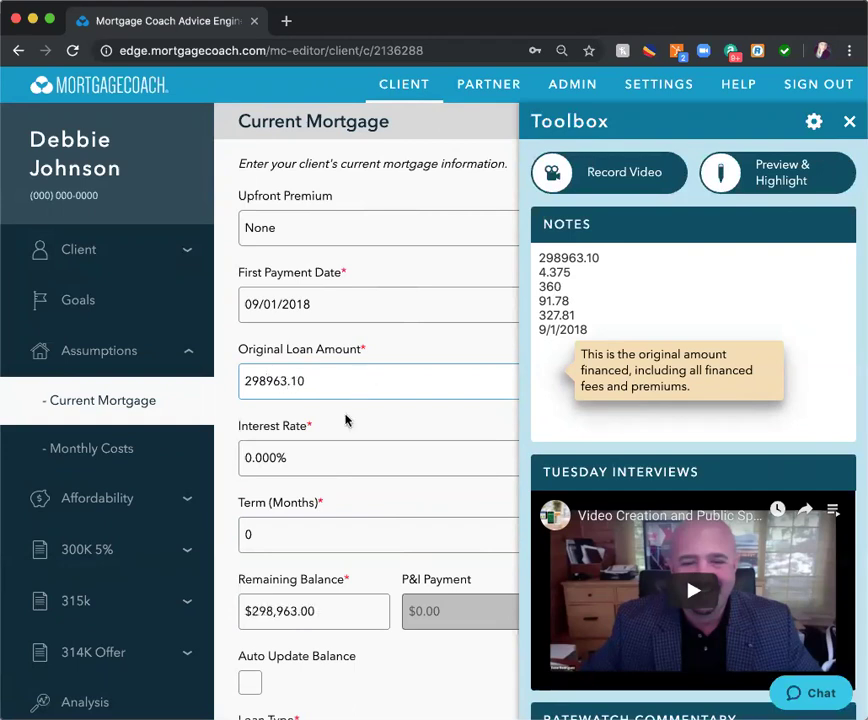
- Set the current mortgage's interest rate to 4.375% and its term to 360 months
click(317, 455)
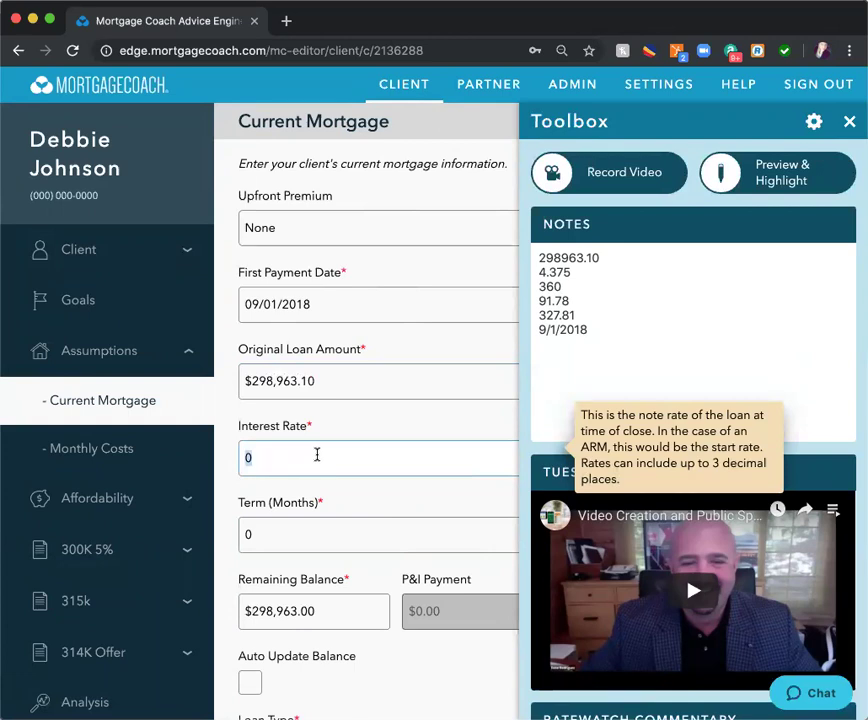
text(4.375)
key(Tab)
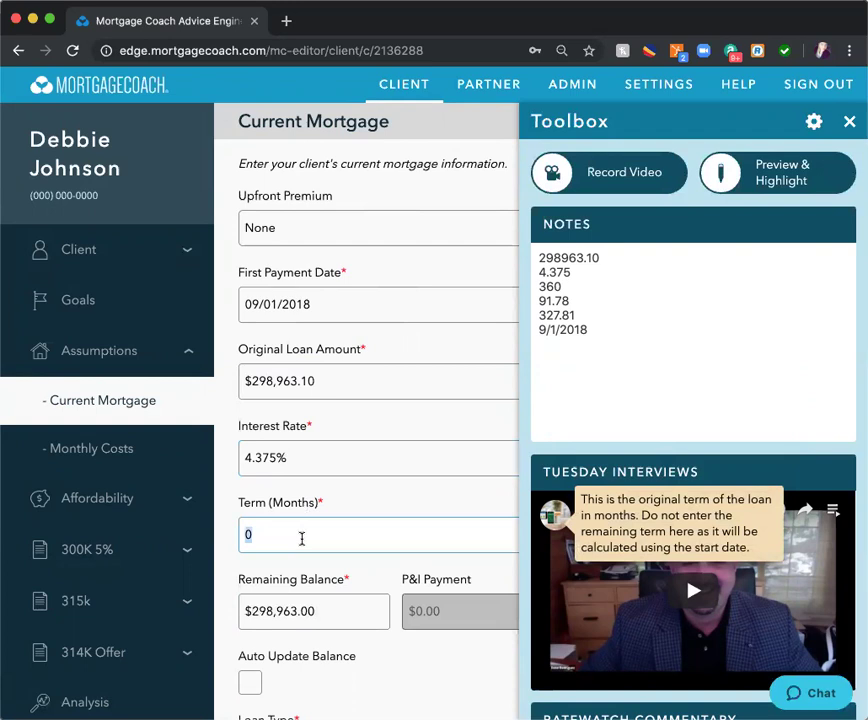
text(36)
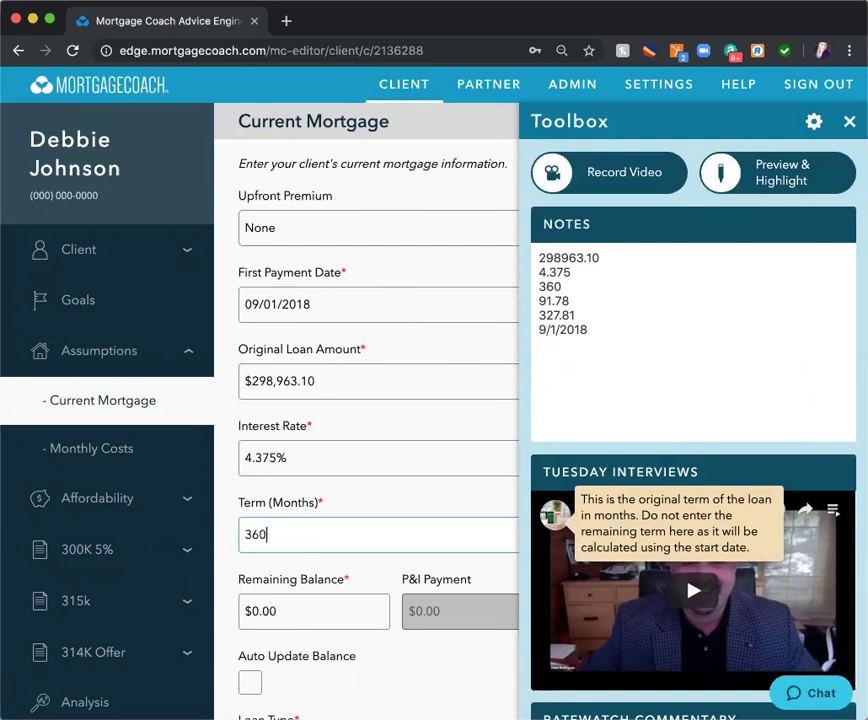
scroll(337, 519, down, 3)
click(337, 690)
- Enter $91.78 hazard insurance and 327.18 property tax in the current mortgage's monthly costs
click(276, 310)
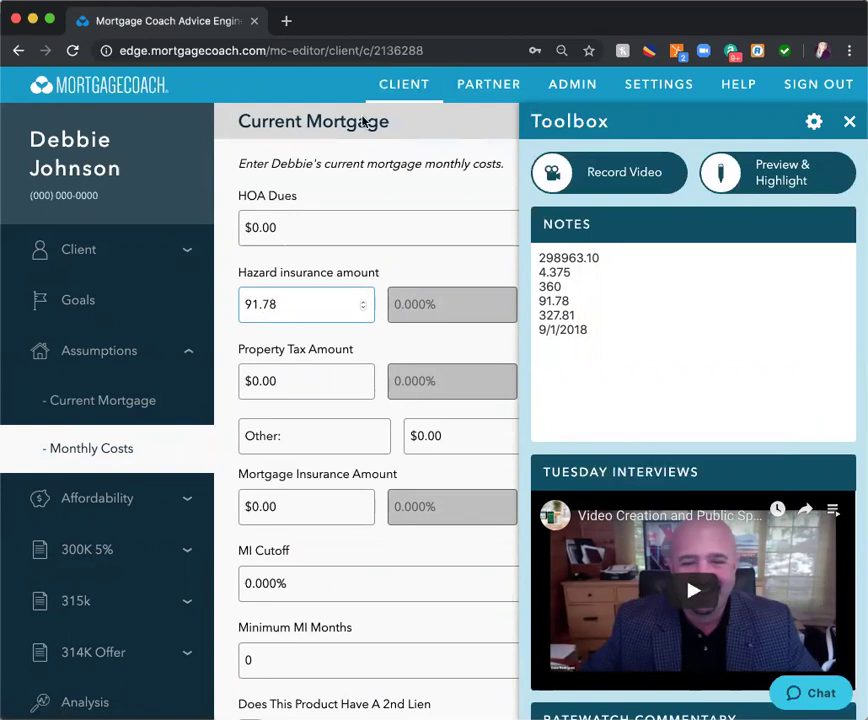
scroll(327, 232, down, 1)
click(325, 310)
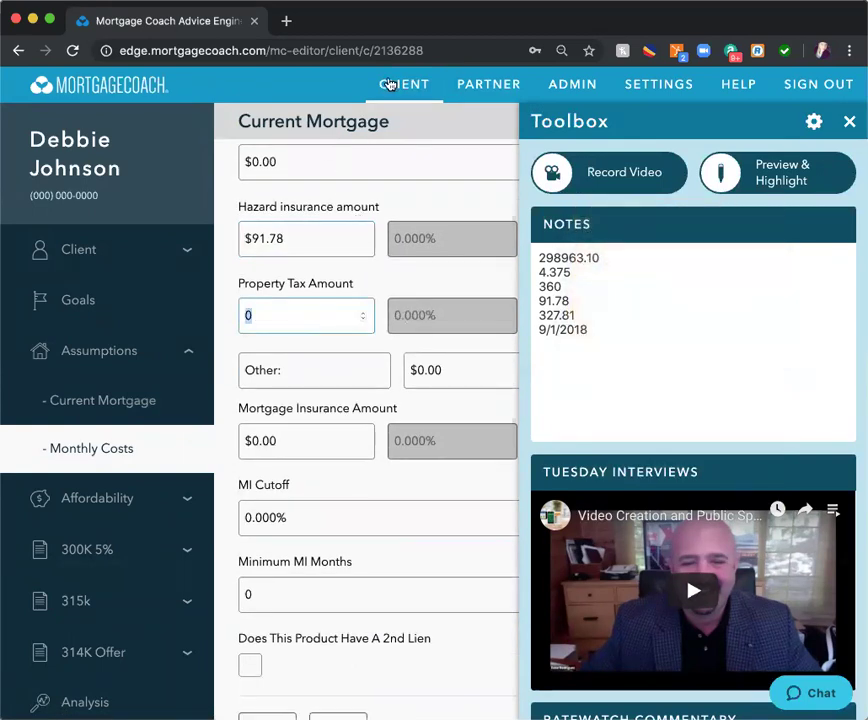
text(32)
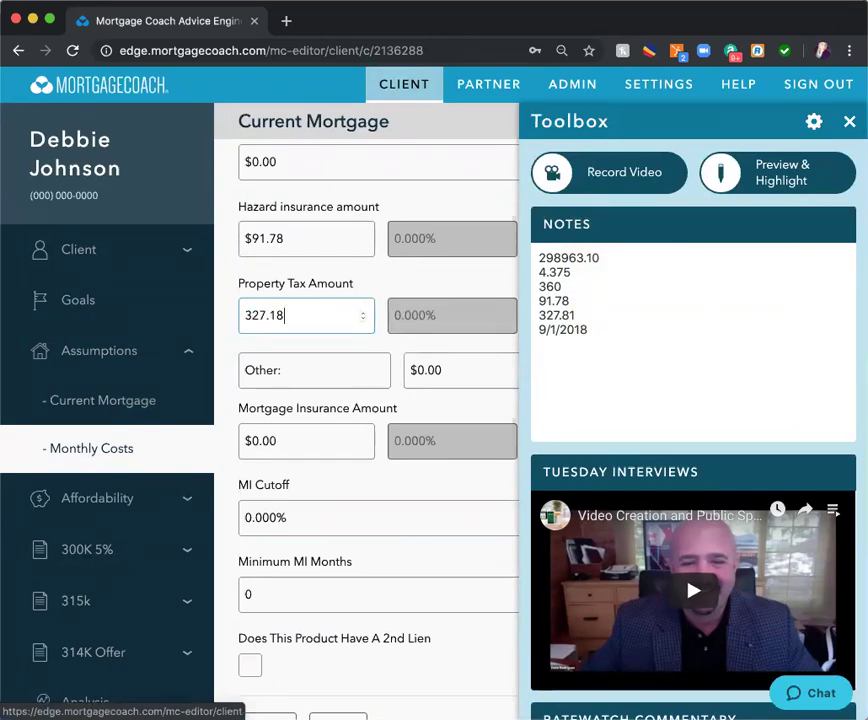
text(7.18)
mouse_move(269, 352)
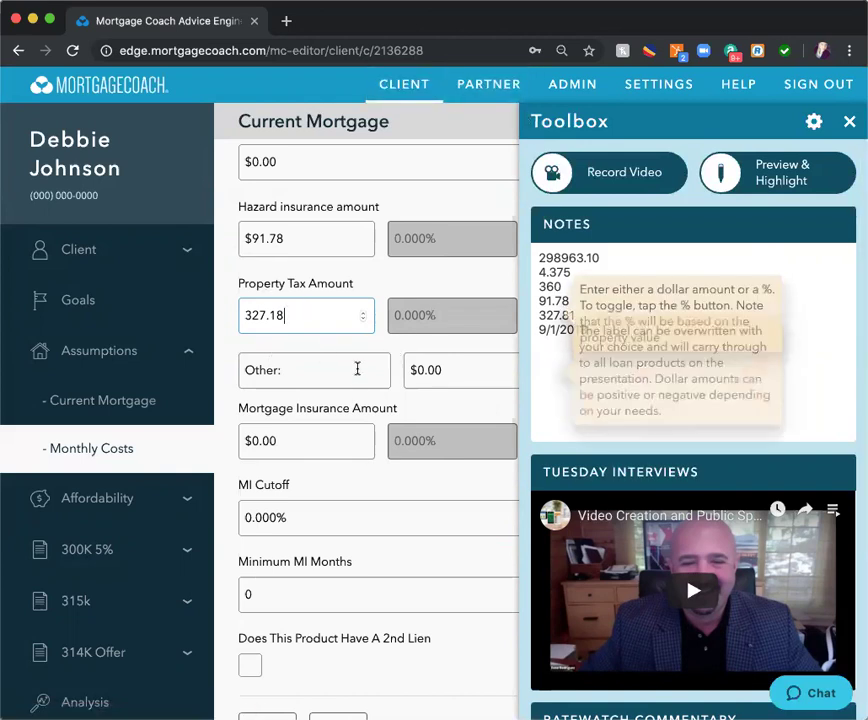
scroll(357, 369, down, 1)
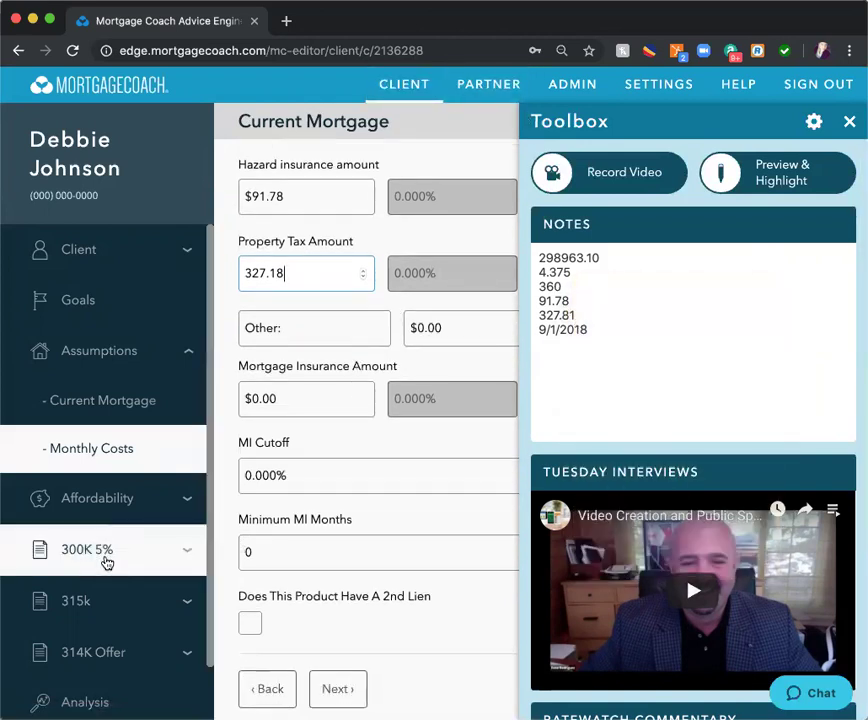
click(78, 553)
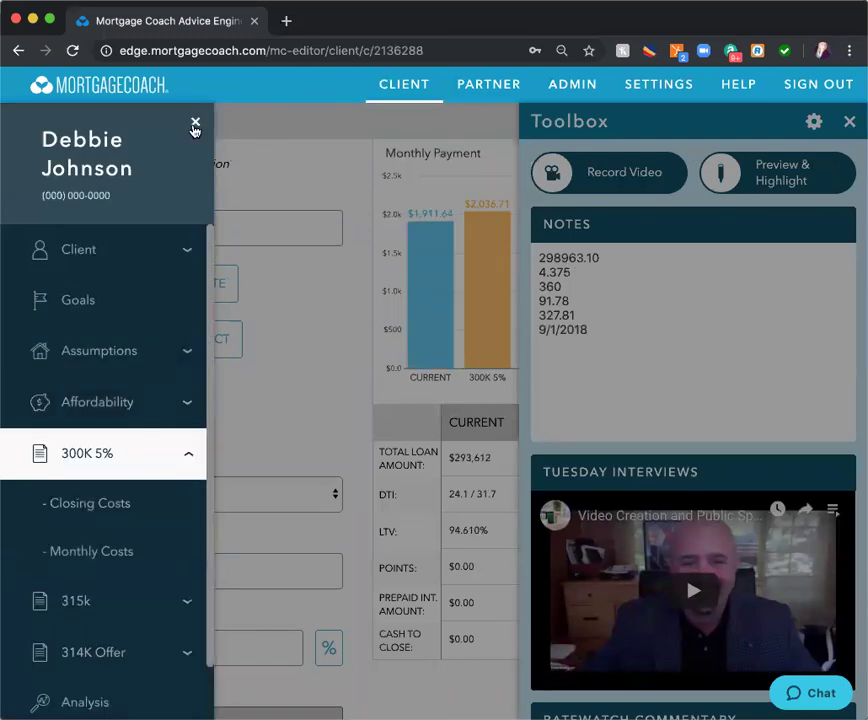
- Rename the 300K 5% product to 'Prin Reduct'
click(195, 124)
click(849, 121)
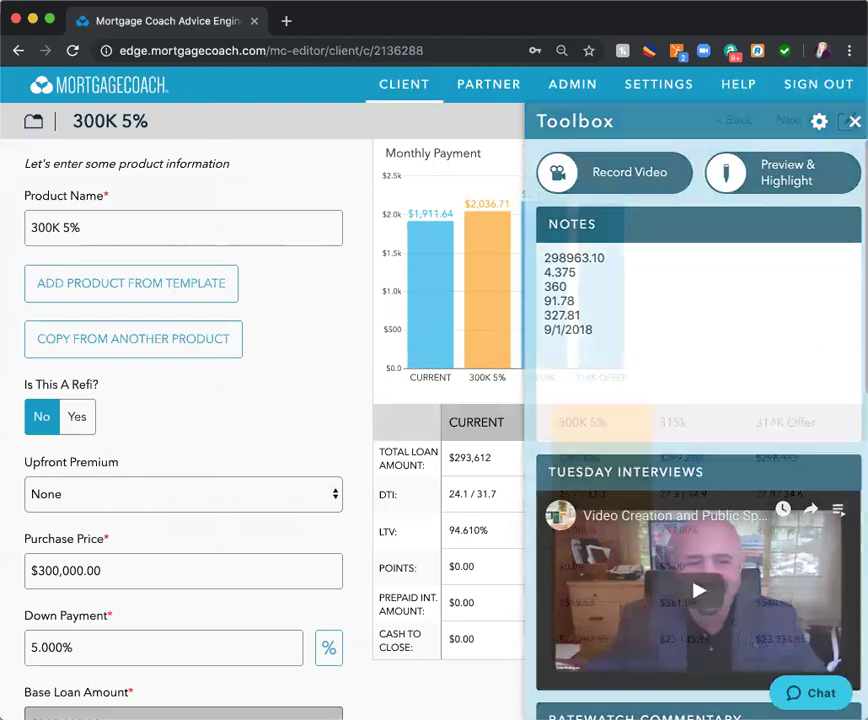
click(145, 215)
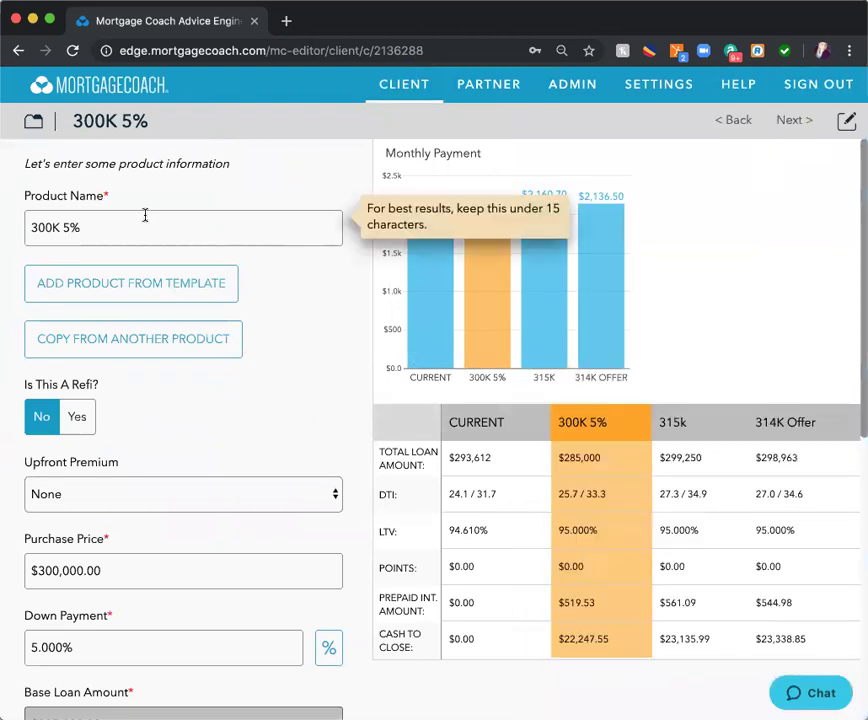
triple_click(115, 235)
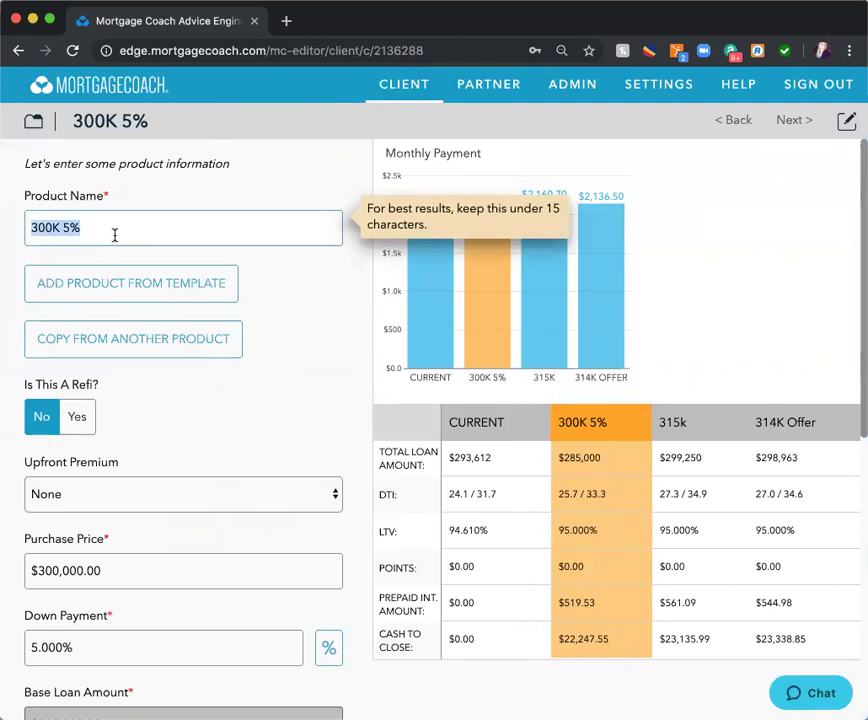
text(Prin)
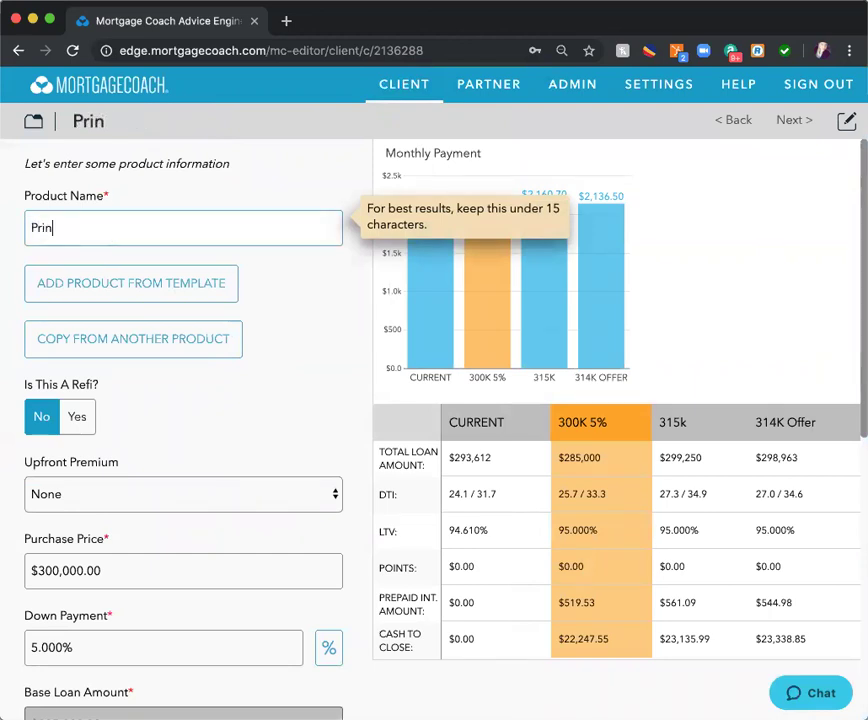
text( Reduct)
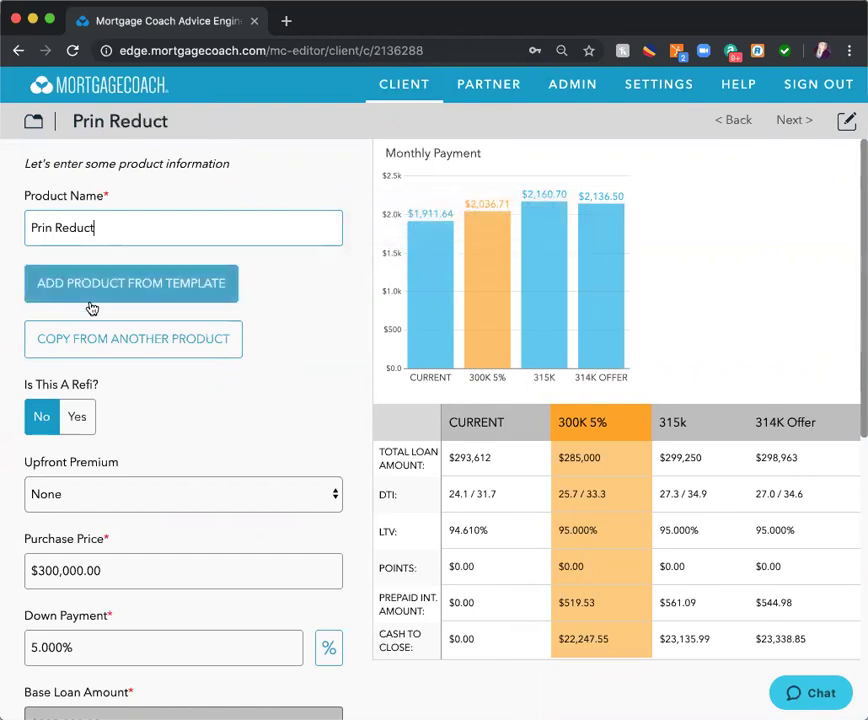
- Copy the Current mortgage's values into Prin Reduct and step through its closing and monthly costs
click(143, 348)
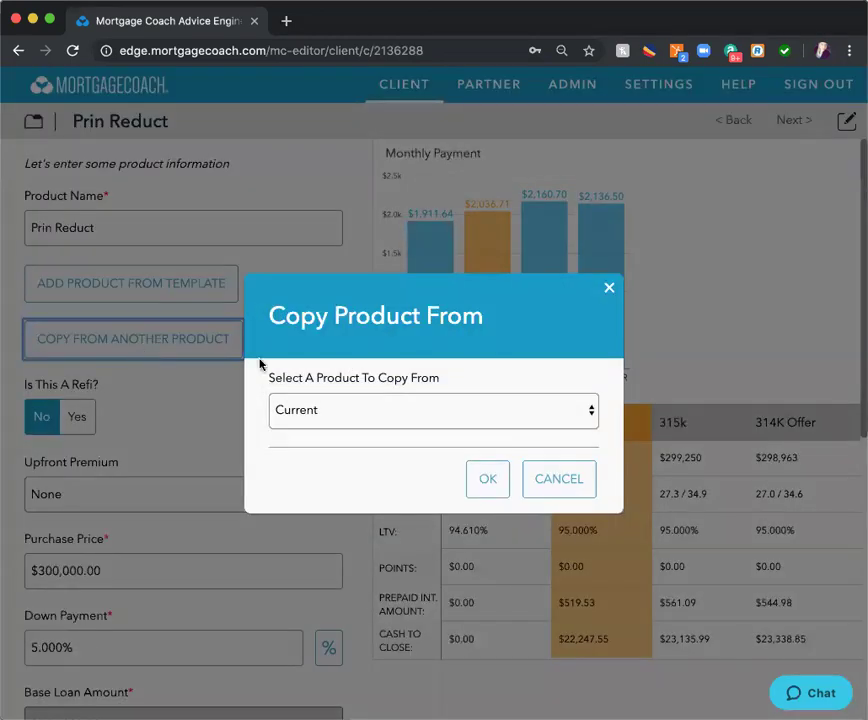
click(488, 479)
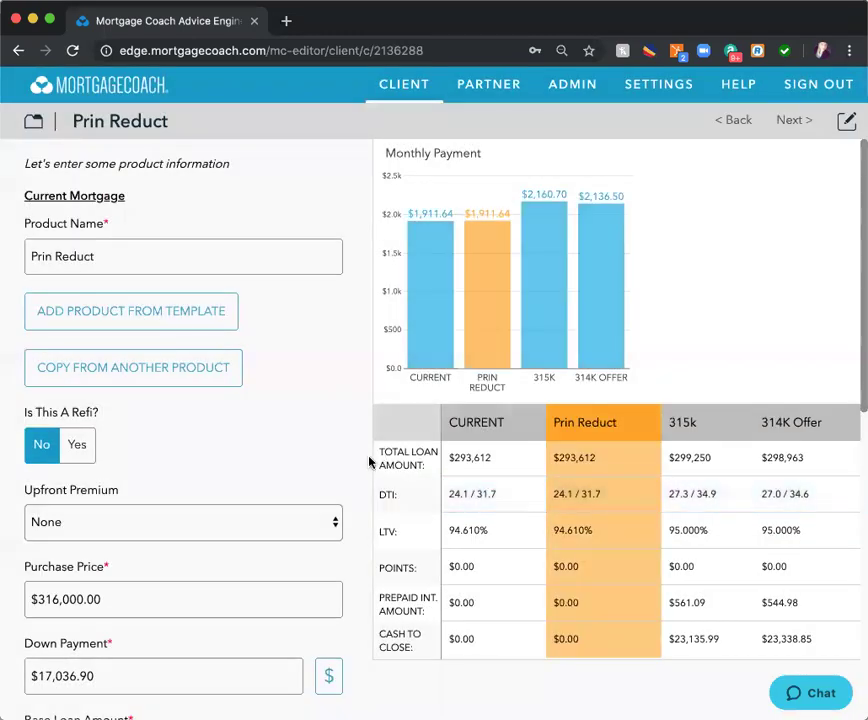
scroll(322, 420, down, 10)
scroll(322, 420, down, 3)
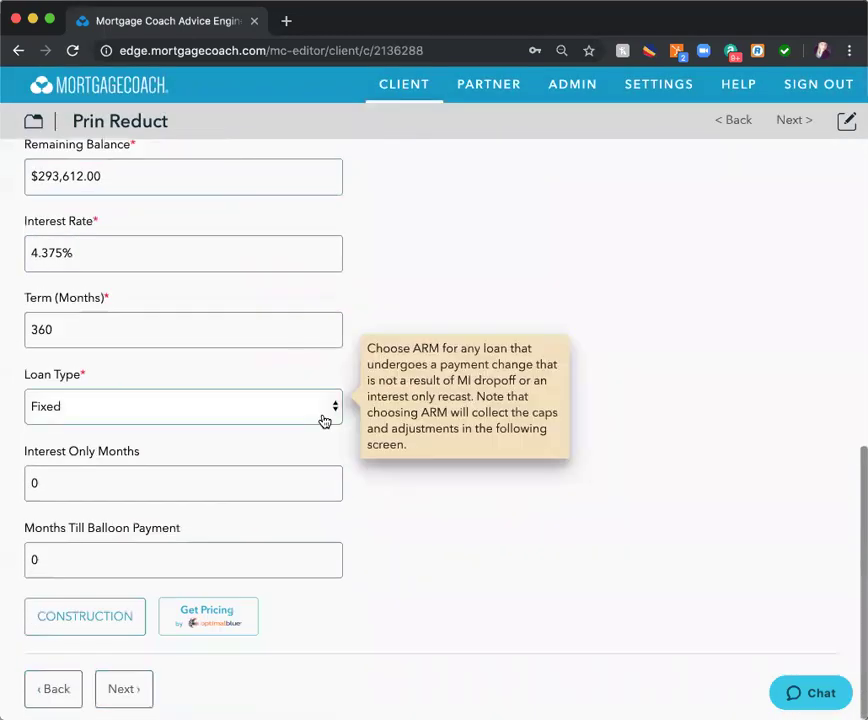
click(120, 692)
scroll(258, 333, down, 3)
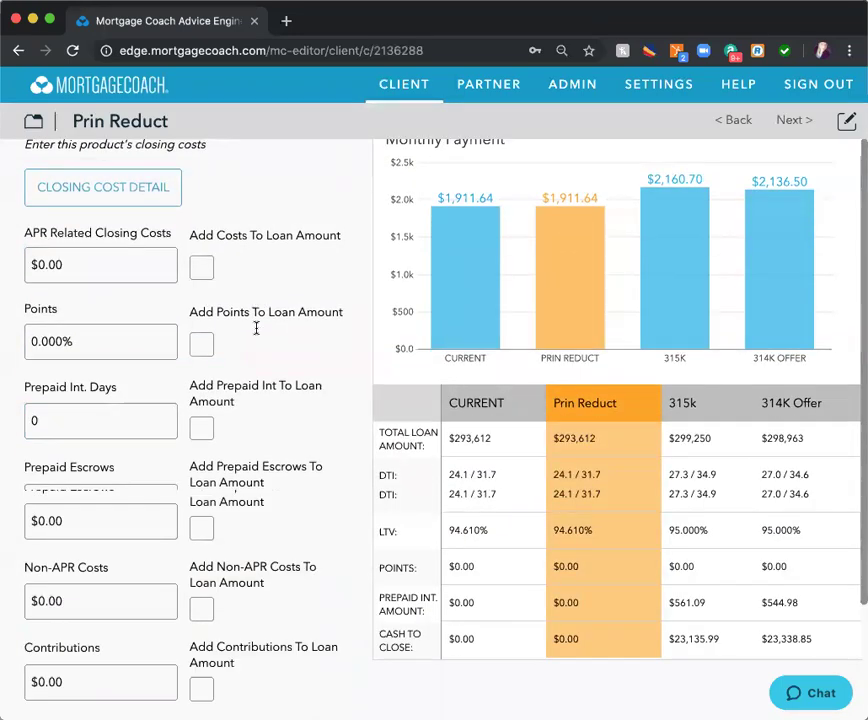
click(120, 689)
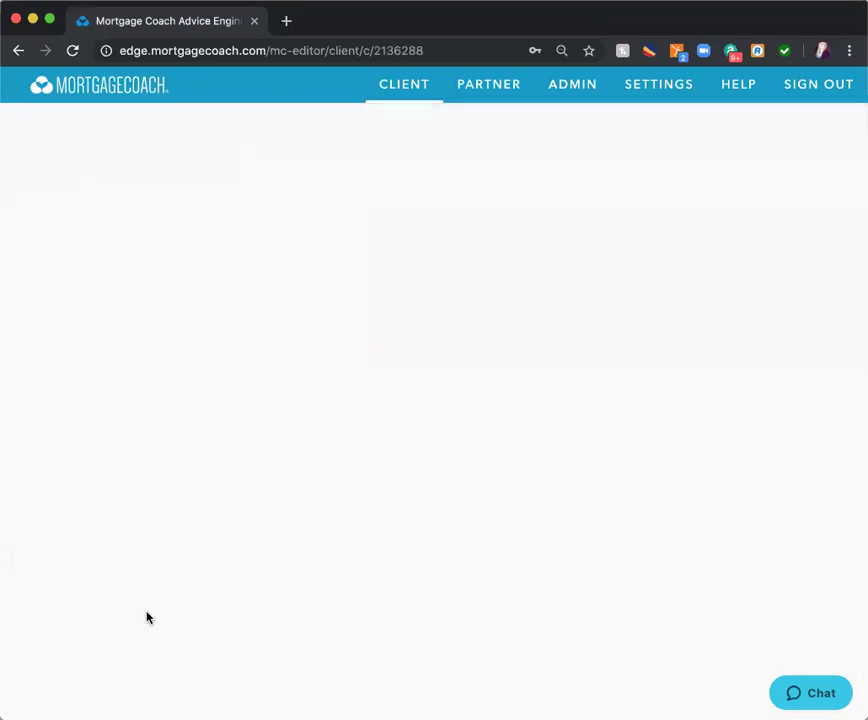
scroll(224, 381, down, 1)
scroll(224, 381, down, 5)
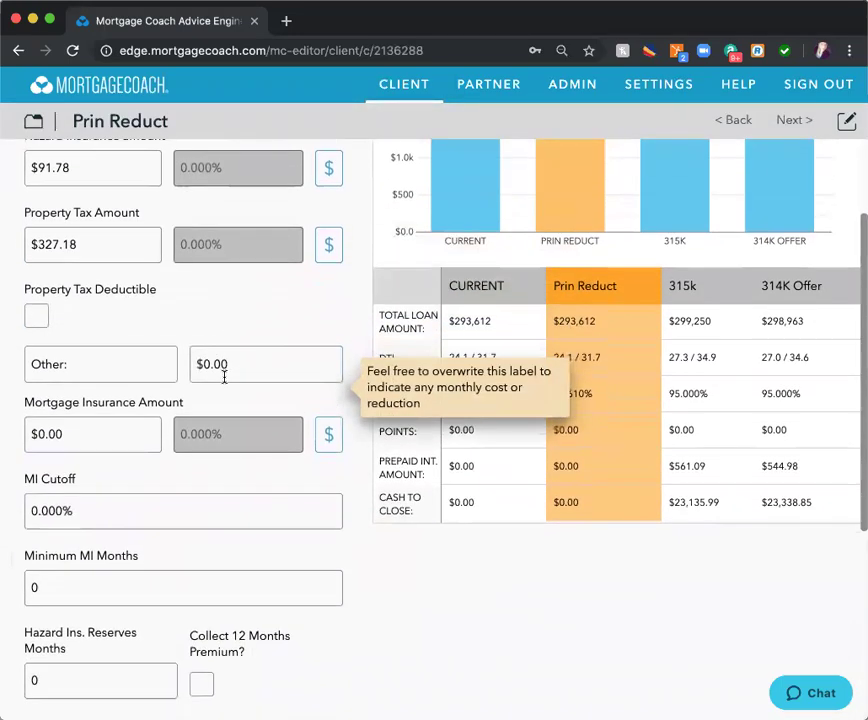
- Rename the 315k product to 'Investment' and copy another product's values into it
click(122, 689)
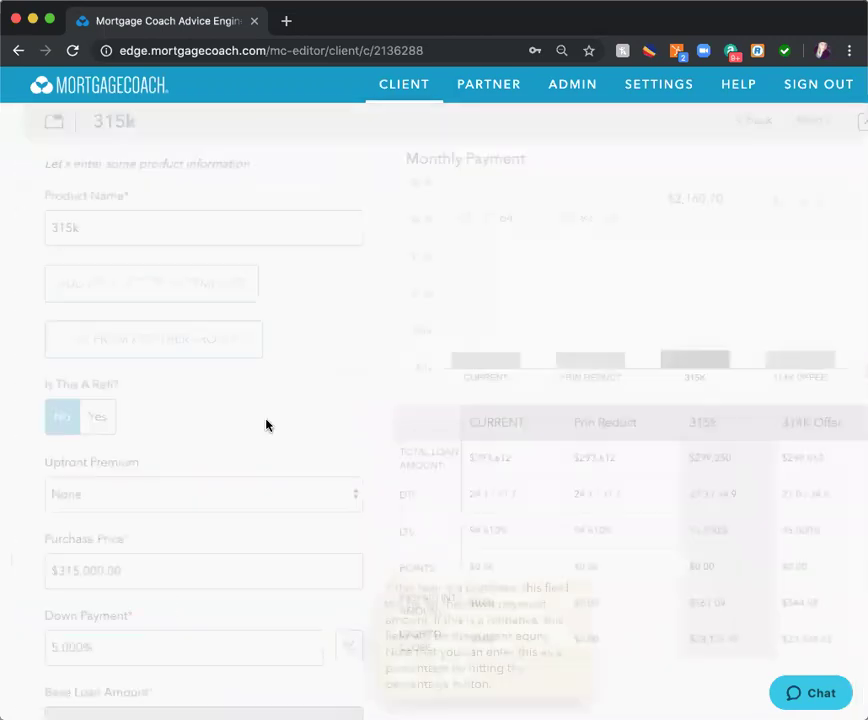
text(Investment)
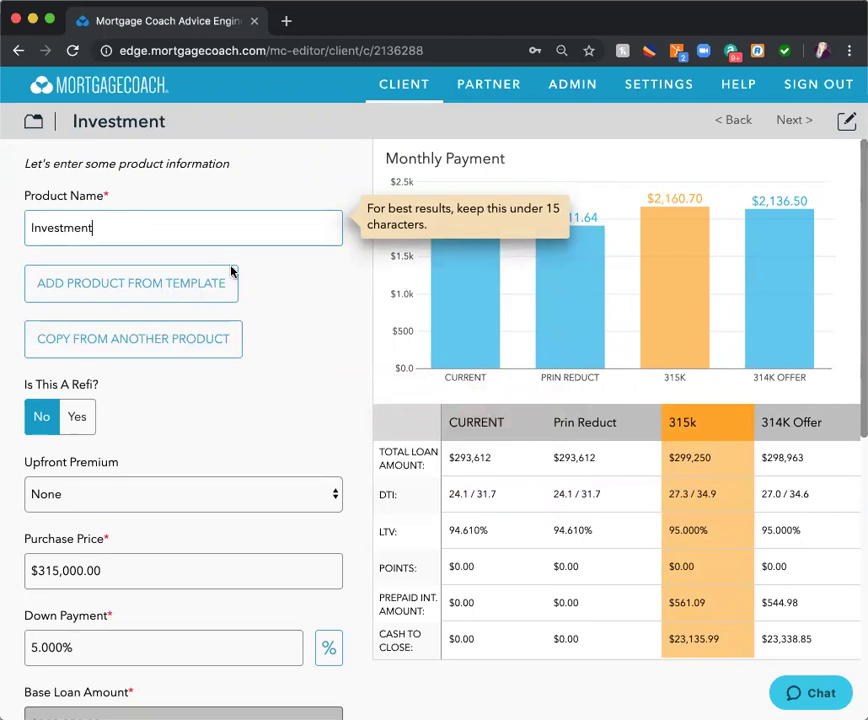
scroll(252, 324, down, 5)
scroll(248, 324, up, 3)
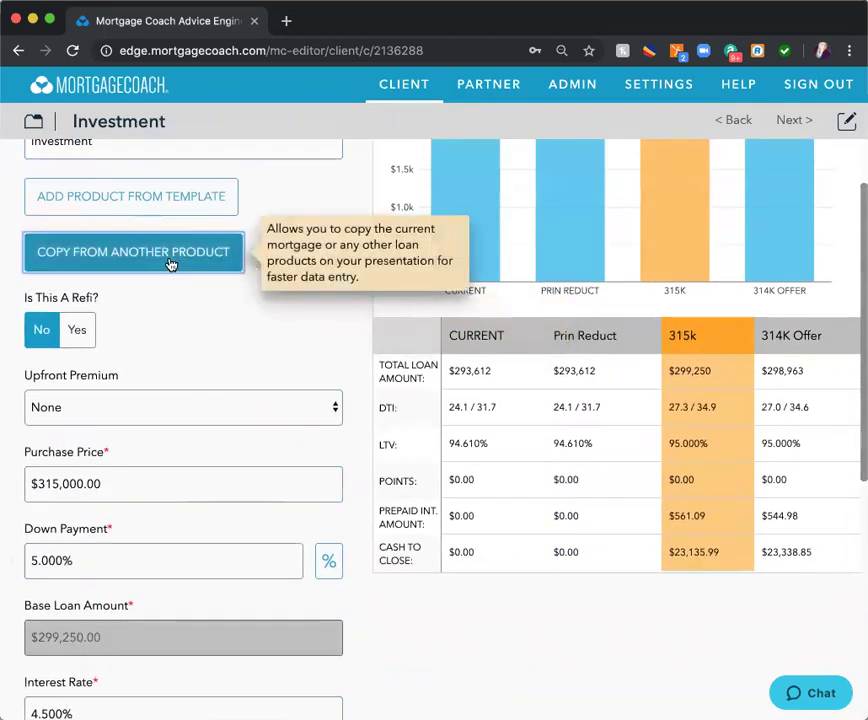
click(170, 264)
click(486, 488)
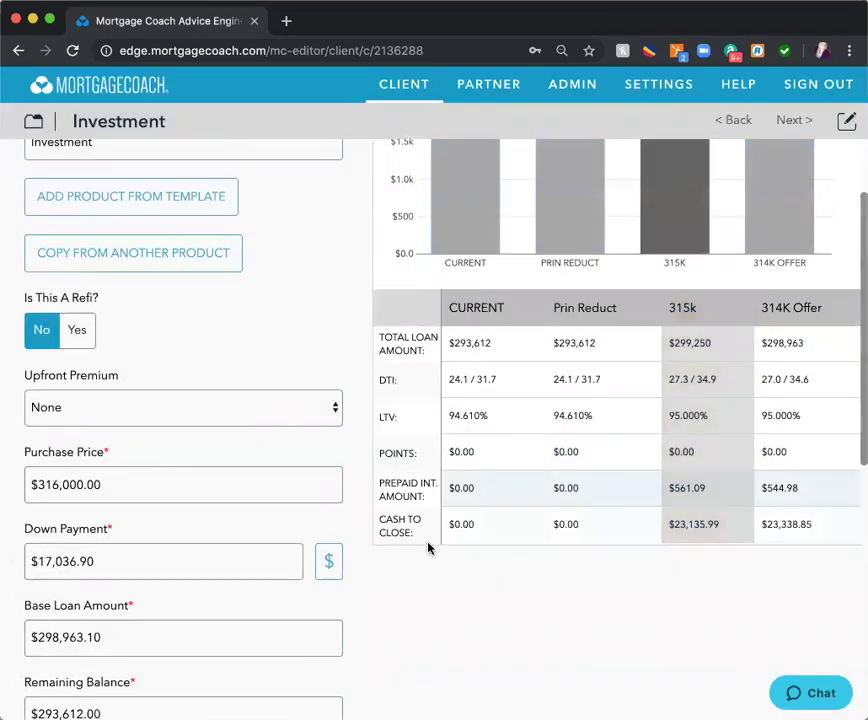
scroll(314, 570, down, 11)
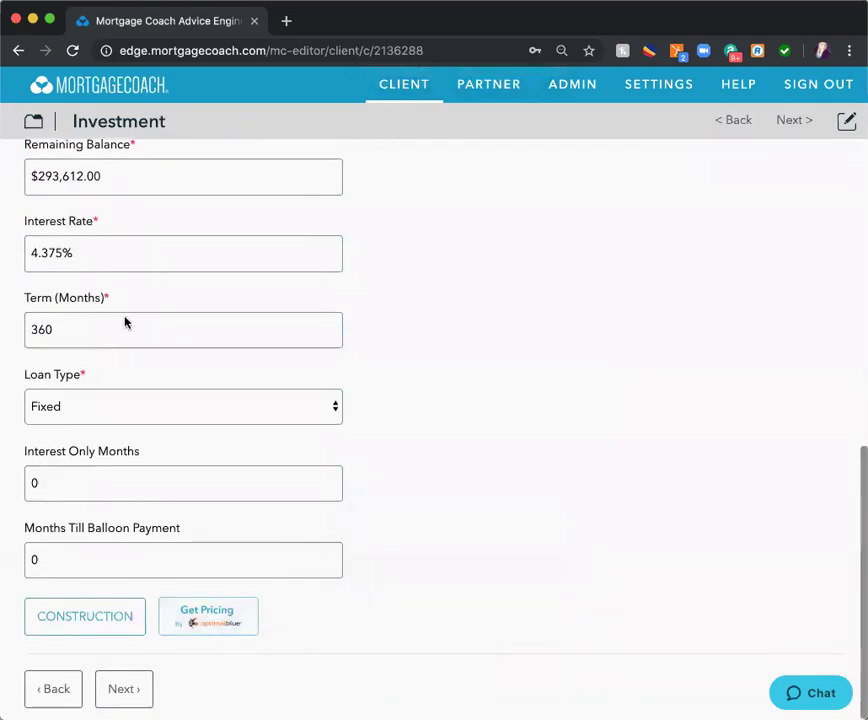
- Navigate to the Analysis section
click(33, 121)
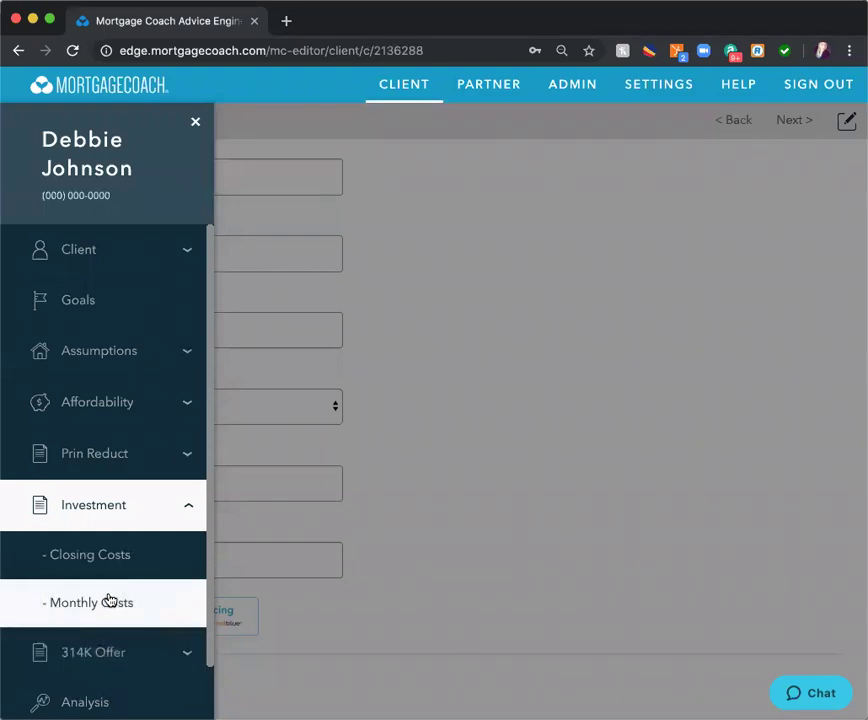
scroll(110, 601, down, 1)
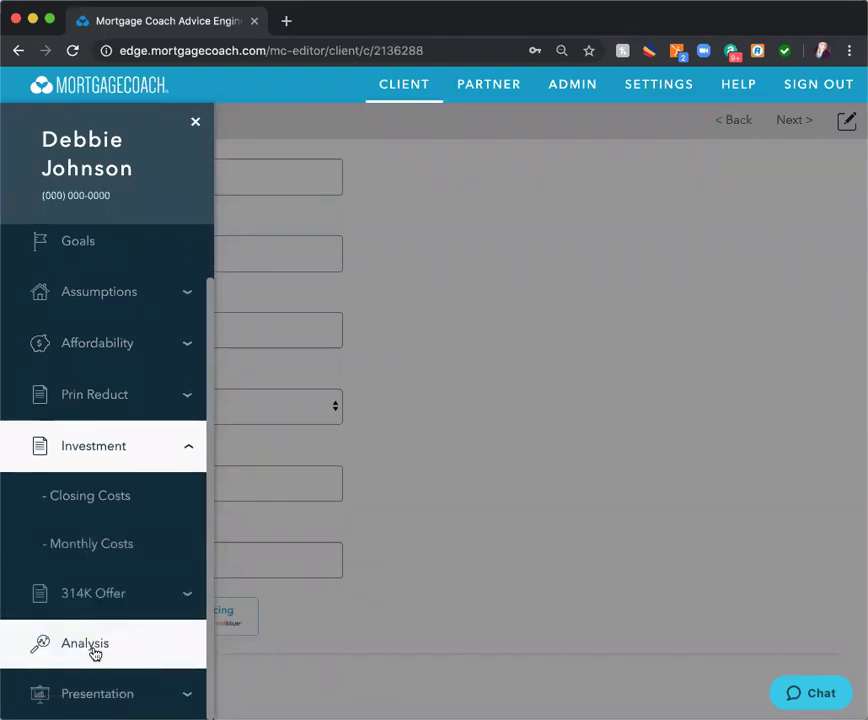
click(94, 652)
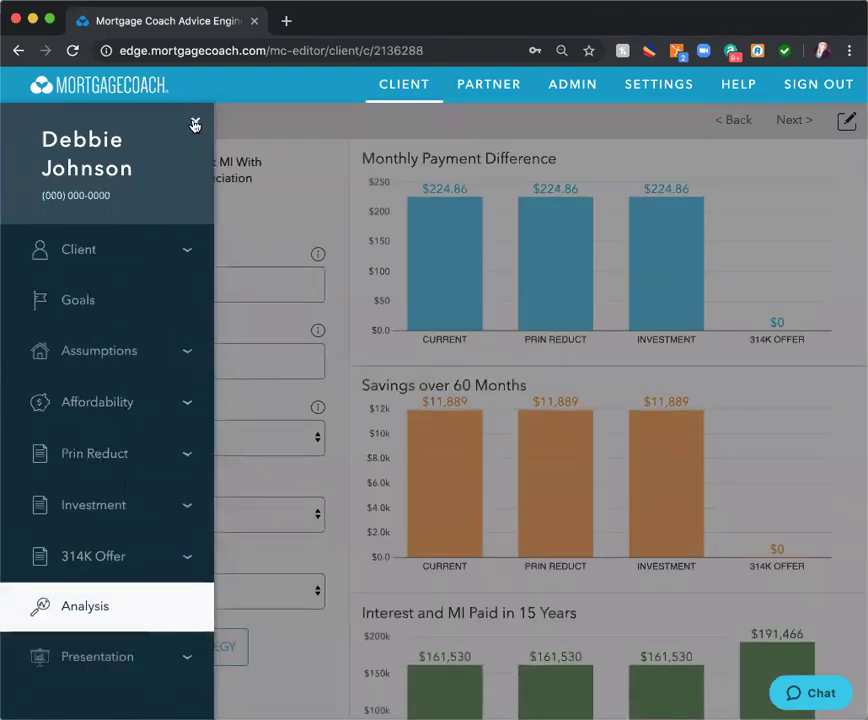
- Set the Long Term Chart Type to Total Net Worth and bring up the reinvestment strategy matrix
click(195, 124)
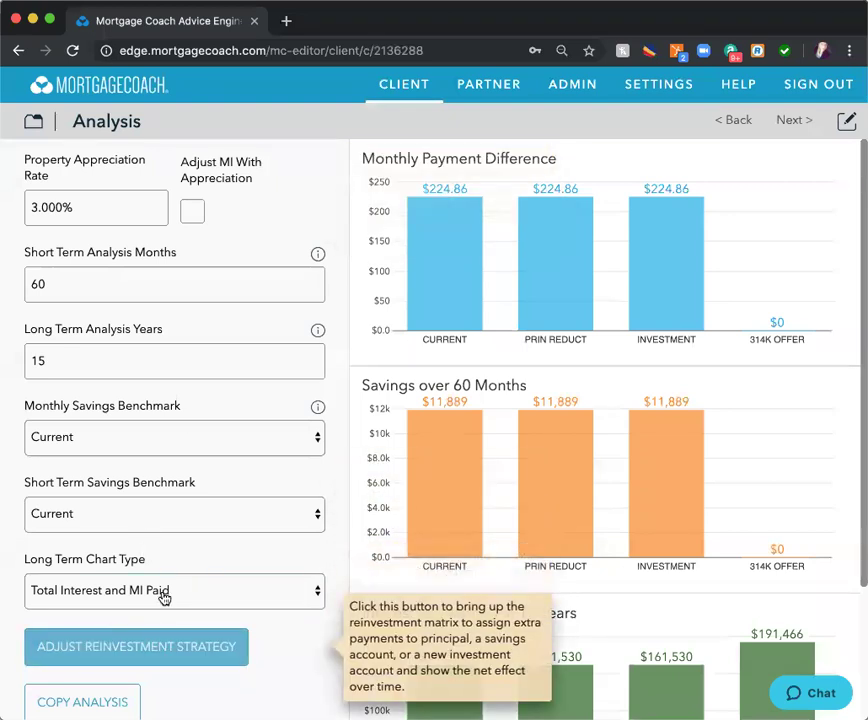
click(163, 597)
click(153, 575)
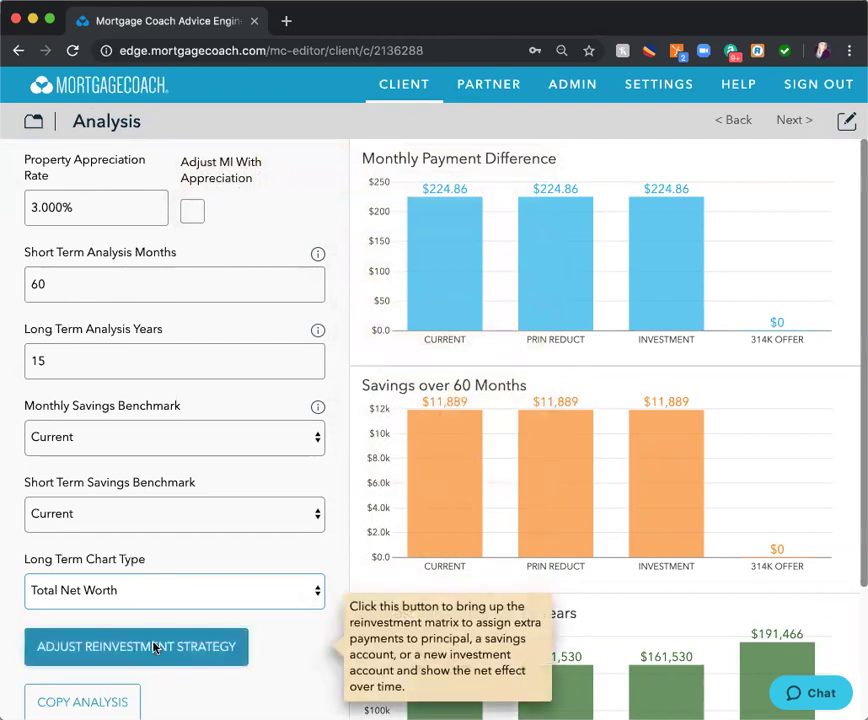
click(155, 647)
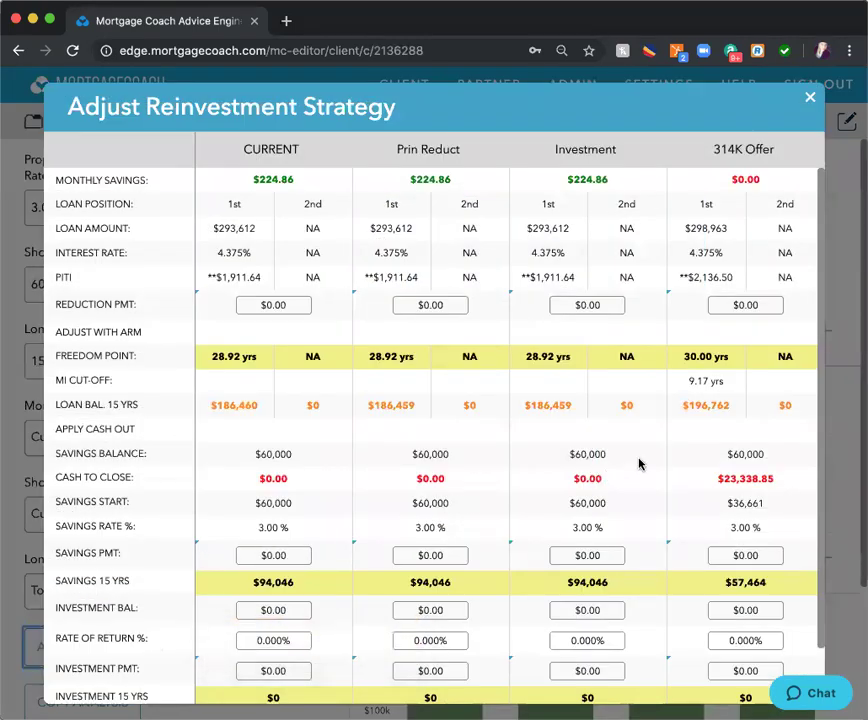
- Enter a $150 reduction payment for Prin Reduct in the reinvestment matrix
scroll(640, 463, down, 2)
scroll(639, 420, up, 2)
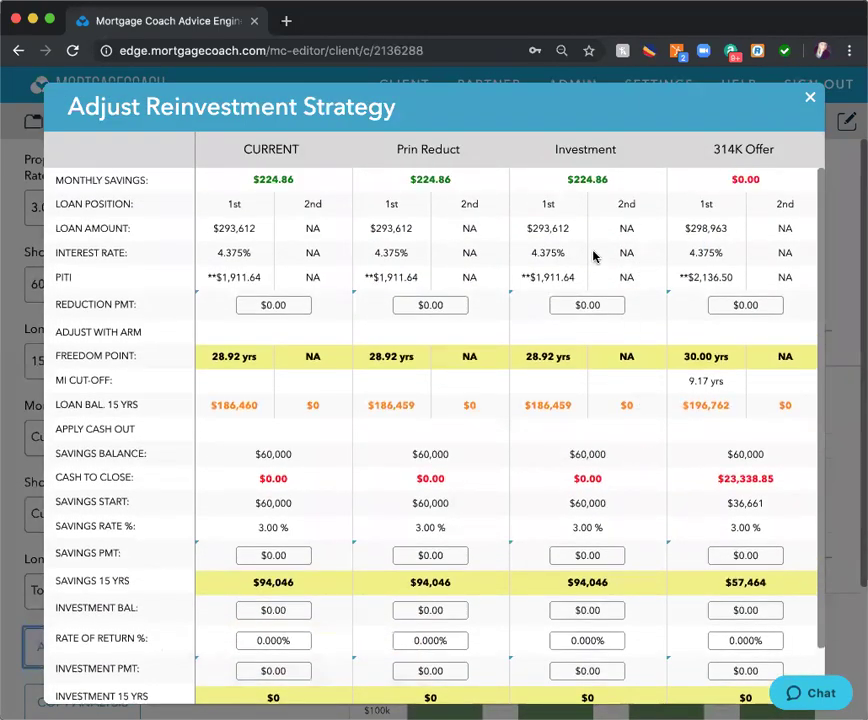
click(437, 305)
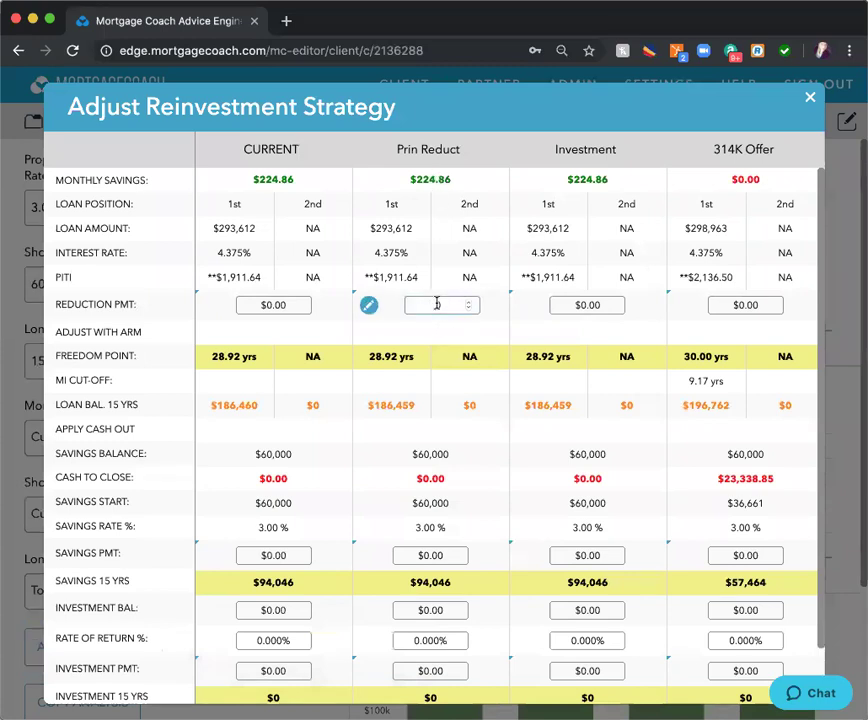
text(1050)
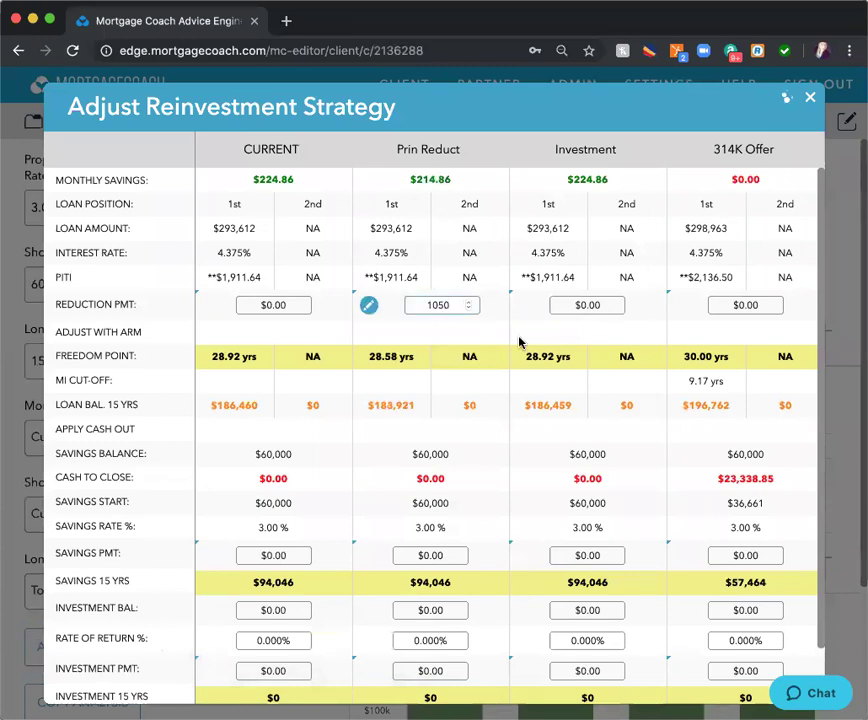
right_click(624, 403)
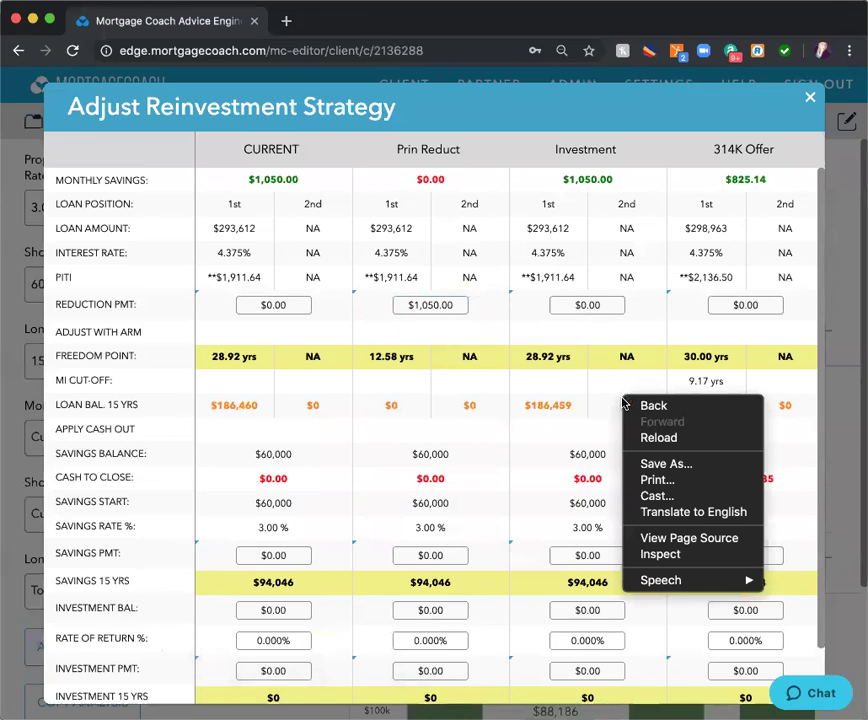
click(430, 308)
click(427, 305)
text(150)
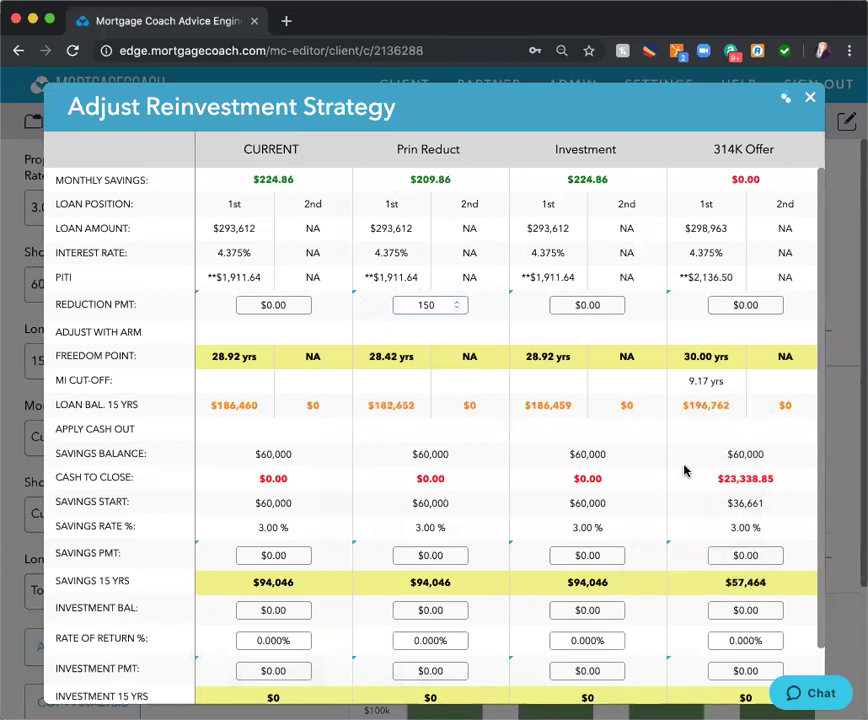
- Give Investment a 6% rate of return and a $150 investment payment
scroll(685, 470, down, 2)
click(601, 577)
text(6)
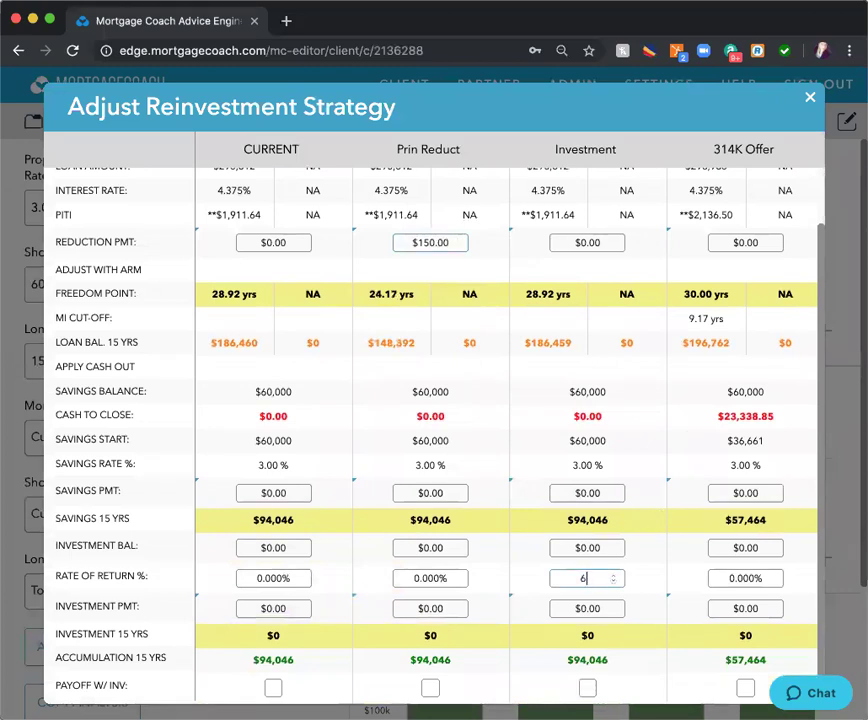
click(583, 609)
text(10)
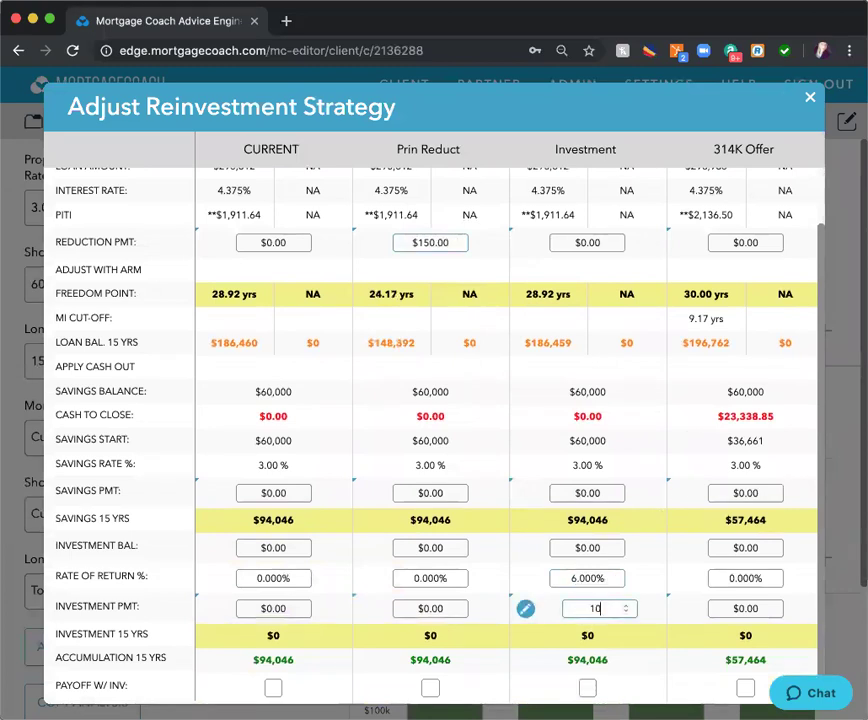
text(50)
key(BackSpace)
key(BackSpace)
key(BackSpace)
text(50)
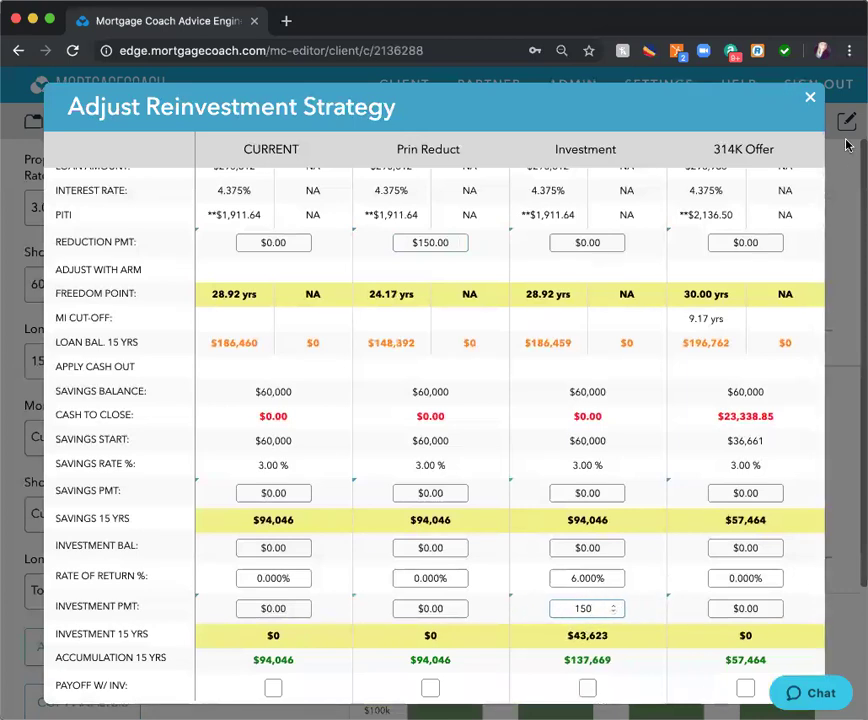
click(811, 100)
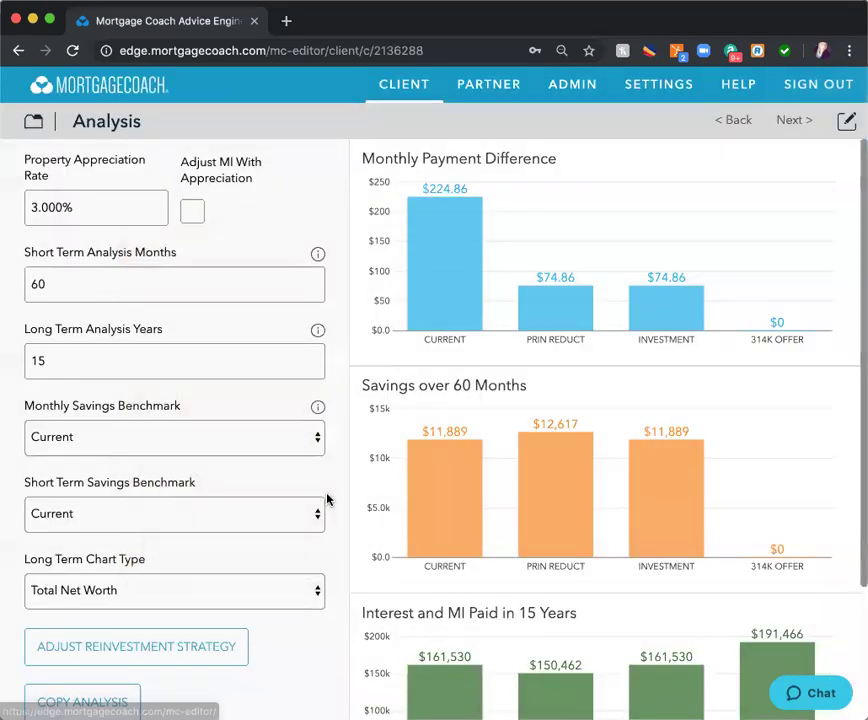
- On Affordability, clear the savings balance to $0 and set the tax bracket to 0%
scroll(297, 431, down, 3)
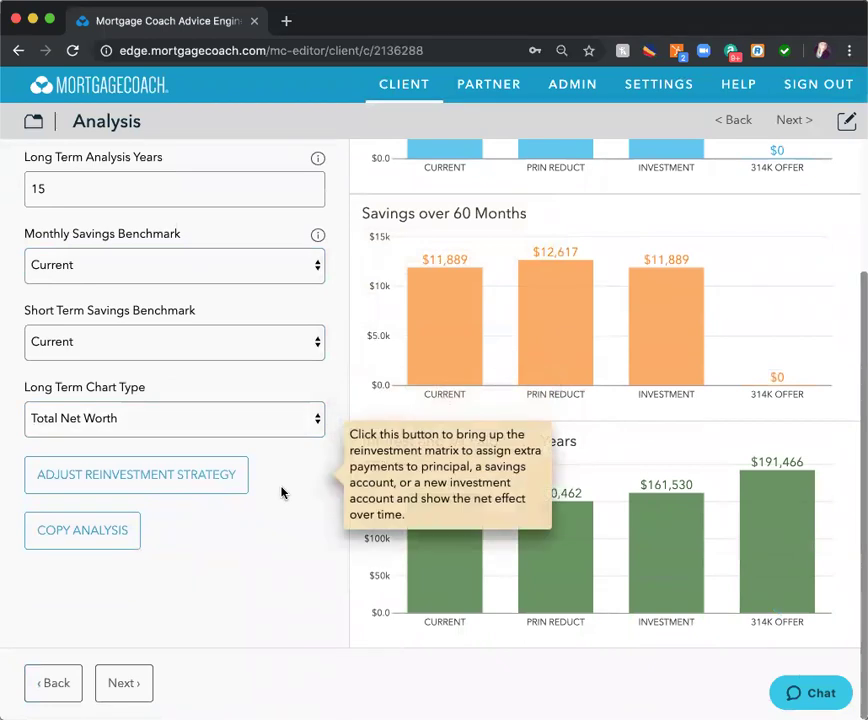
click(31, 122)
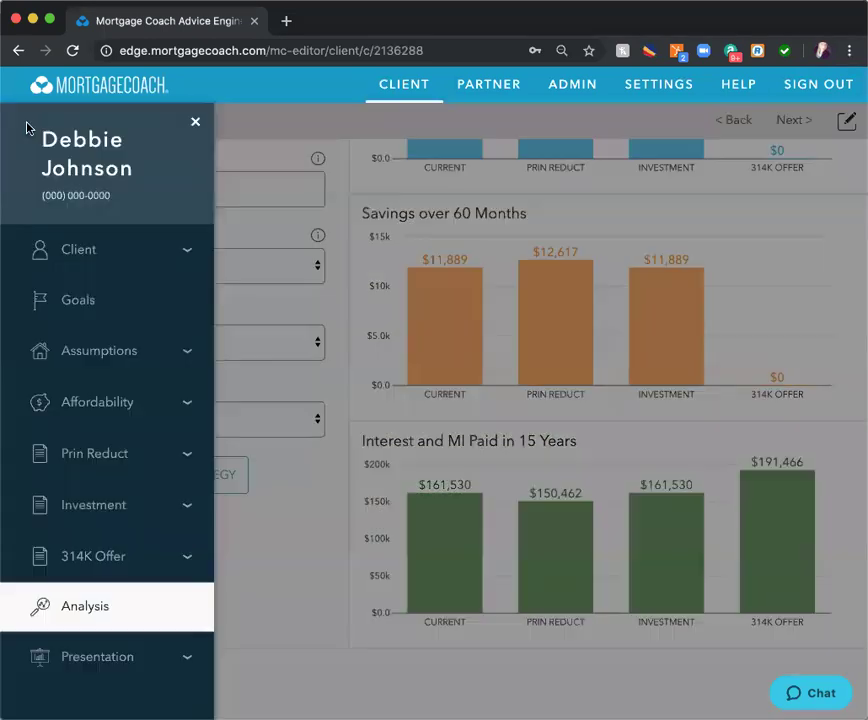
click(96, 401)
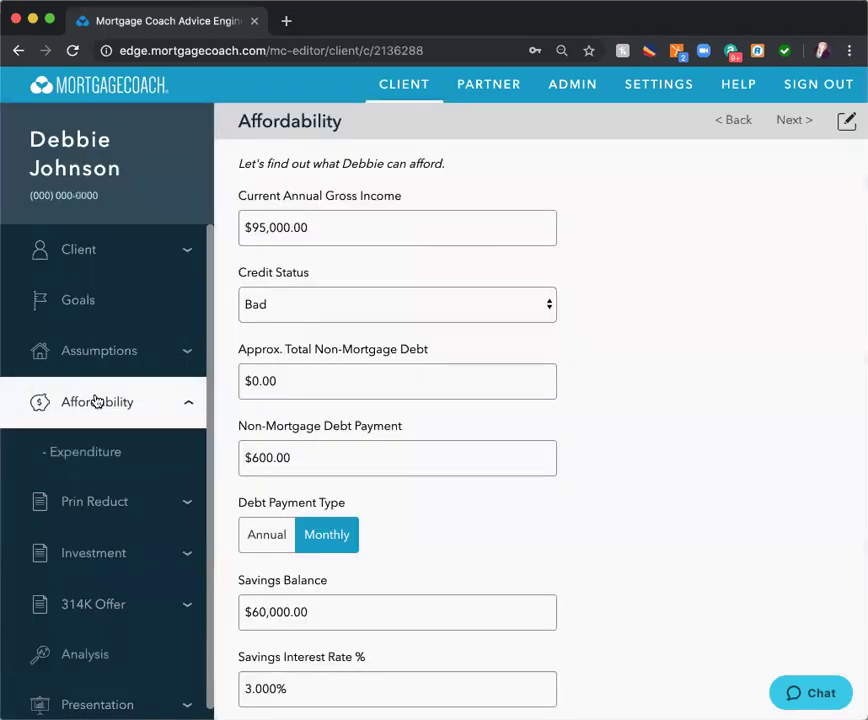
click(384, 463)
click(312, 414)
text(0)
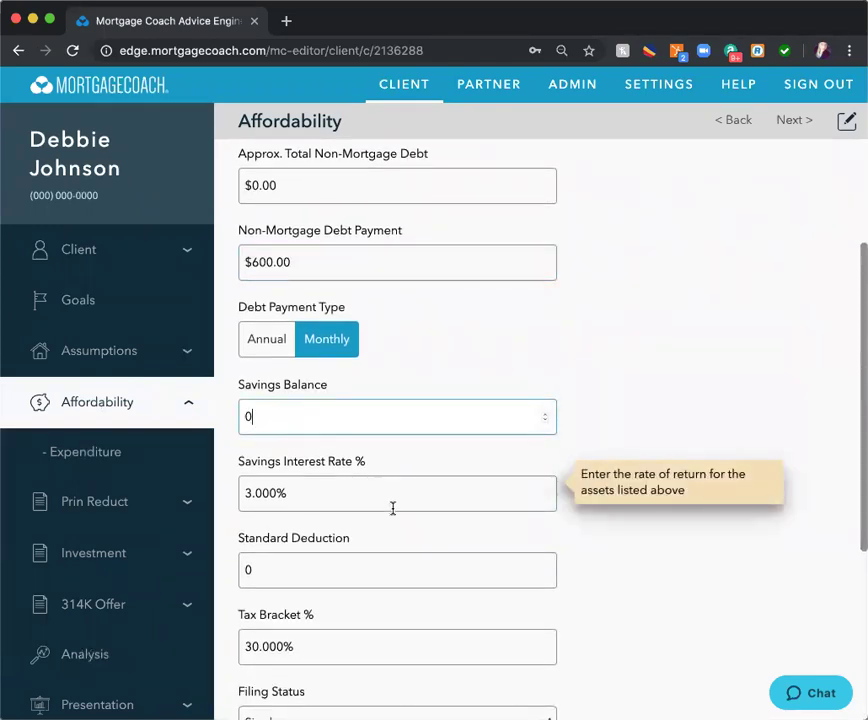
scroll(394, 512, down, 3)
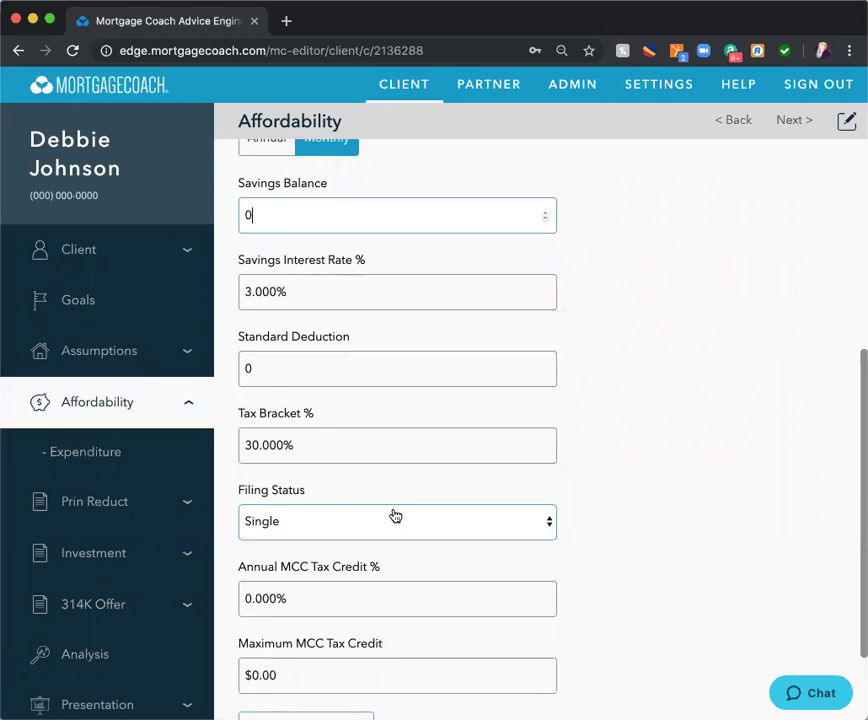
key(Tab)
click(308, 444)
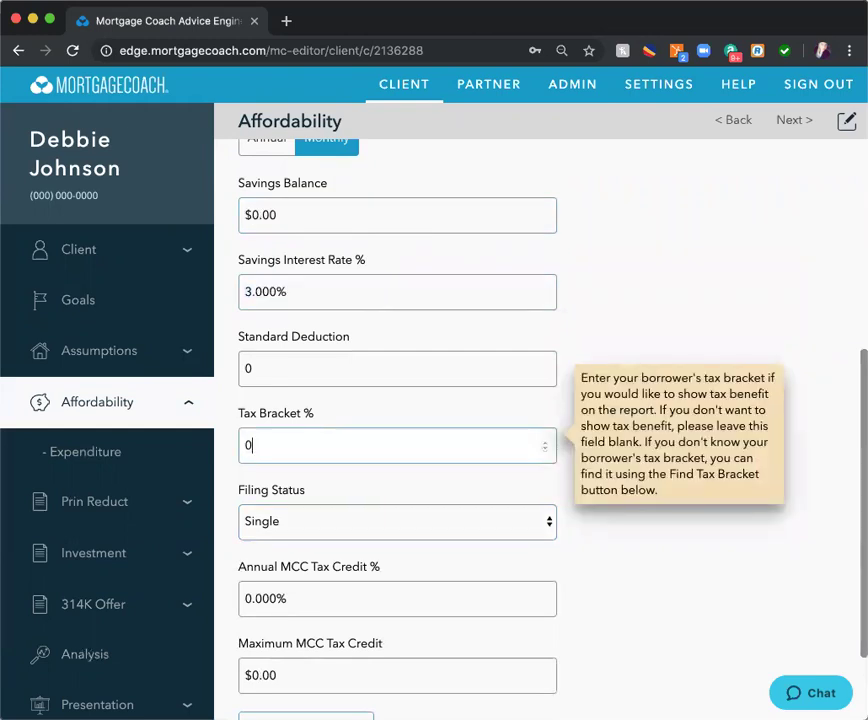
scroll(414, 457, down, 2)
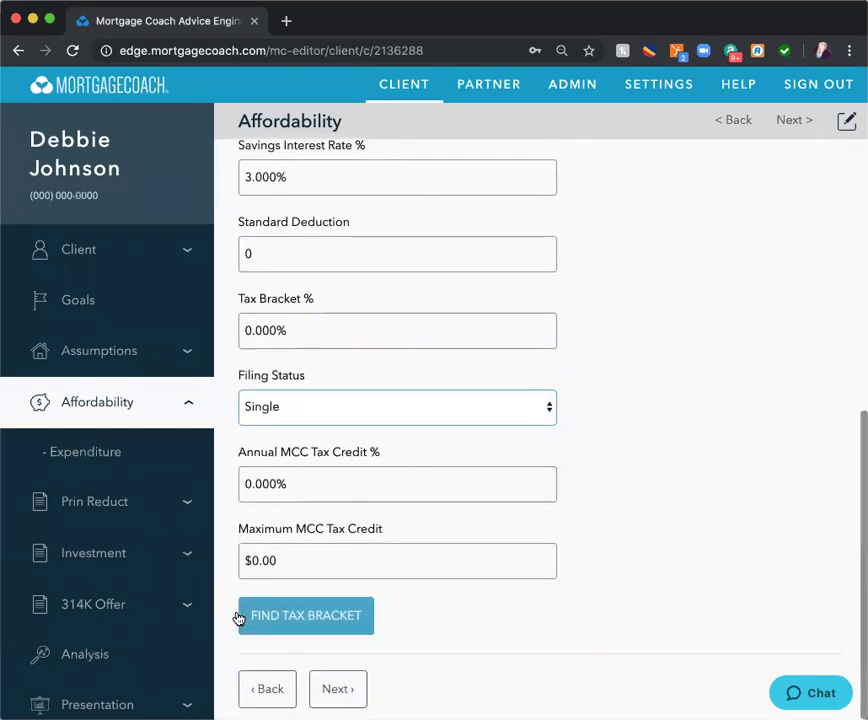
click(114, 700)
- Include Current, Prin Reduct and Investment in the presentation and exclude the 314K Offer
click(517, 295)
click(516, 340)
click(516, 381)
click(517, 425)
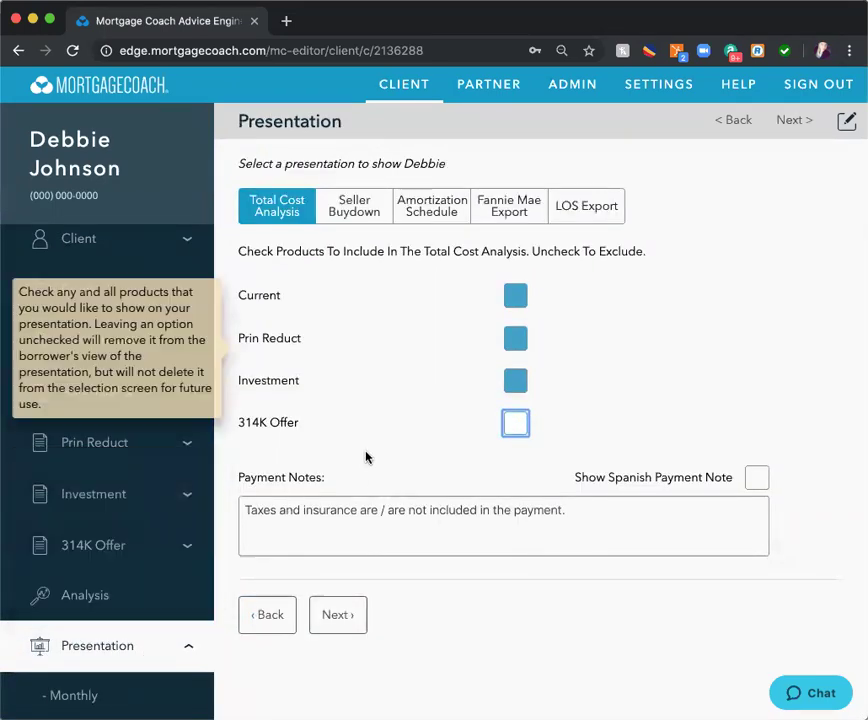
scroll(120, 573, down, 3)
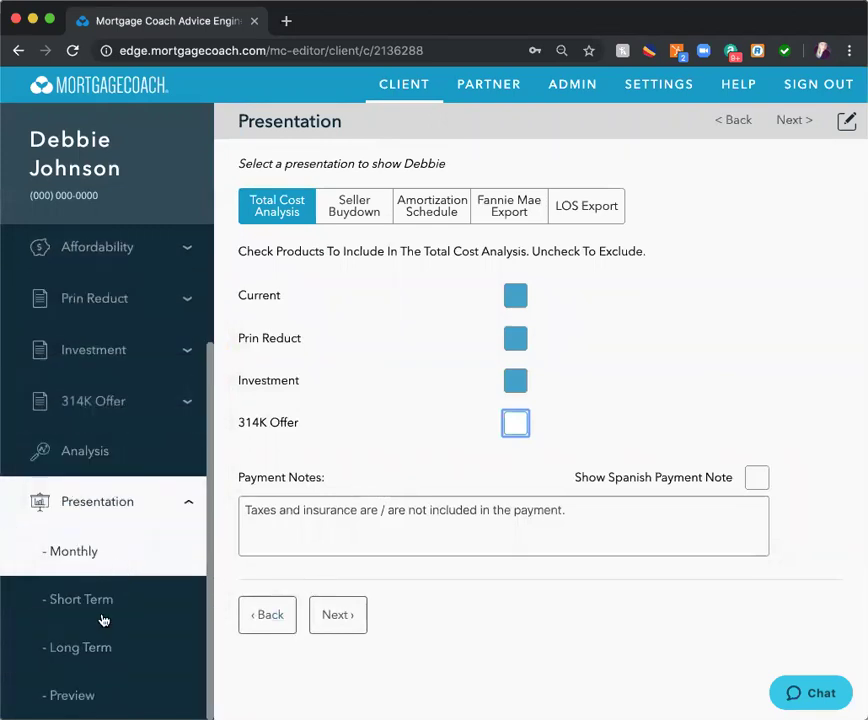
- Set the quote date to 09/05/2019 and preview the presentation
click(95, 690)
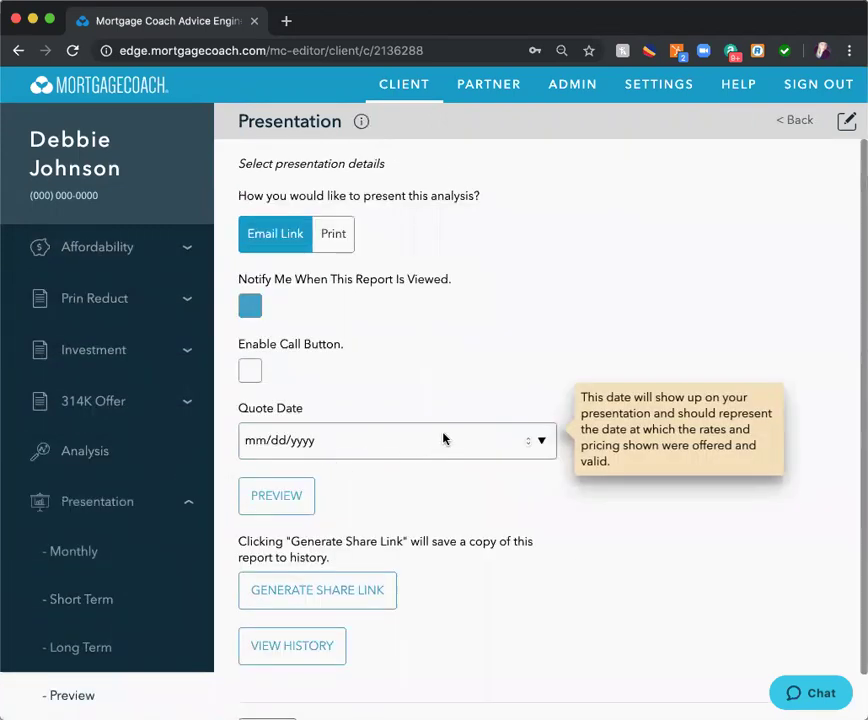
click(540, 440)
click(360, 521)
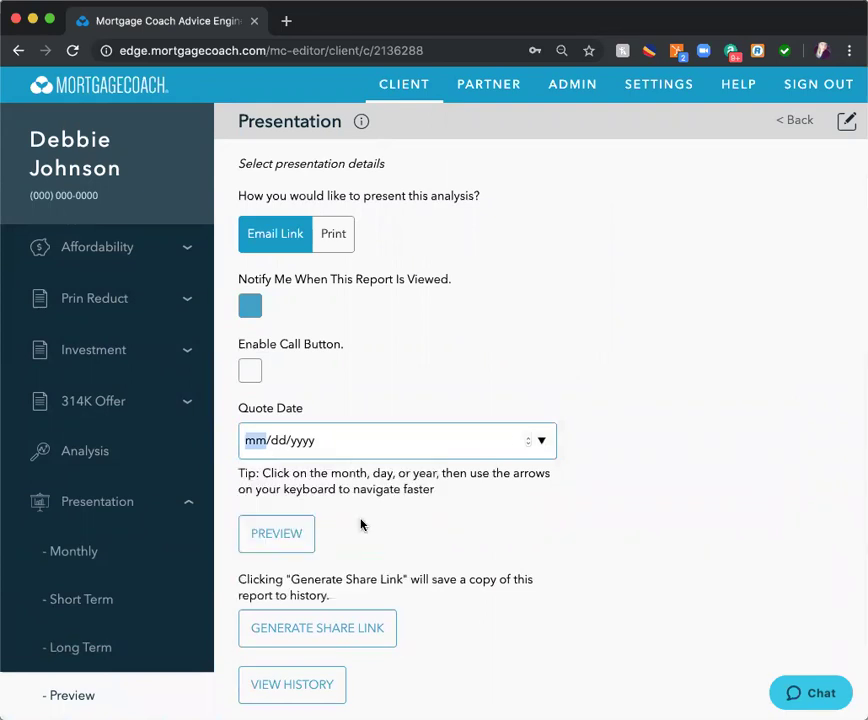
click(280, 545)
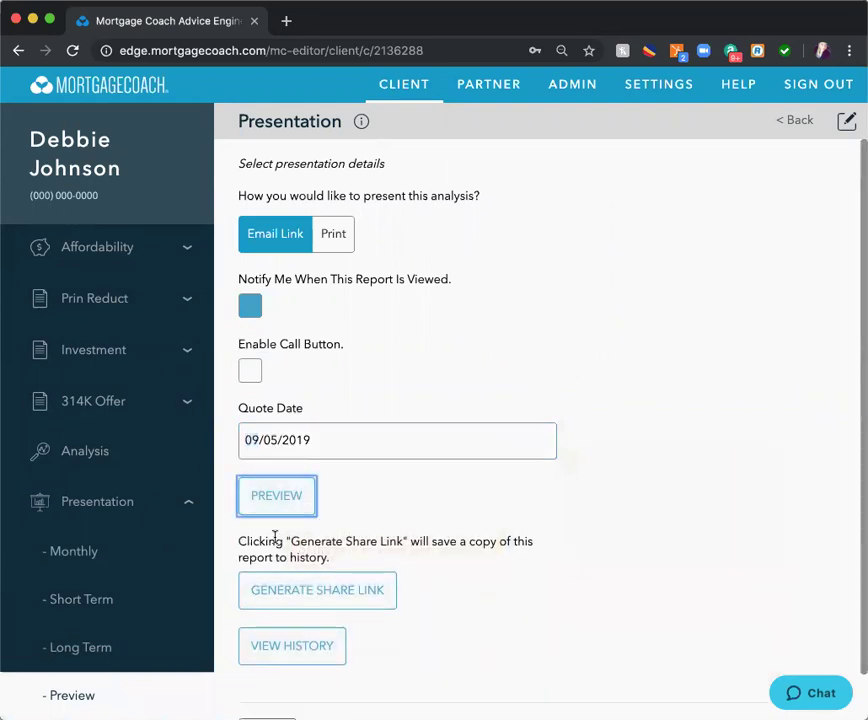
click(286, 505)
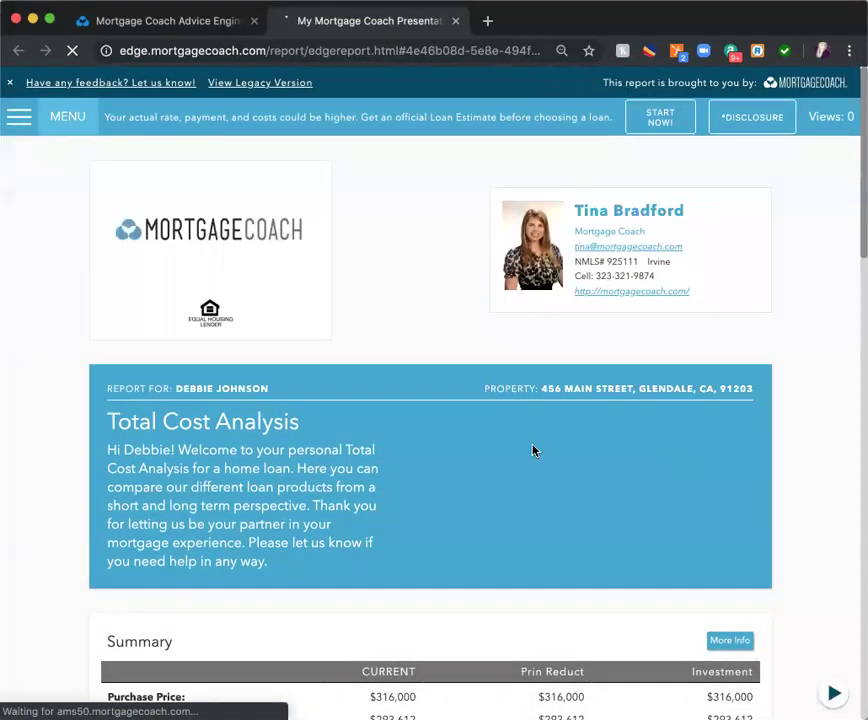
- Highlight the $150.00 reduction and investment payments and the 6.00% rate of return
scroll(374, 356, down, 4)
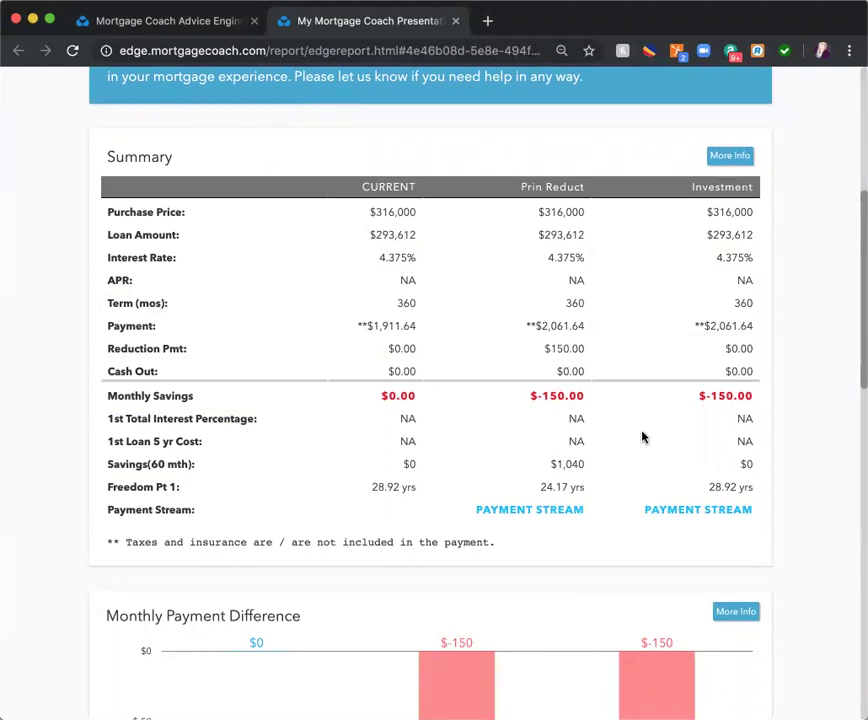
click(581, 353)
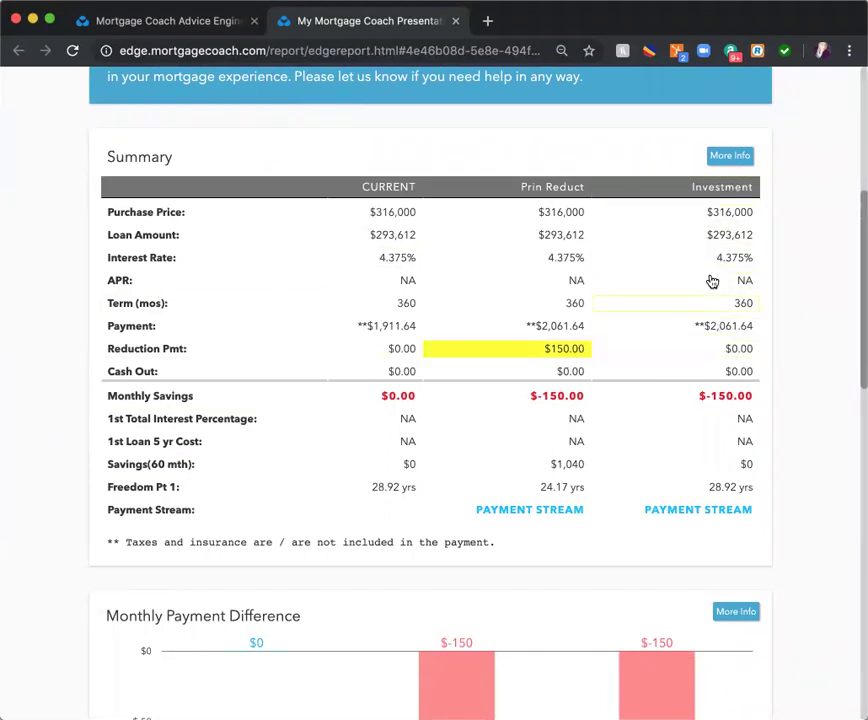
click(729, 155)
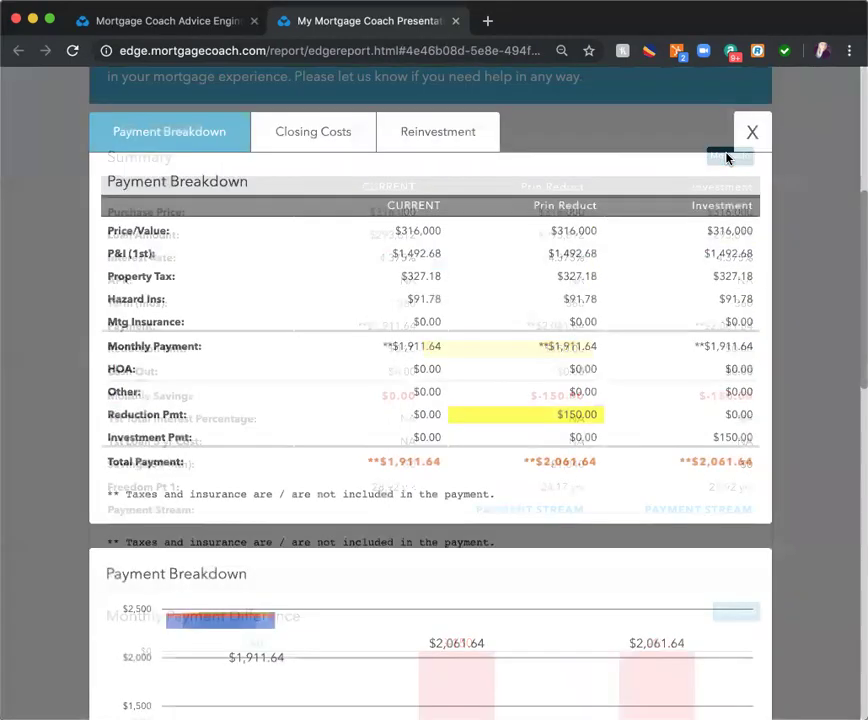
click(733, 439)
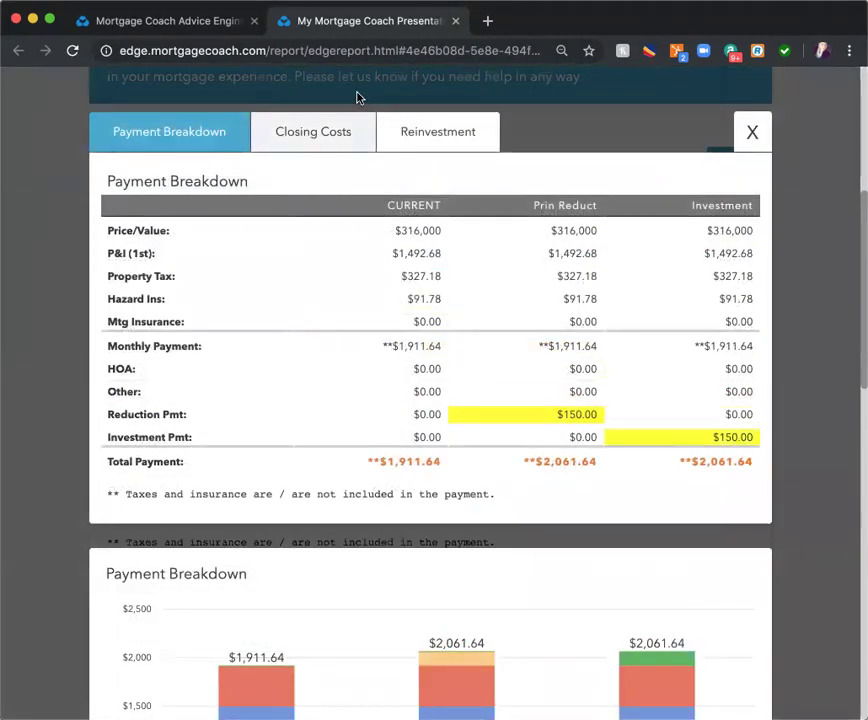
click(435, 147)
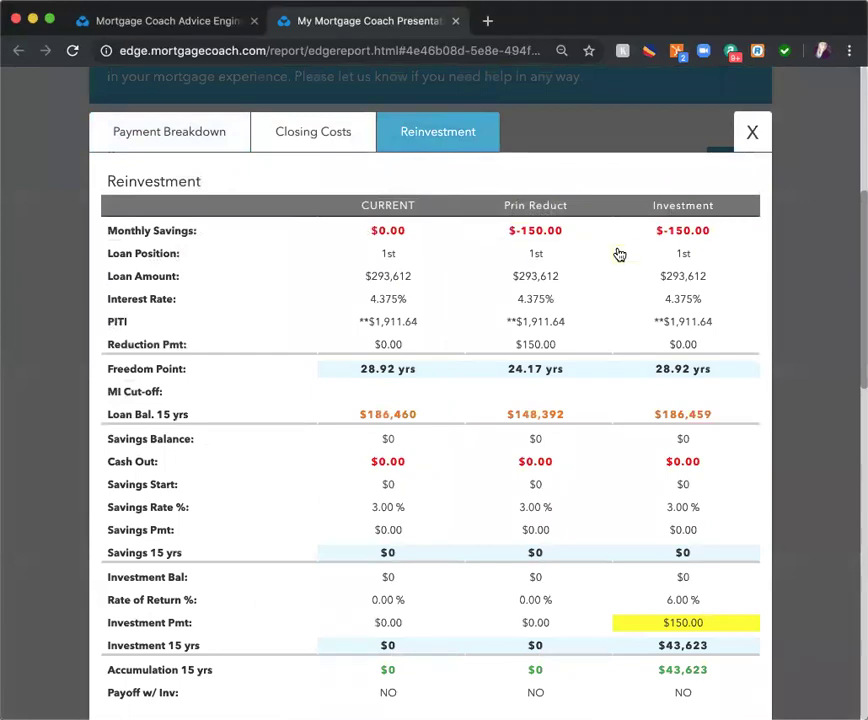
scroll(652, 473, down, 3)
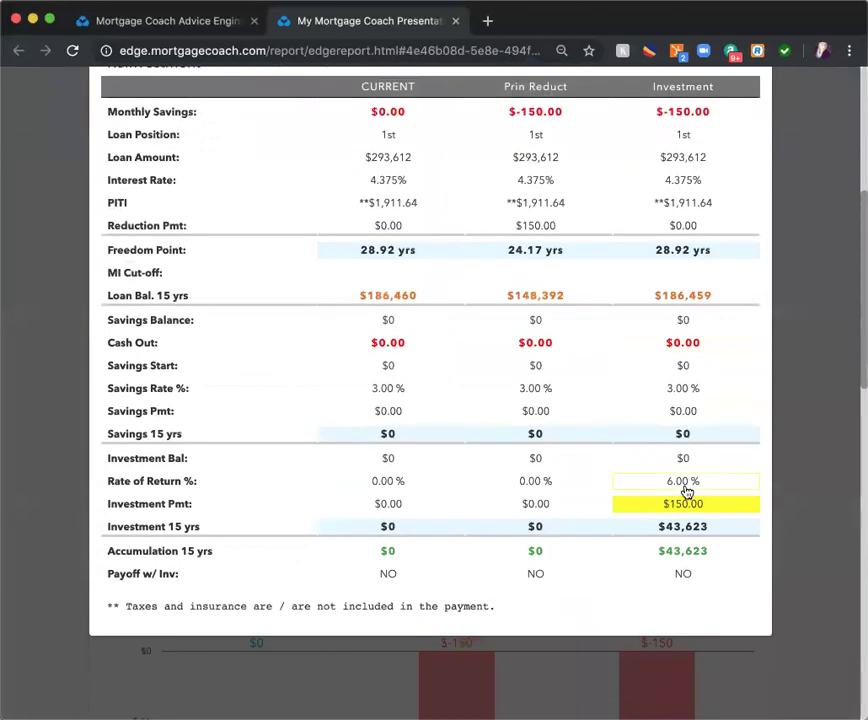
click(685, 488)
click(541, 229)
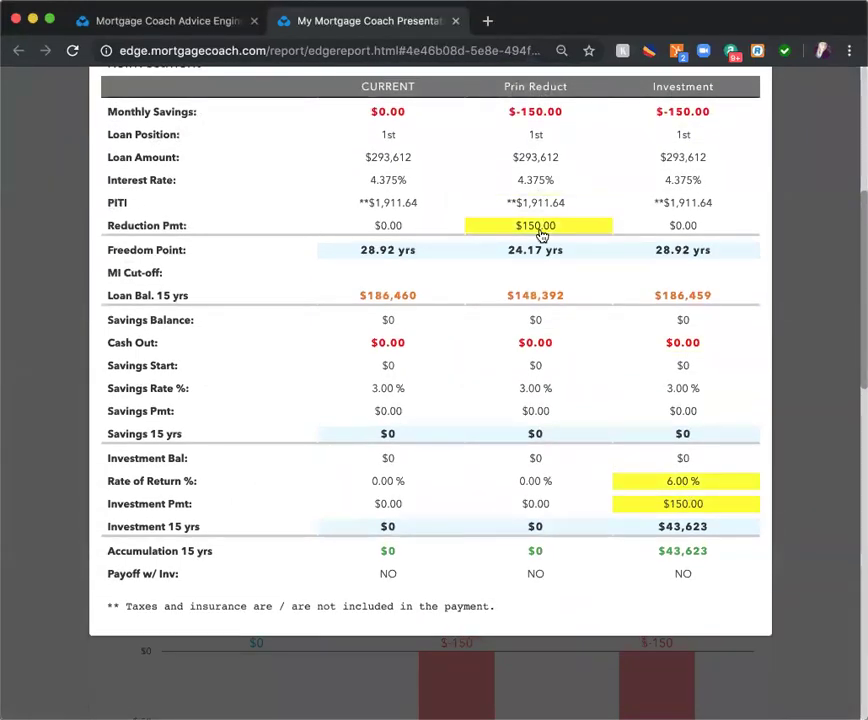
- Review the closing costs comparison and scroll through the rest of the report
scroll(664, 241, up, 3)
click(331, 136)
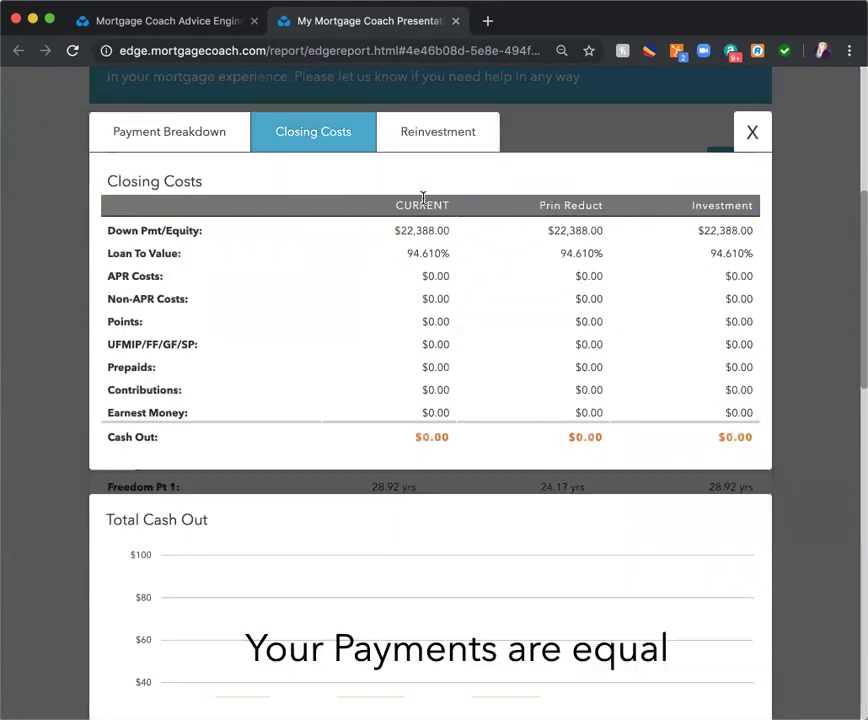
click(752, 132)
scroll(729, 246, down, 8)
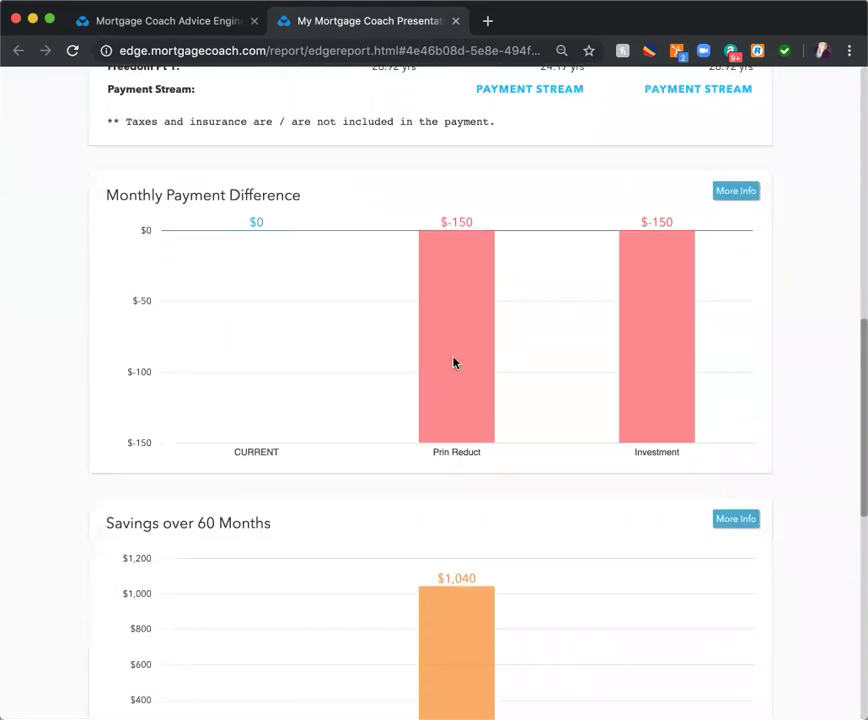
scroll(645, 360, down, 4)
mouse_move(684, 589)
scroll(655, 587, down, 2)
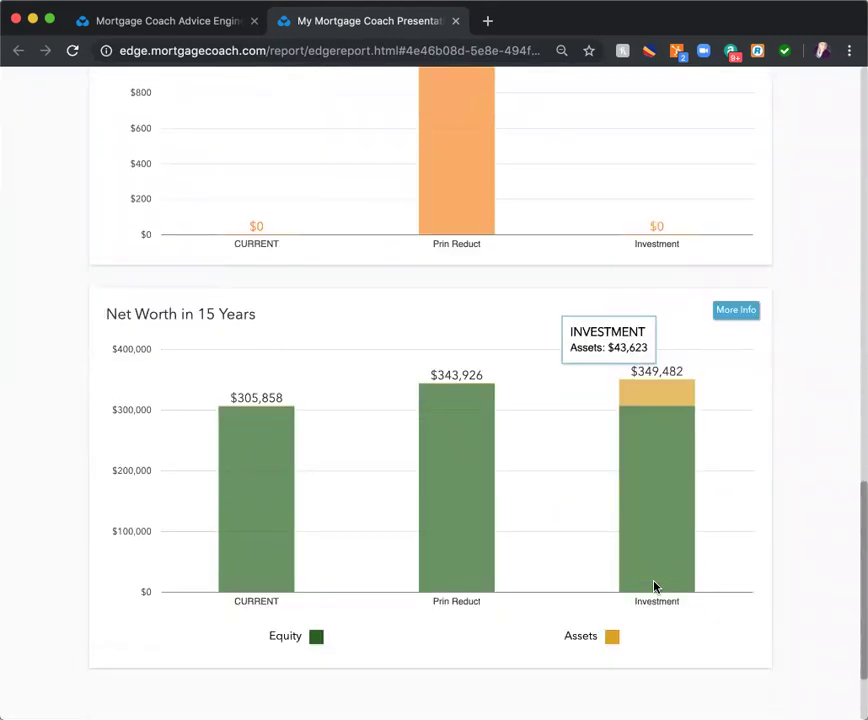
scroll(653, 587, down, 3)
scroll(653, 587, up, 20)
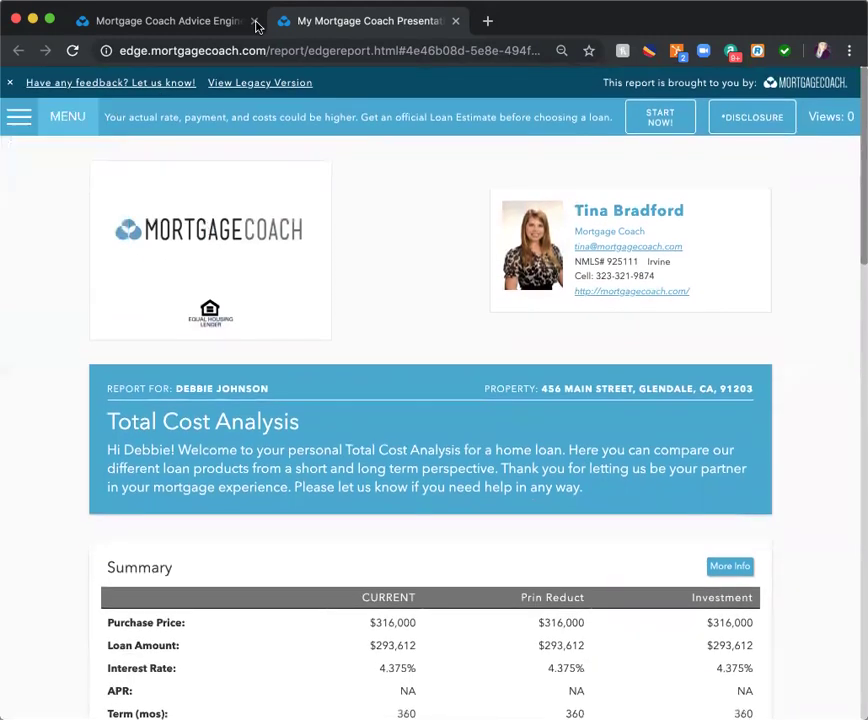
- Return to the Clients page and search all clients by the client's first and last name
click(143, 18)
click(101, 89)
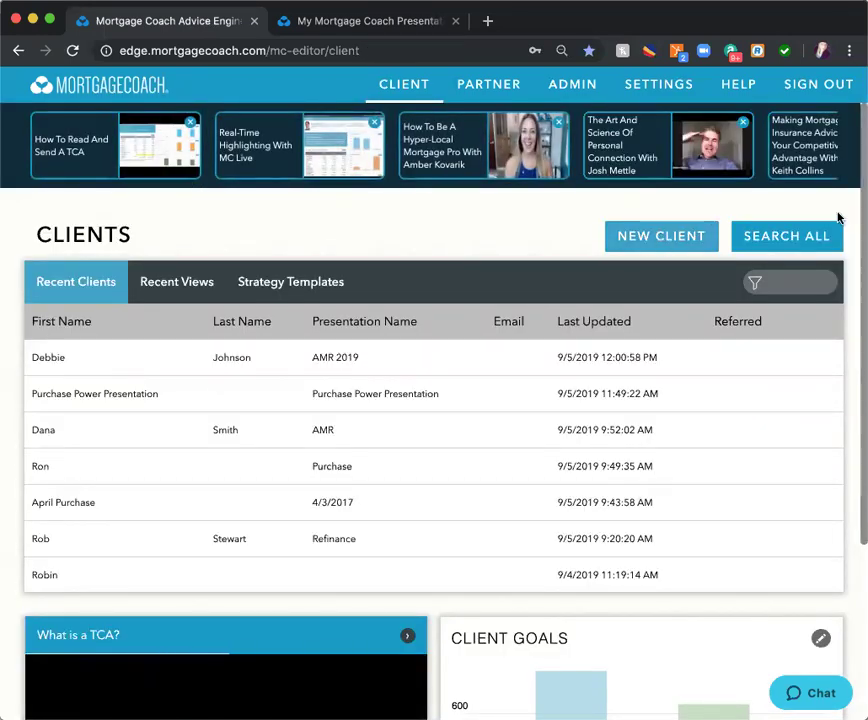
click(808, 236)
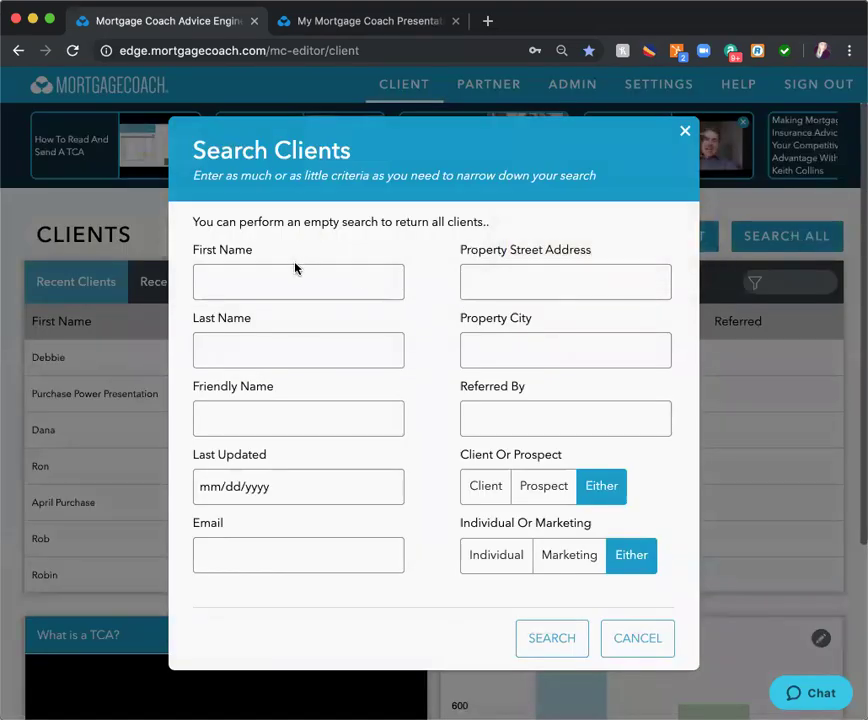
click(294, 283)
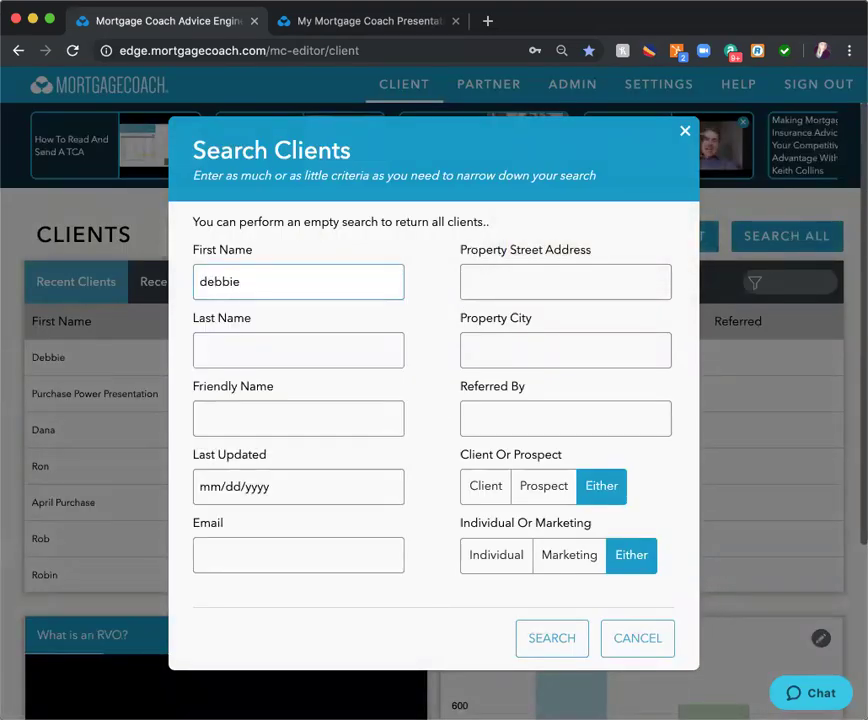
click(298, 350)
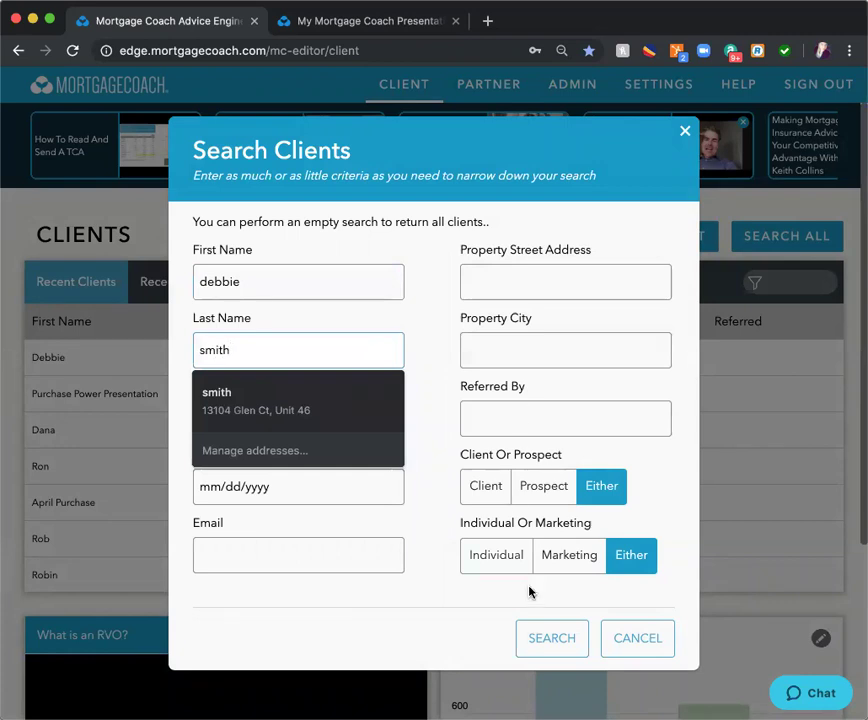
click(552, 638)
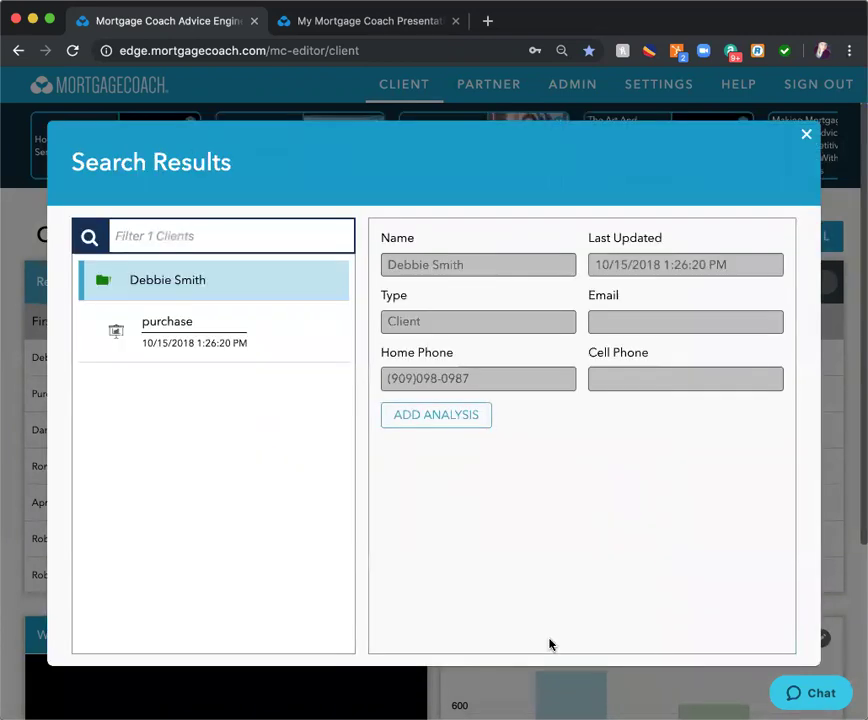
- Repeat the client search using only the client's first name
click(807, 139)
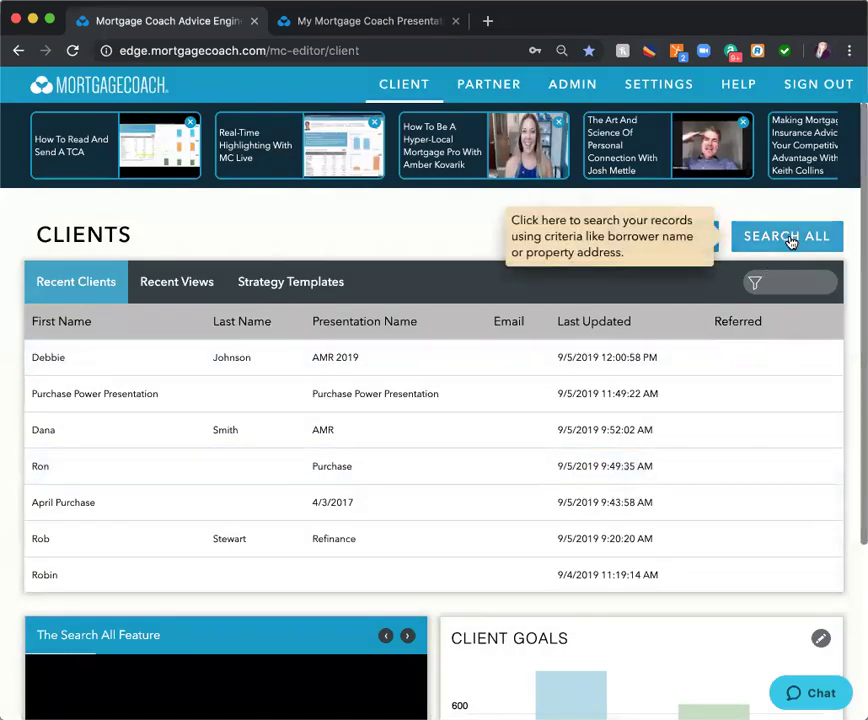
click(770, 236)
click(263, 348)
double_click(246, 354)
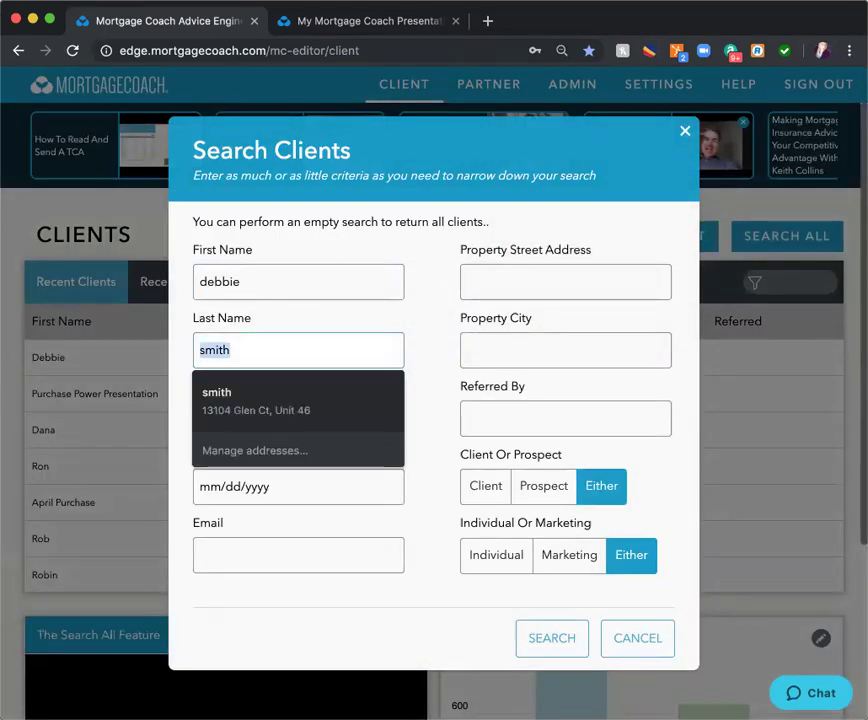
key(BackSpace)
click(558, 639)
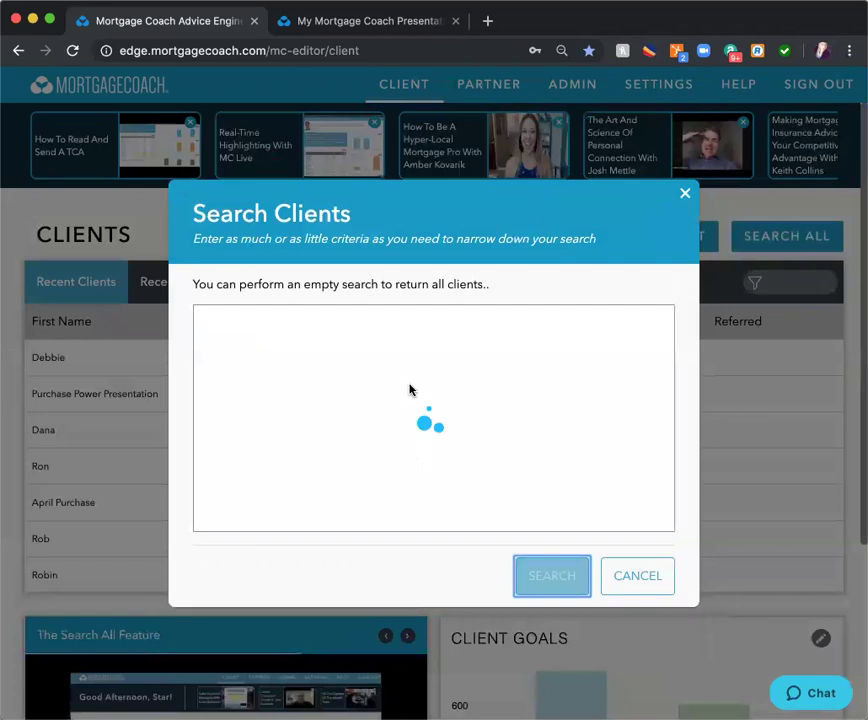
- Copy the AMR 2019 analysis under the current client
click(101, 505)
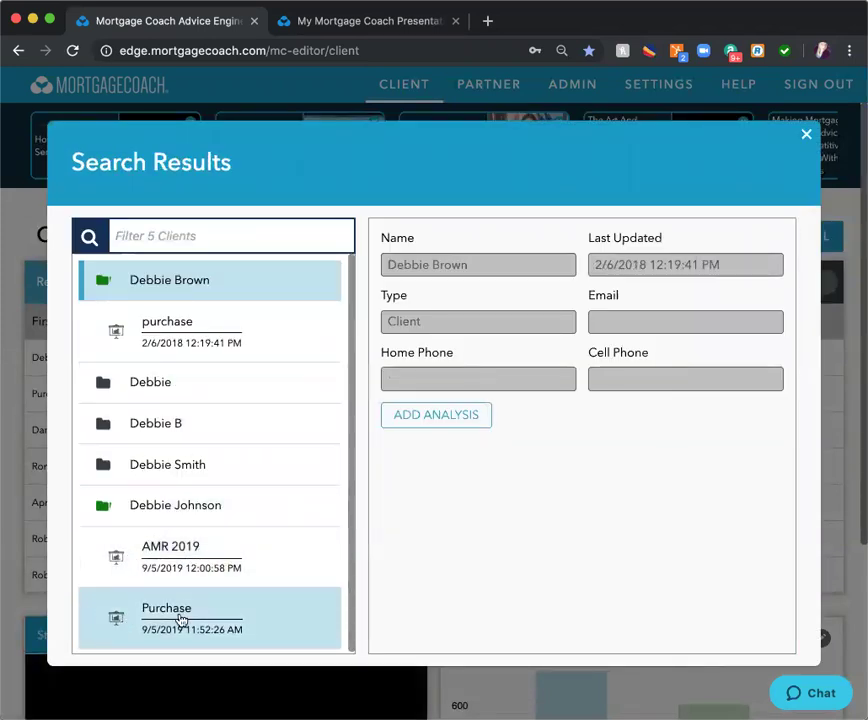
click(175, 556)
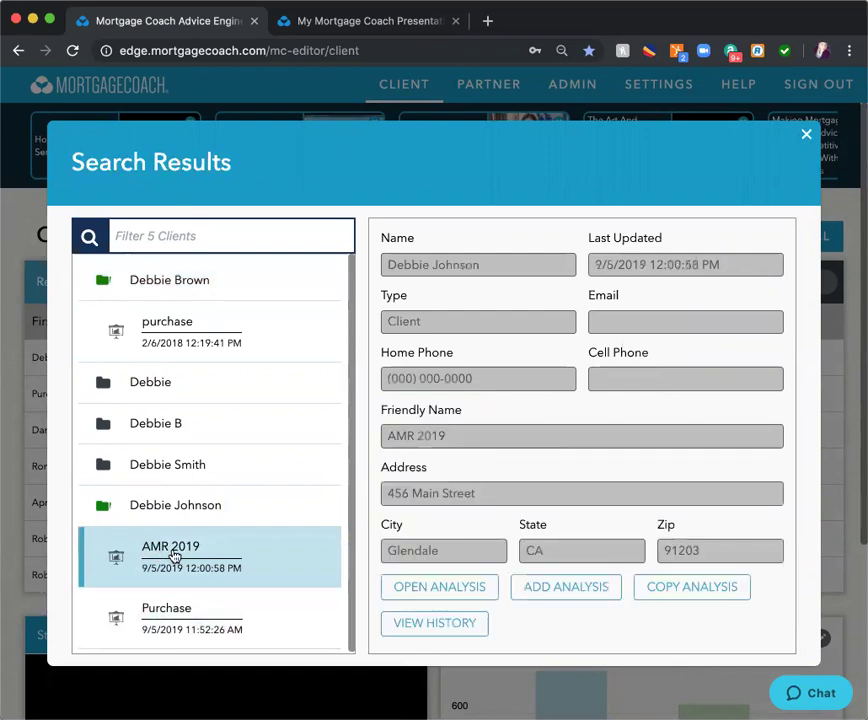
click(714, 595)
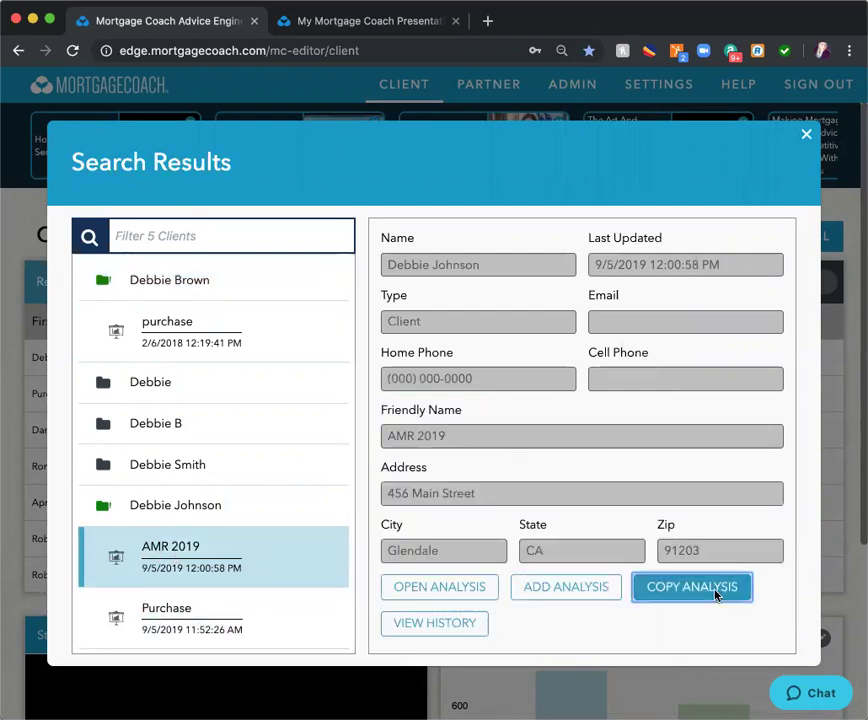
click(395, 397)
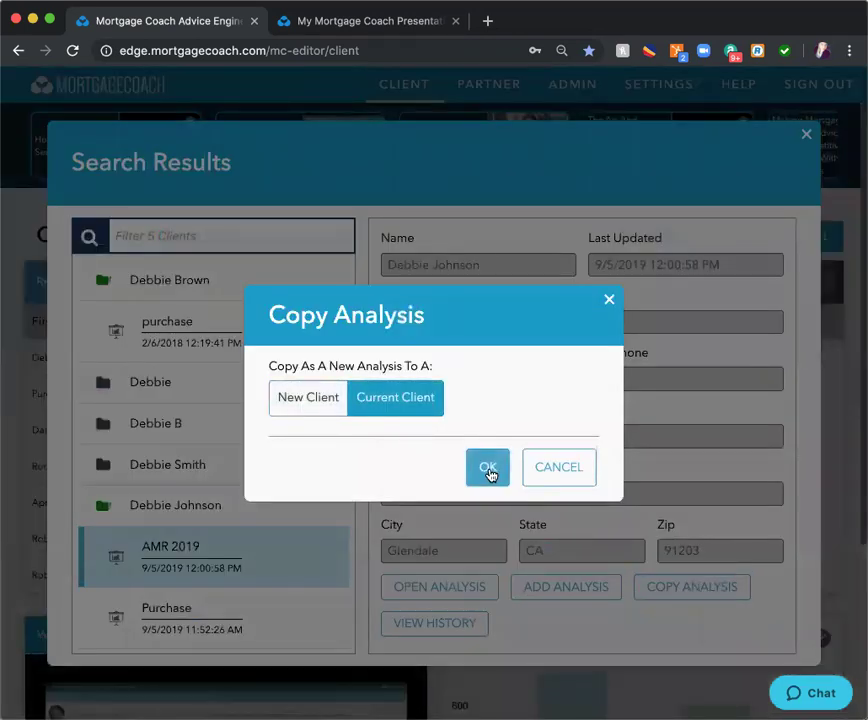
click(488, 467)
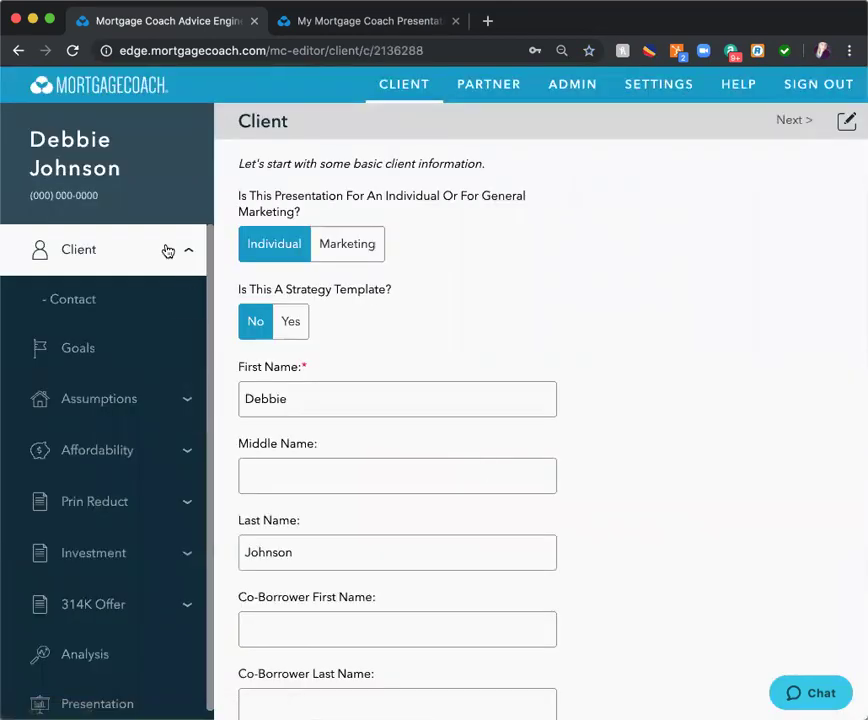
- Correct the current property value to $218,000, then bring up the Current Mortgage page
scroll(310, 520, down, 6)
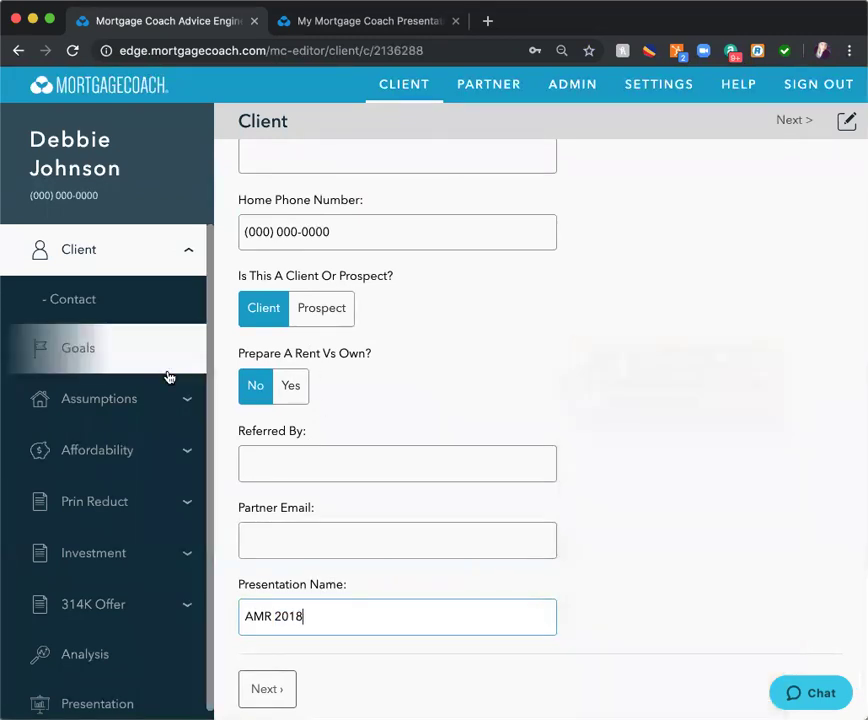
click(113, 402)
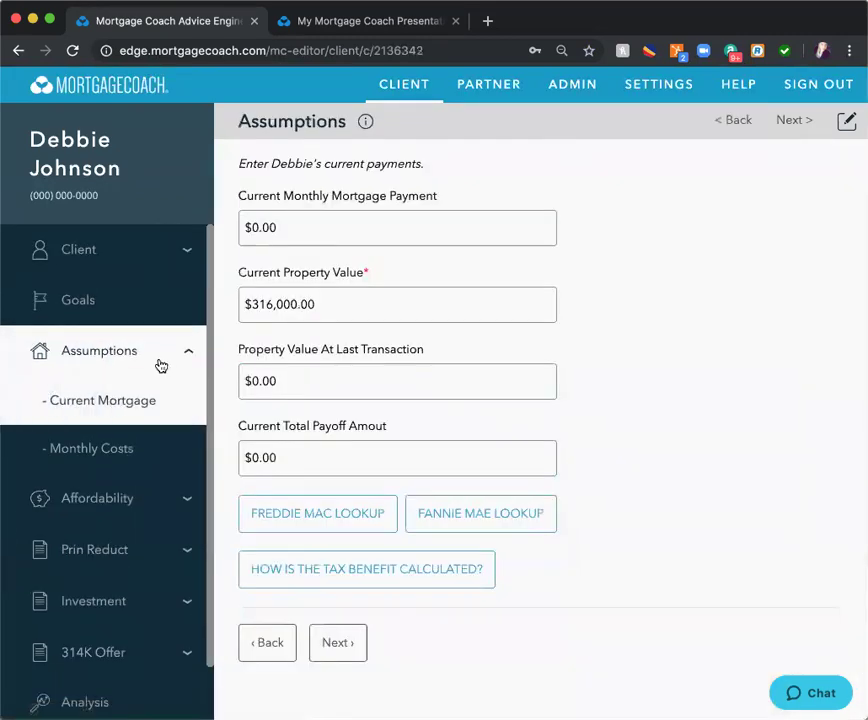
click(298, 303)
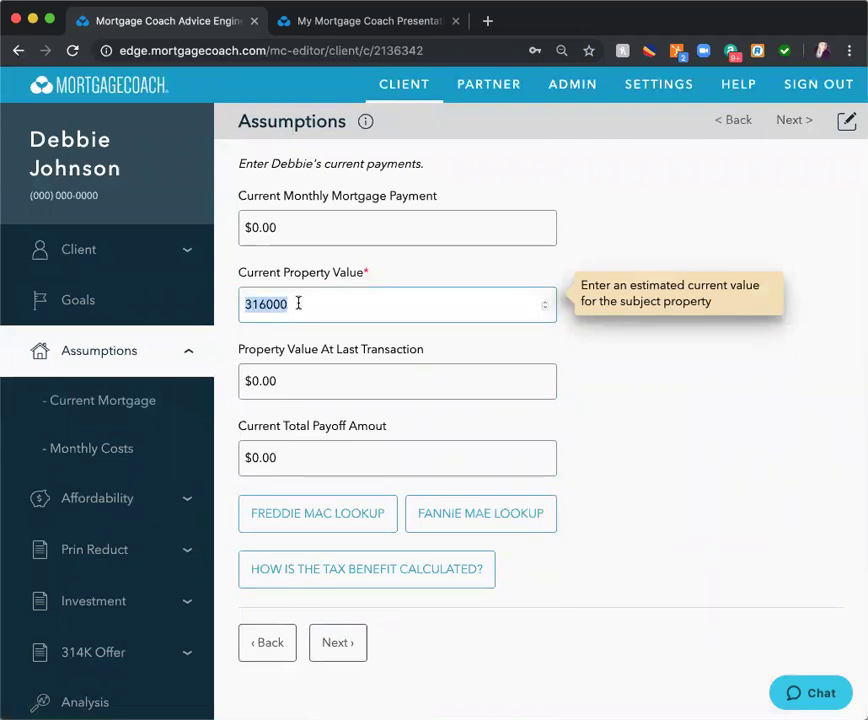
text(218)
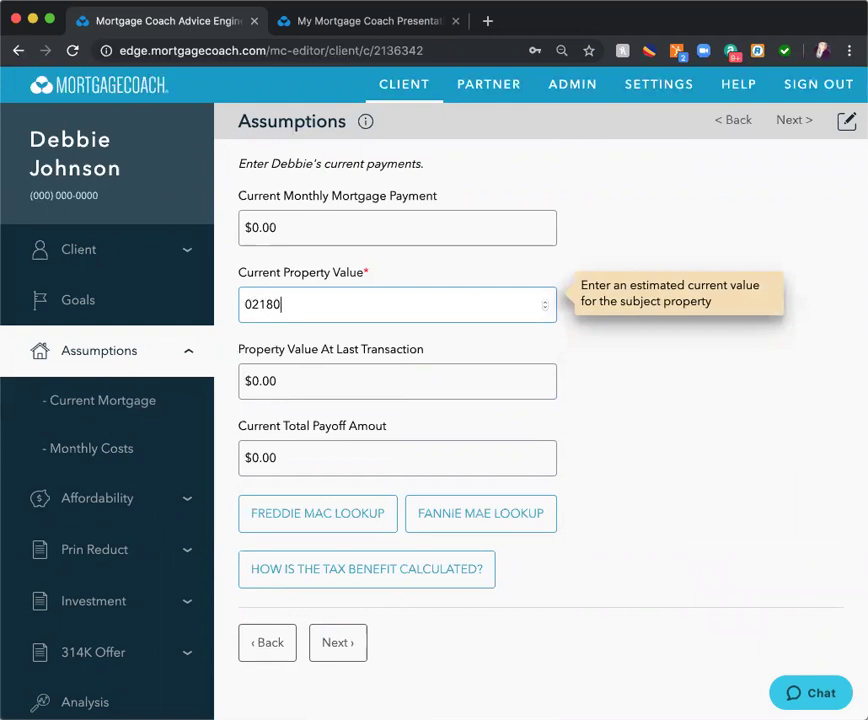
text(0)
key(Tab)
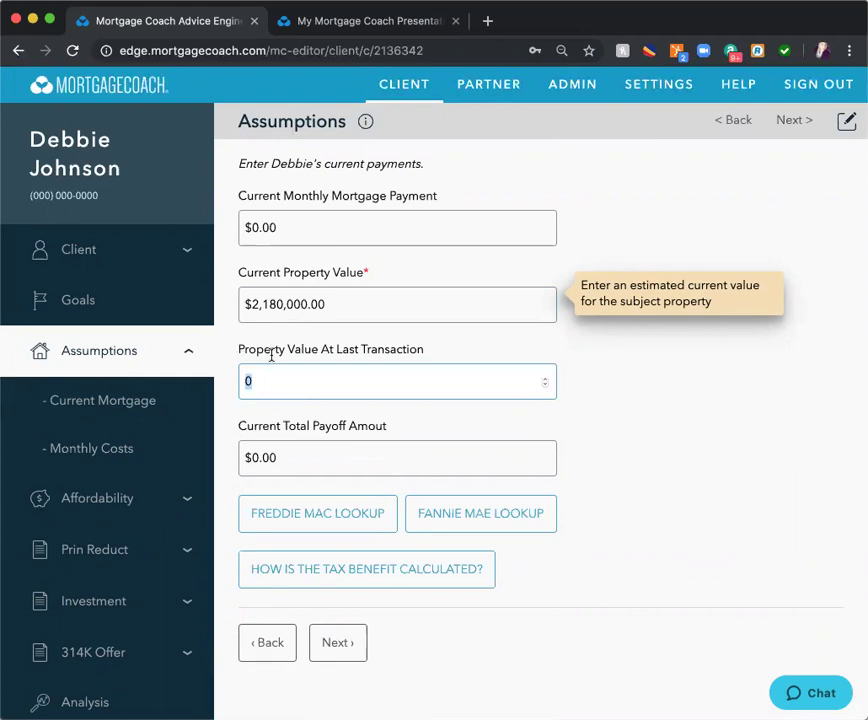
click(345, 308)
text(0)
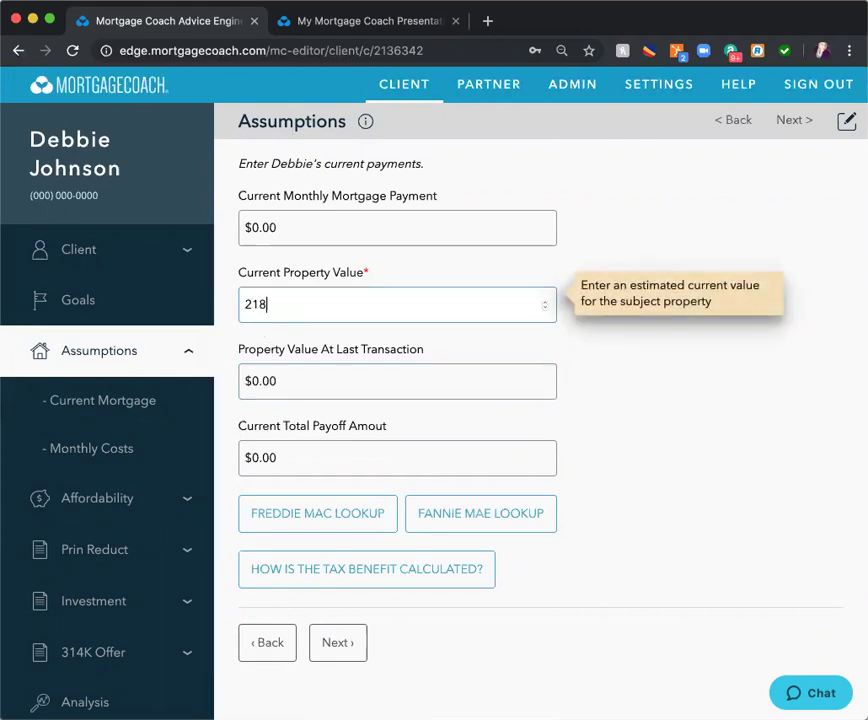
text(18000)
key(Tab)
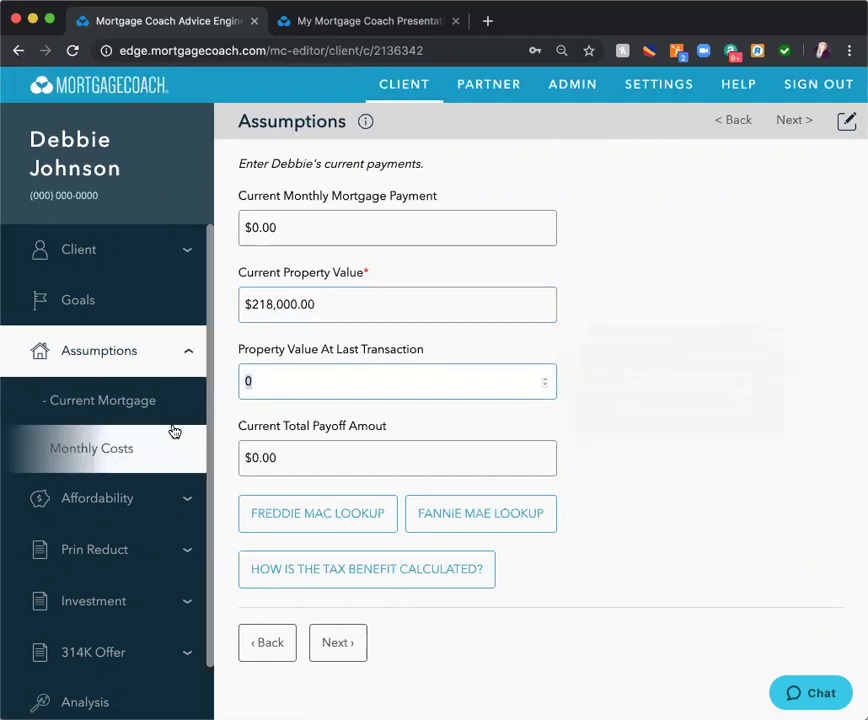
click(118, 404)
scroll(457, 357, down, 3)
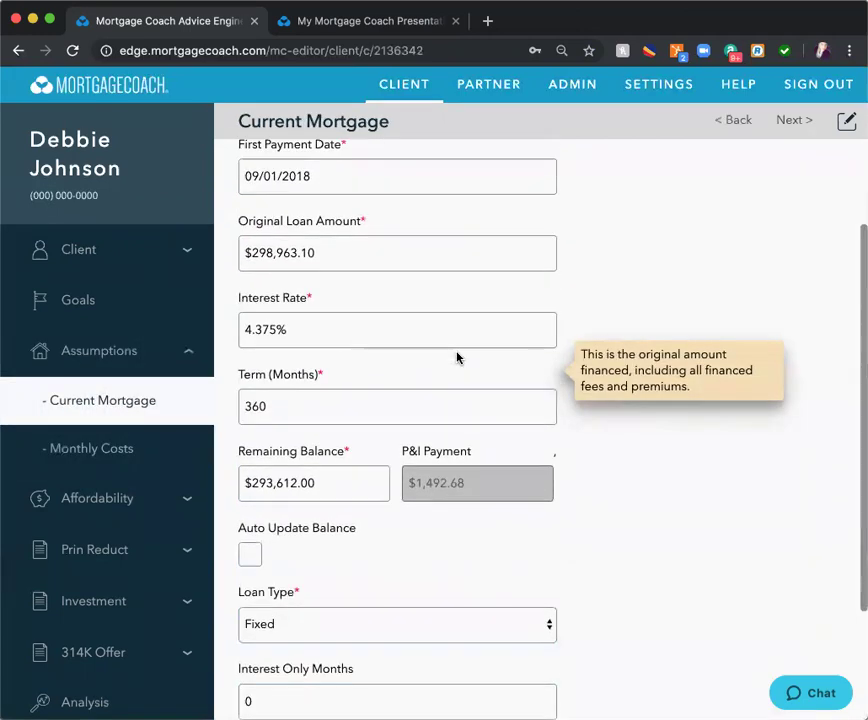
- Set the first payment date to 09/01/2017 and enable Auto Update Balance, giving $288,442
scroll(457, 357, up, 3)
click(327, 316)
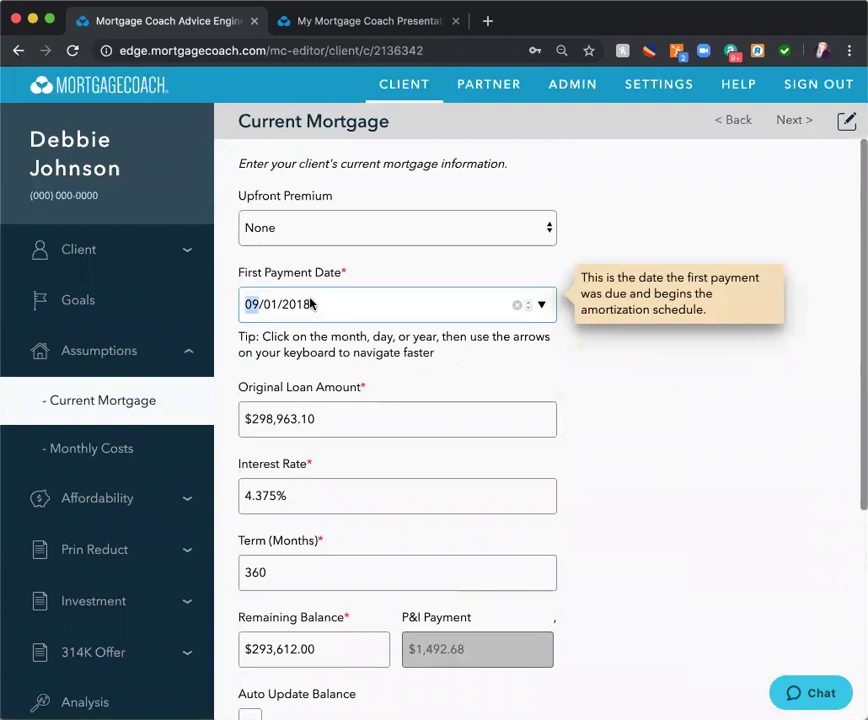
click(300, 305)
text(2017)
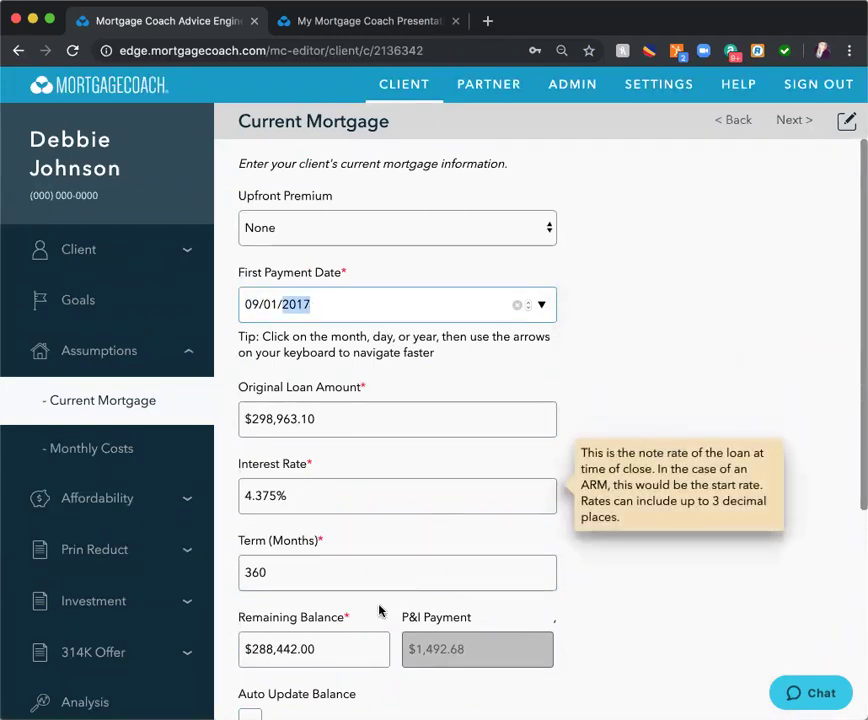
scroll(345, 633, down, 3)
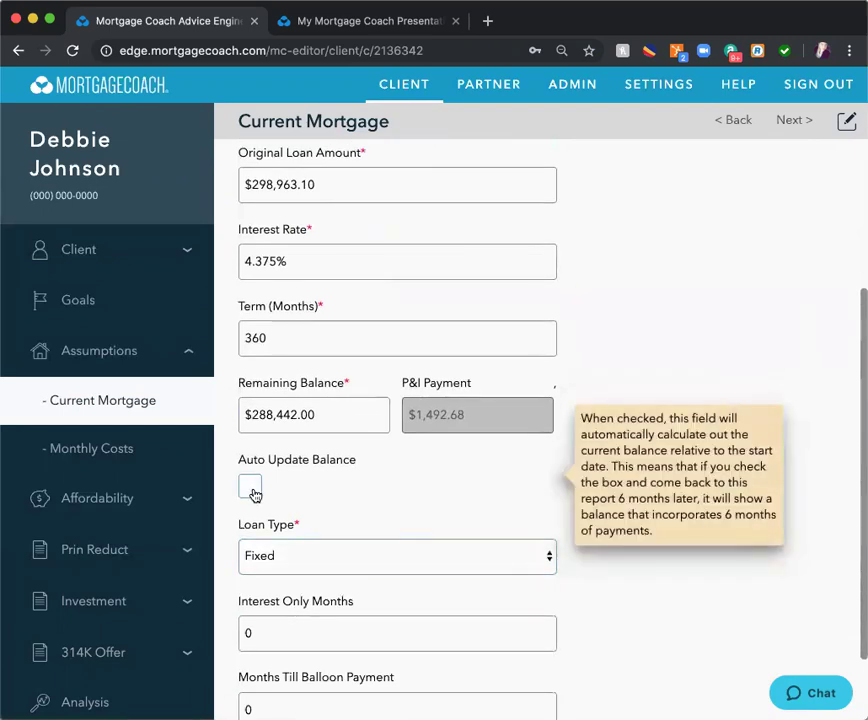
click(251, 487)
scroll(377, 459, up, 1)
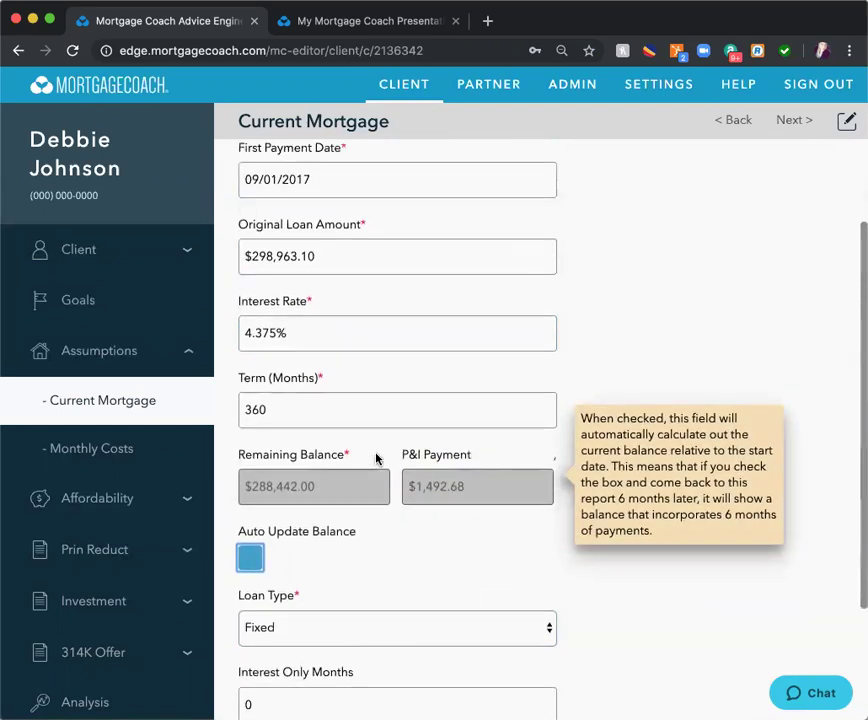
scroll(122, 540, down, 1)
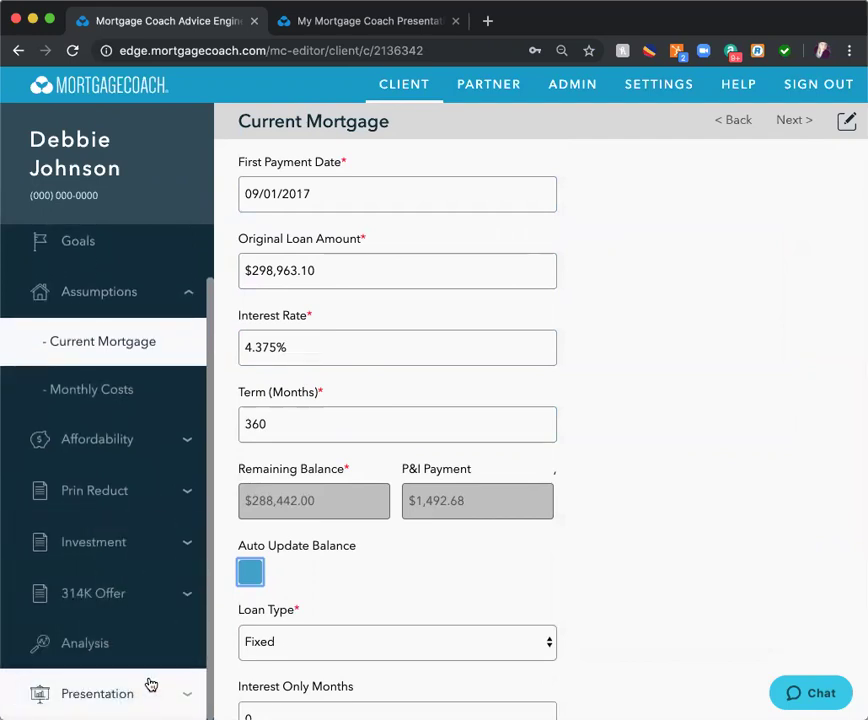
- Copy the Current mortgage's details into the Prin Reduct product
click(126, 493)
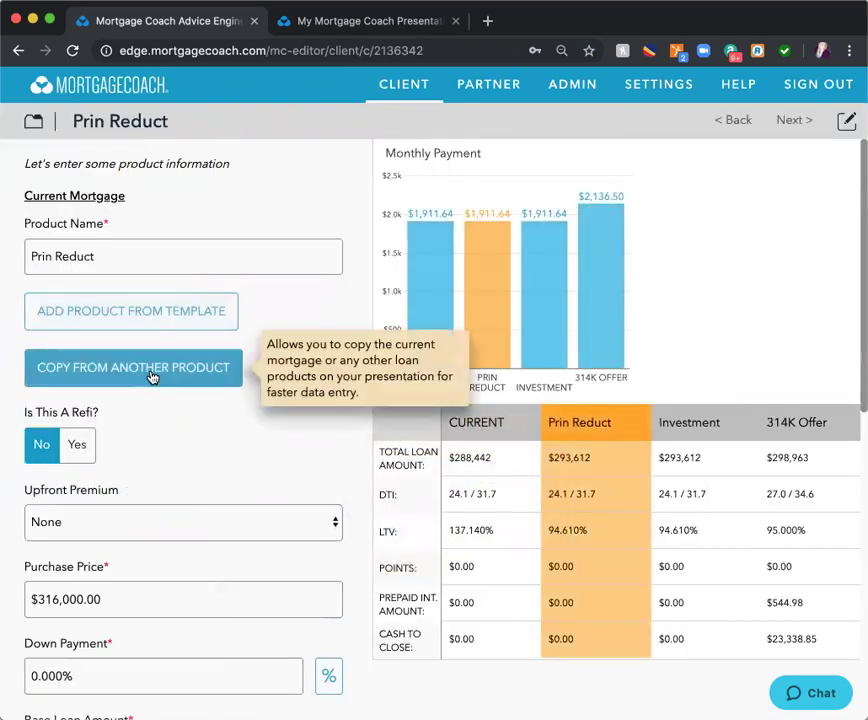
click(153, 377)
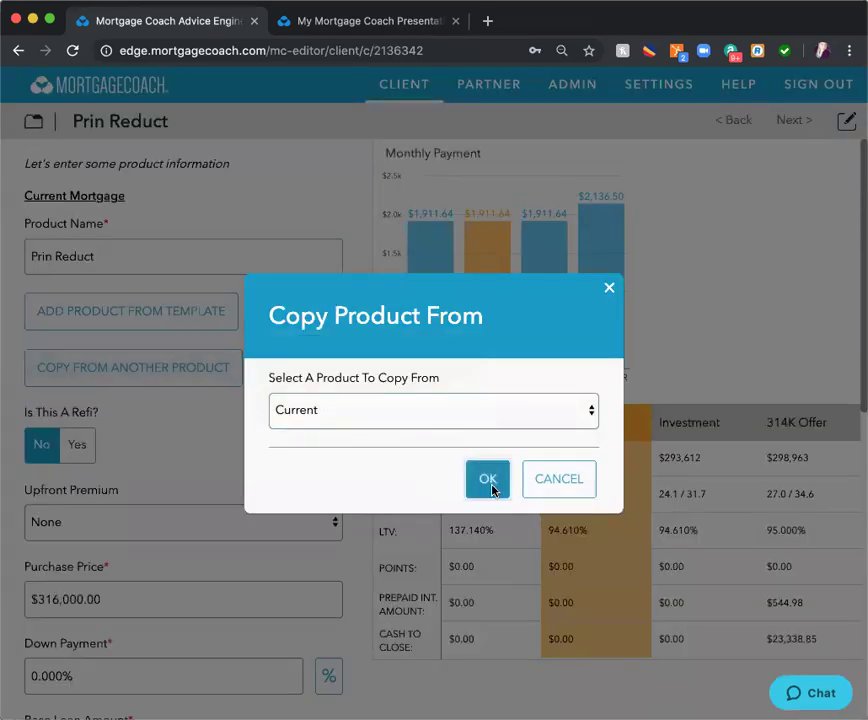
click(490, 484)
- Copy the Current mortgage's details into the Investment product, then go to the Analysis
click(36, 123)
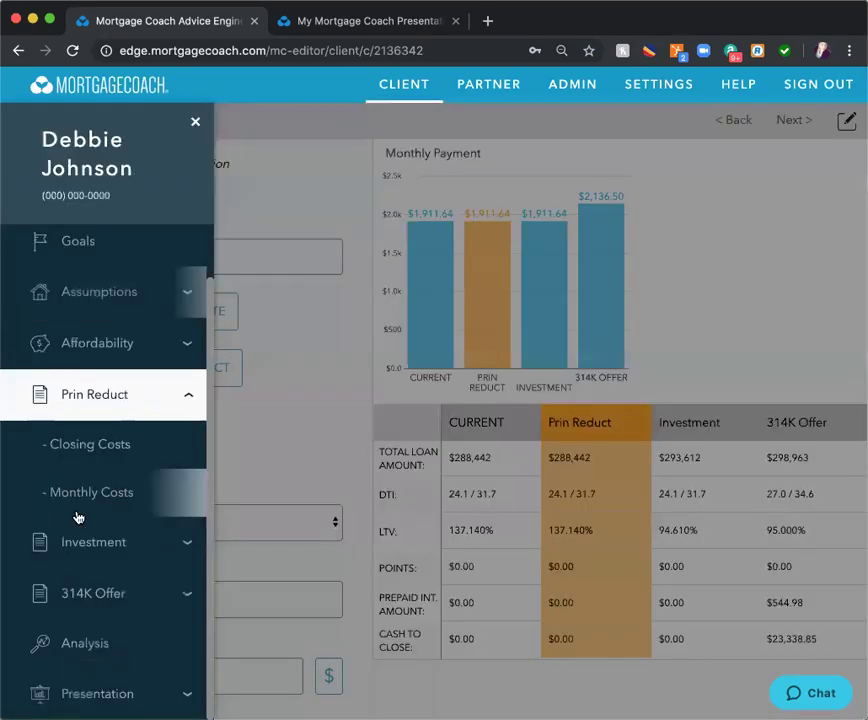
click(86, 547)
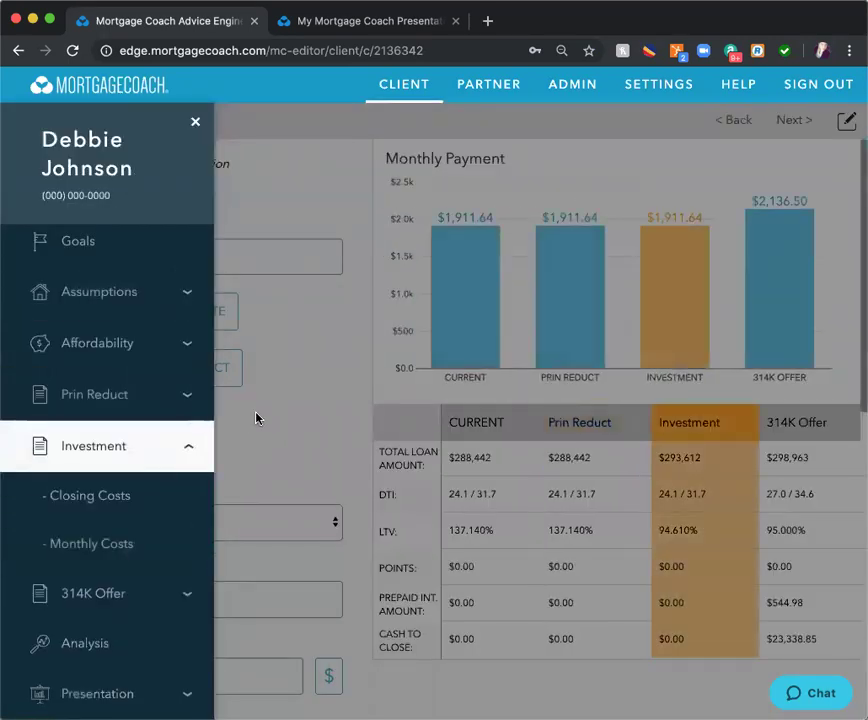
click(197, 121)
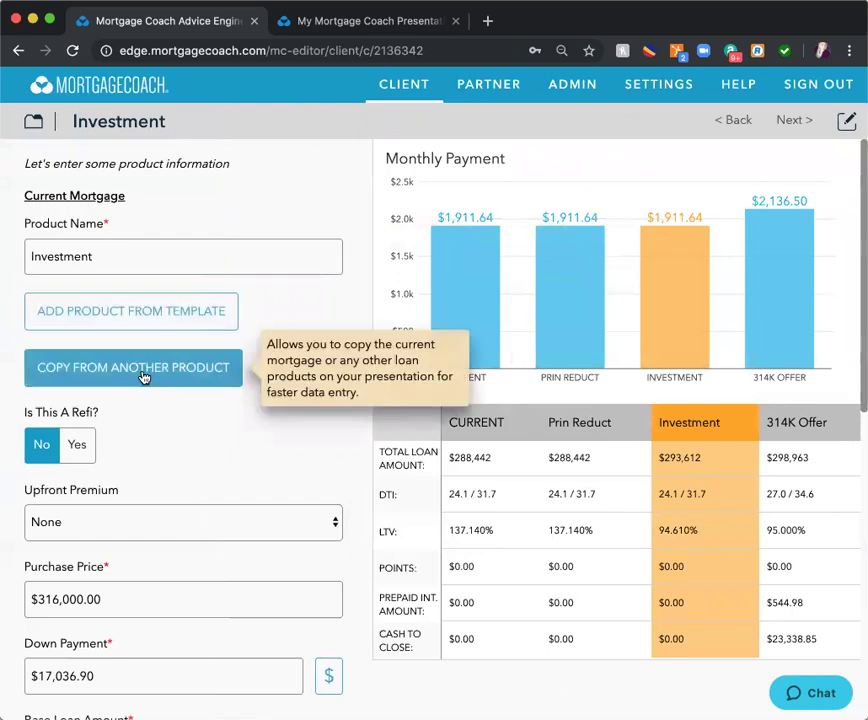
click(143, 372)
click(492, 487)
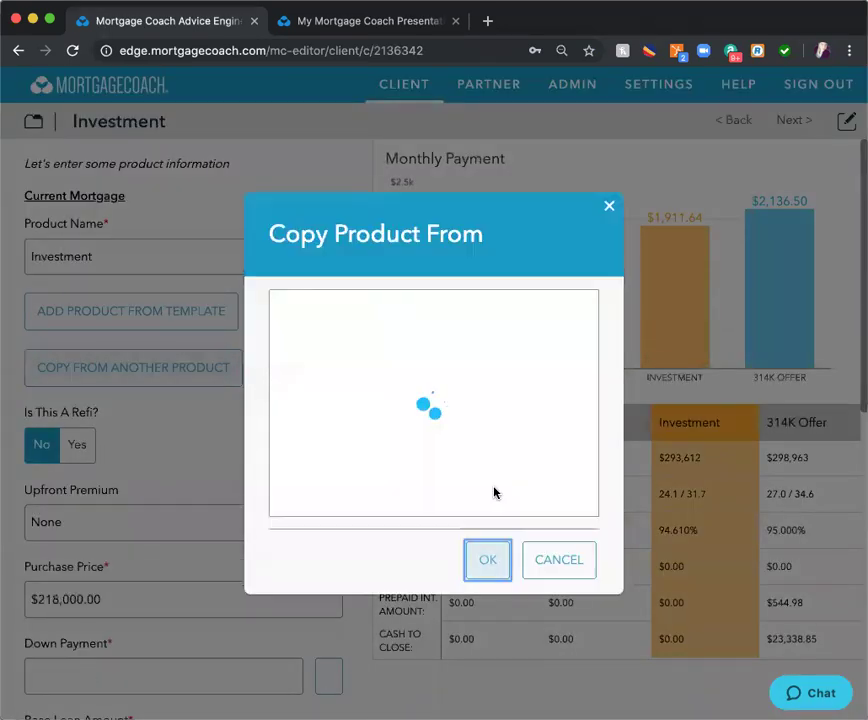
click(34, 121)
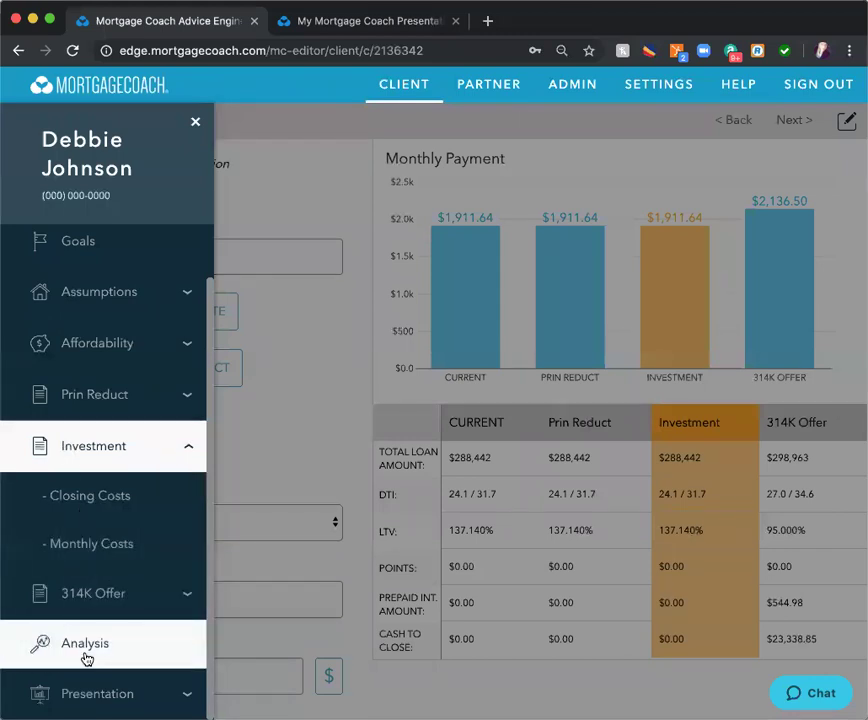
click(86, 650)
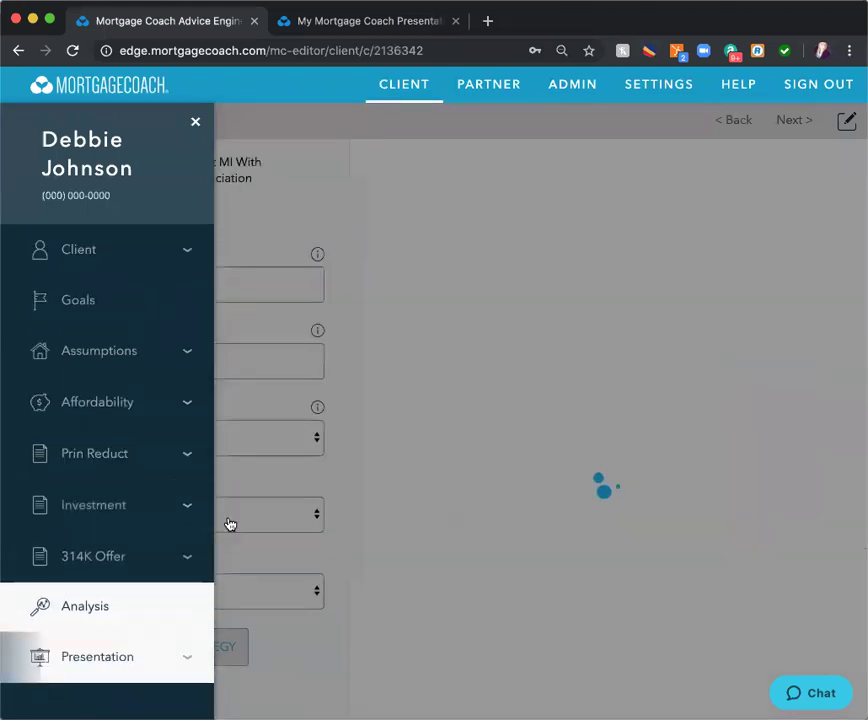
- In the reinvestment strategy, give the 314K Offer a 6% return and $150 monthly investment, then go to Presentation
click(195, 125)
scroll(302, 352, down, 3)
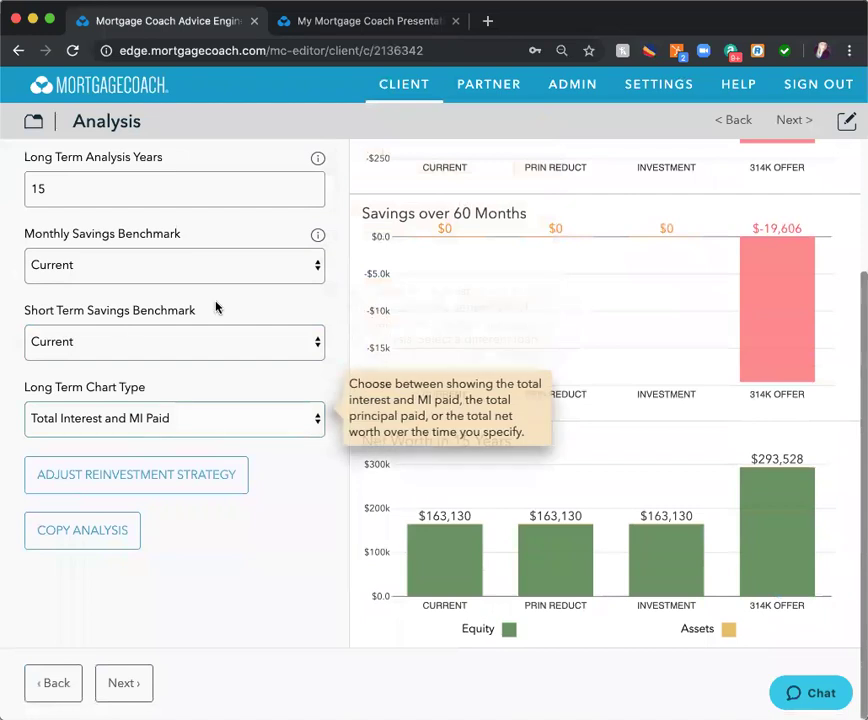
click(139, 476)
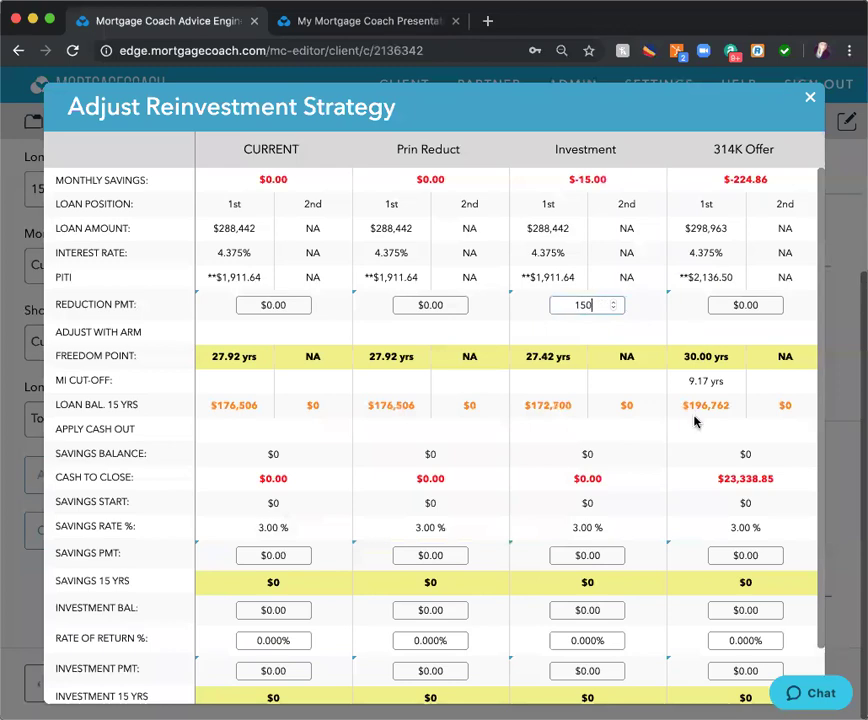
scroll(695, 421, down, 2)
click(743, 578)
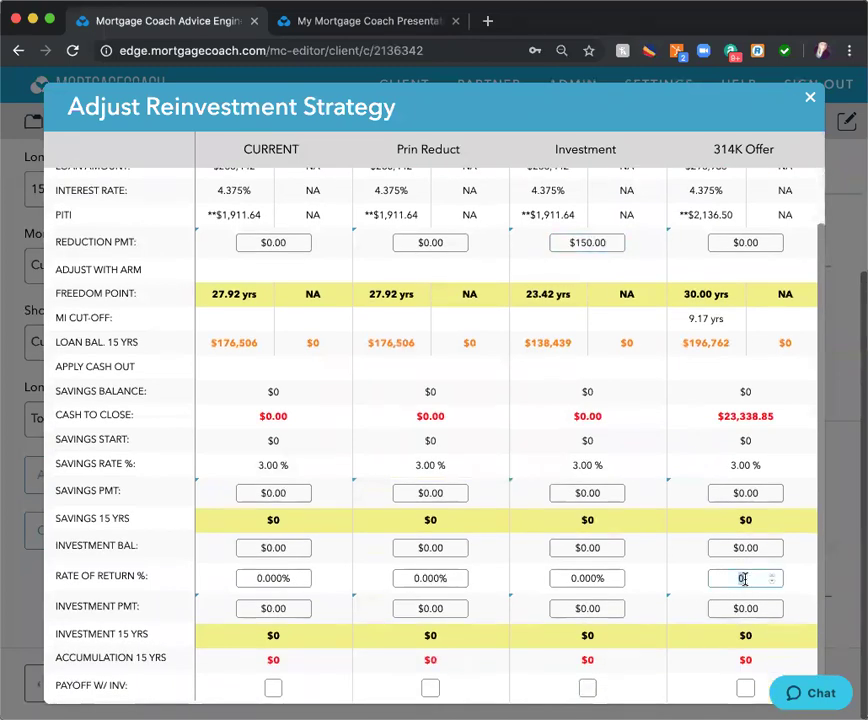
text(6)
click(755, 608)
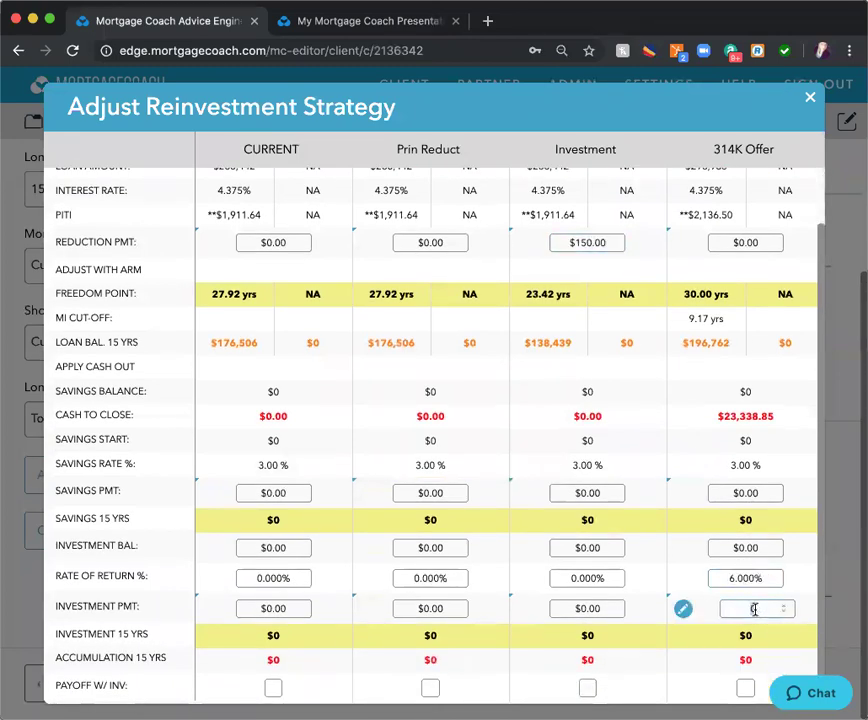
text(150)
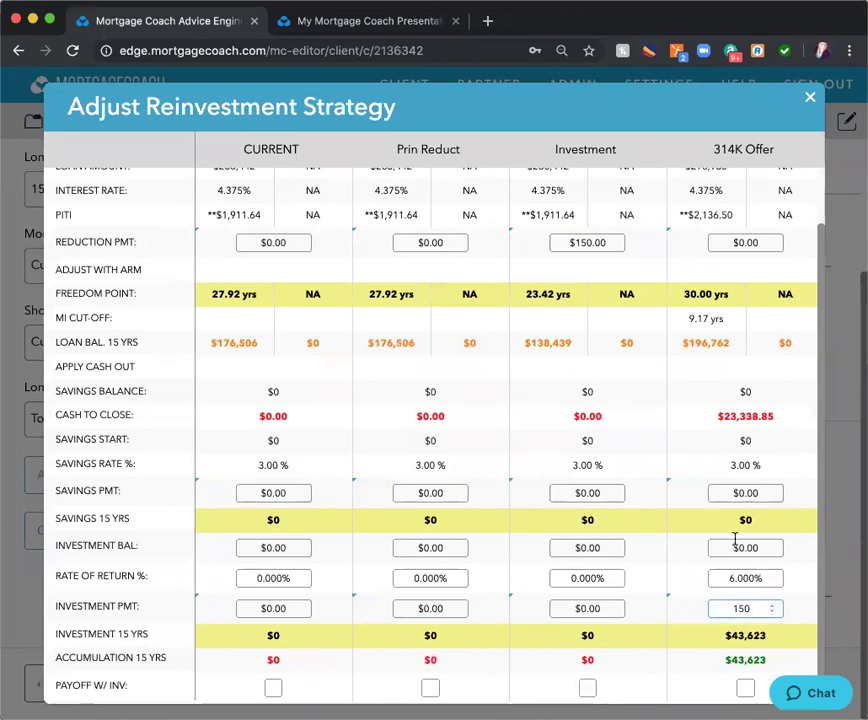
click(812, 100)
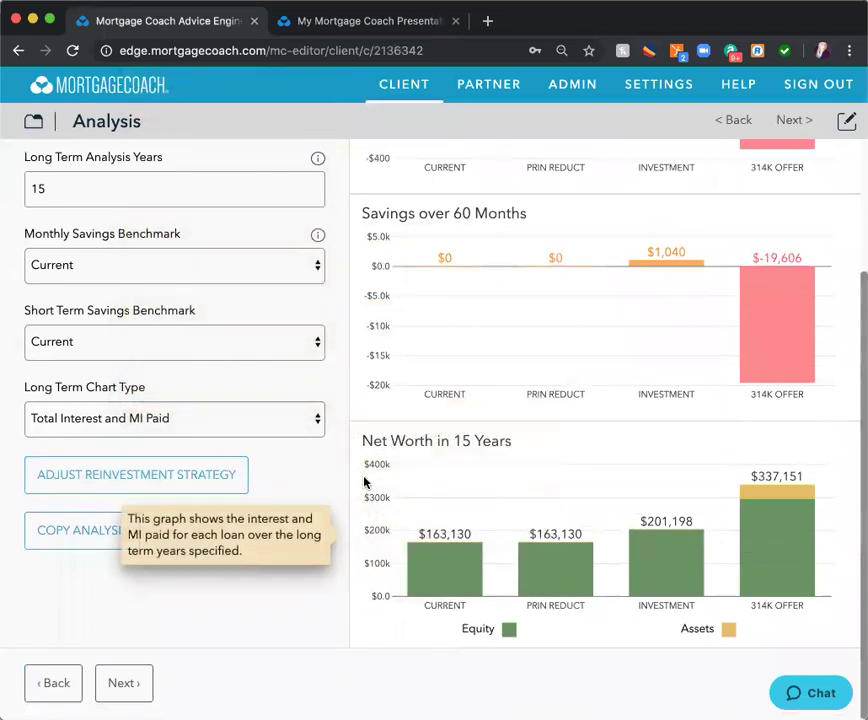
click(33, 121)
click(80, 655)
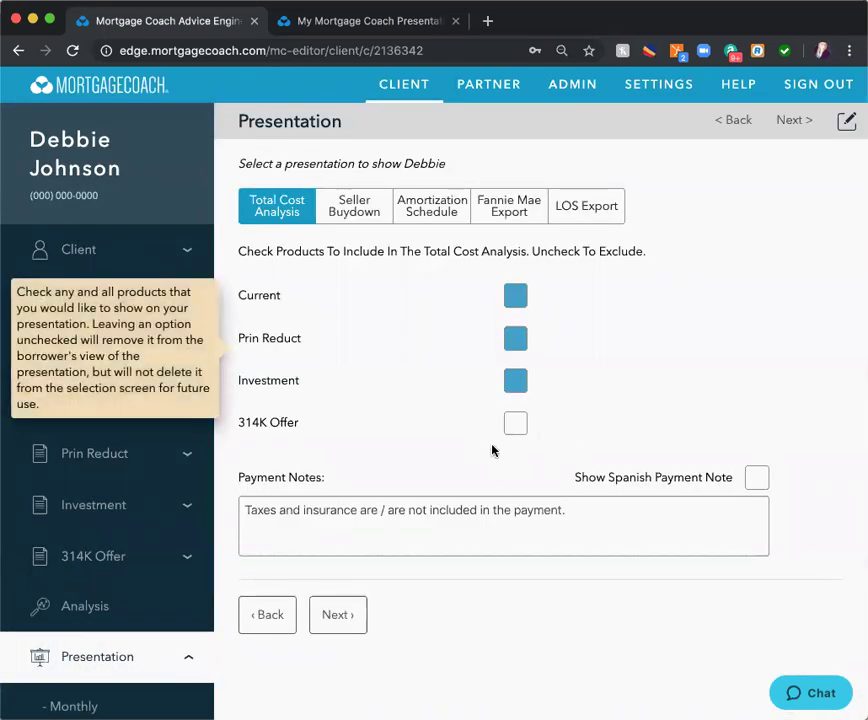
- Bring up the presentation preview details and launch a live preview of the Total Cost Analysis
scroll(207, 553, down, 1)
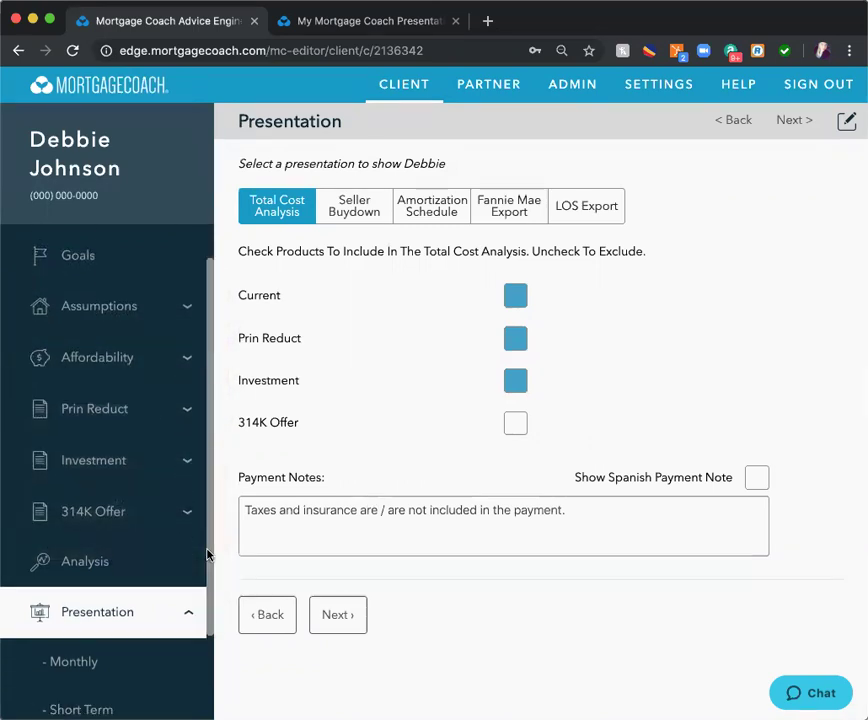
scroll(207, 553, down, 2)
click(90, 695)
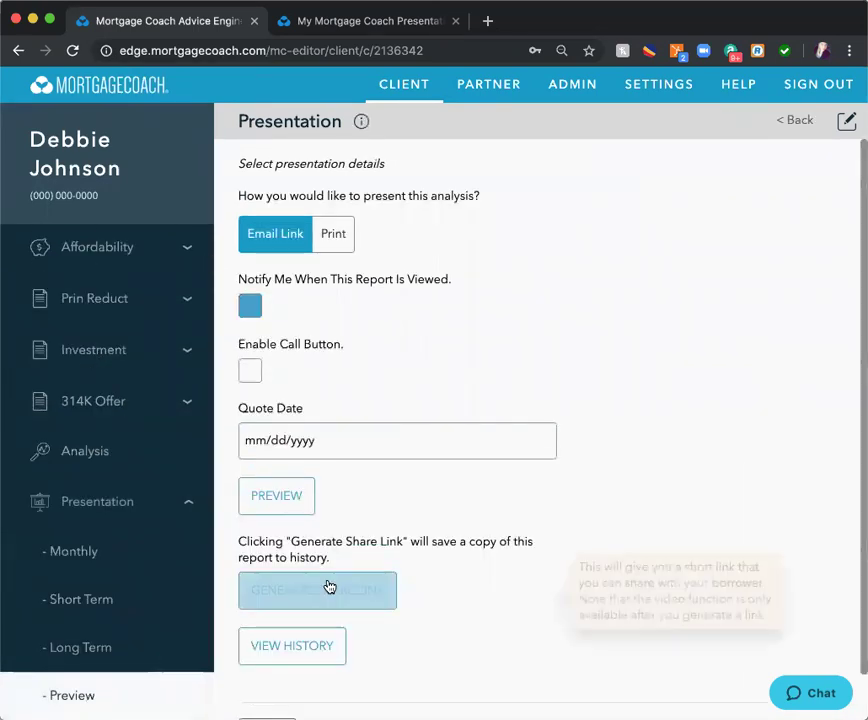
click(418, 440)
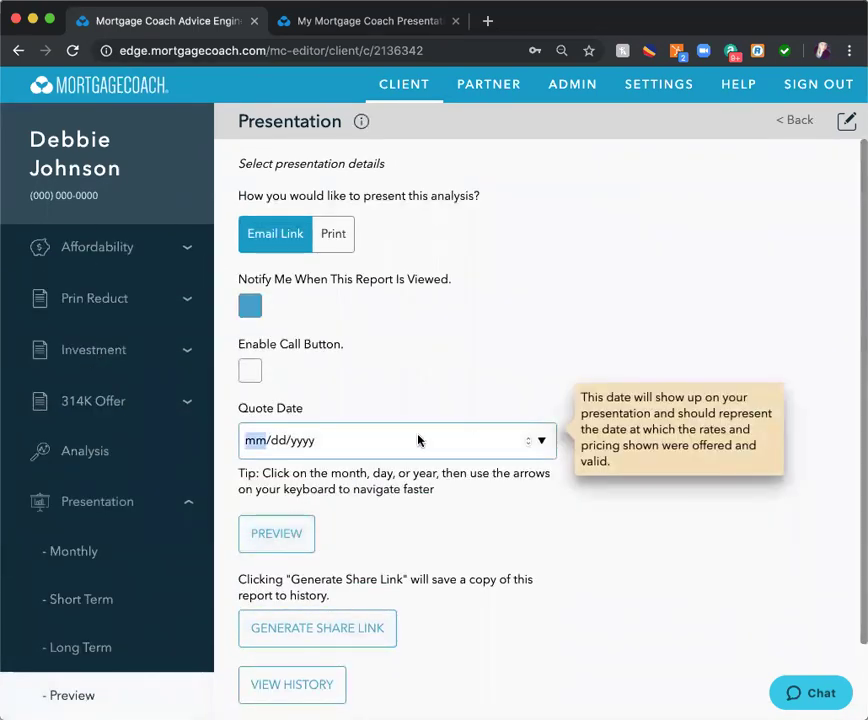
click(542, 441)
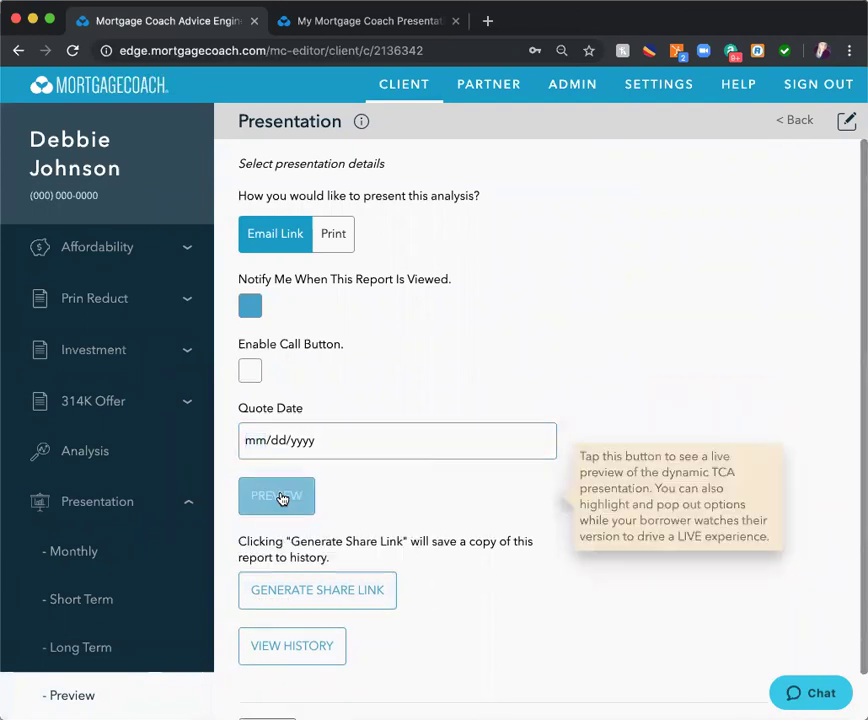
click(284, 497)
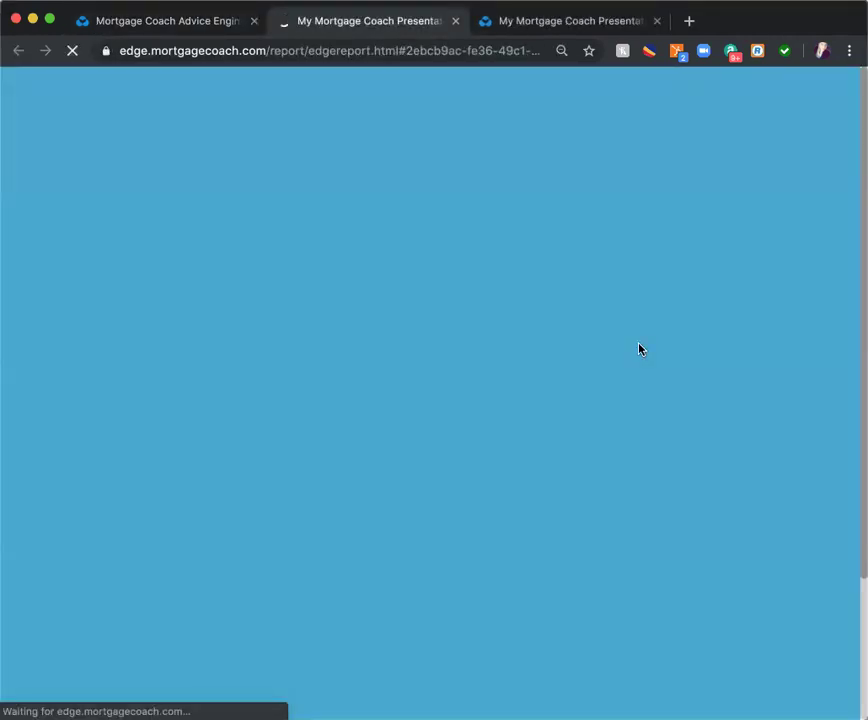